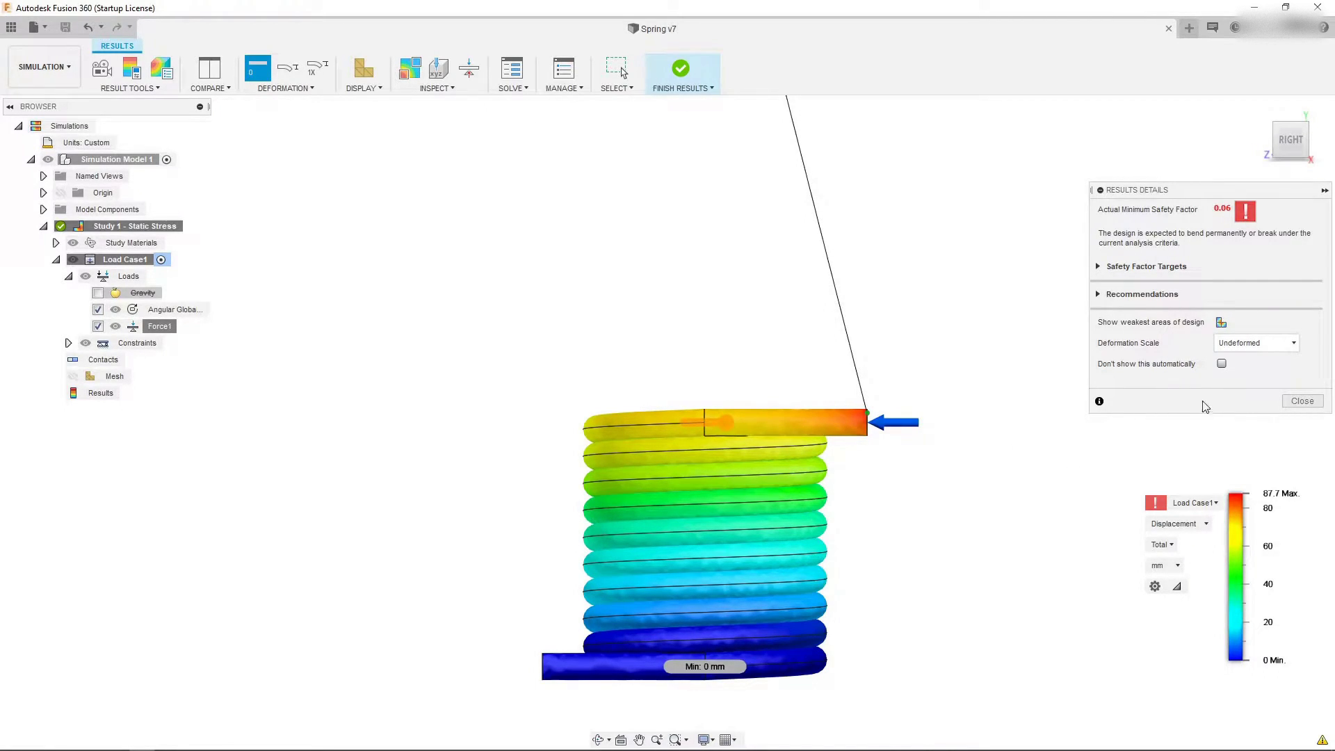
# Show the spring's displacement results at the Actual deformation scale.
pyautogui.click(1256, 343)
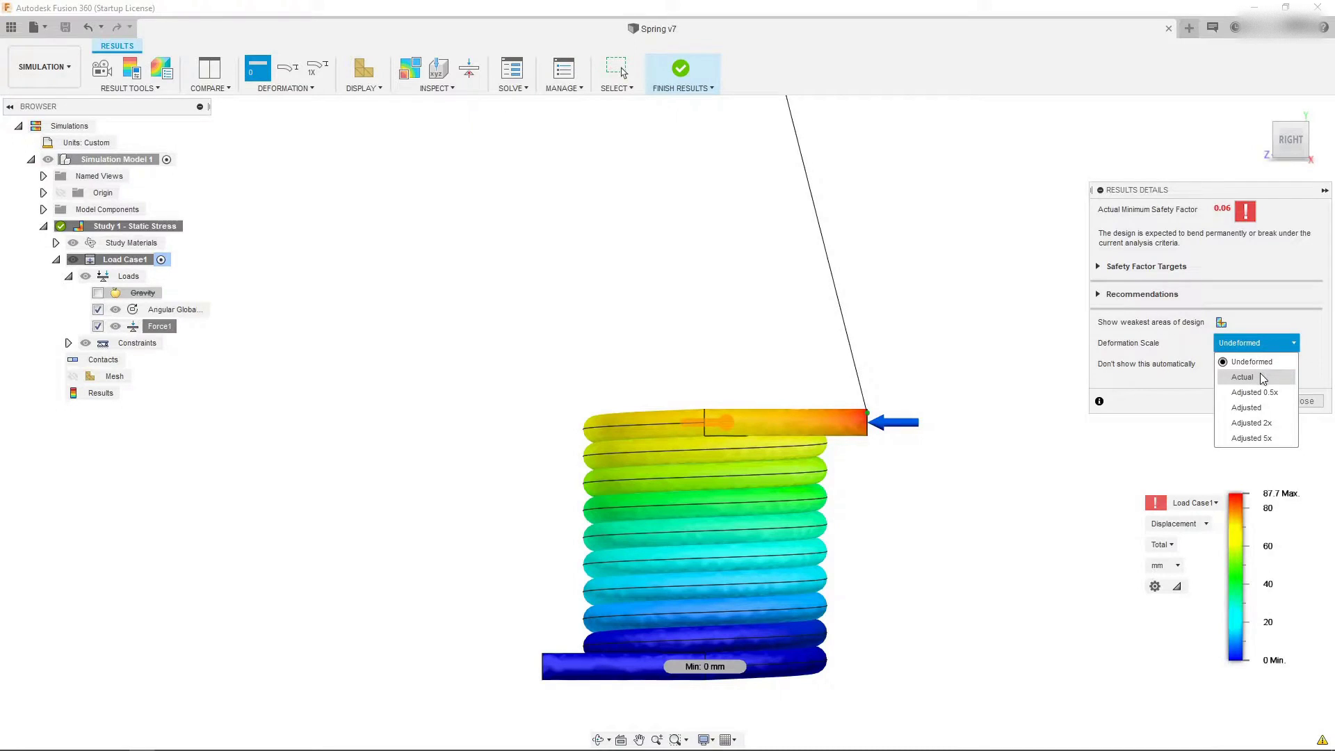
pyautogui.click(1241, 377)
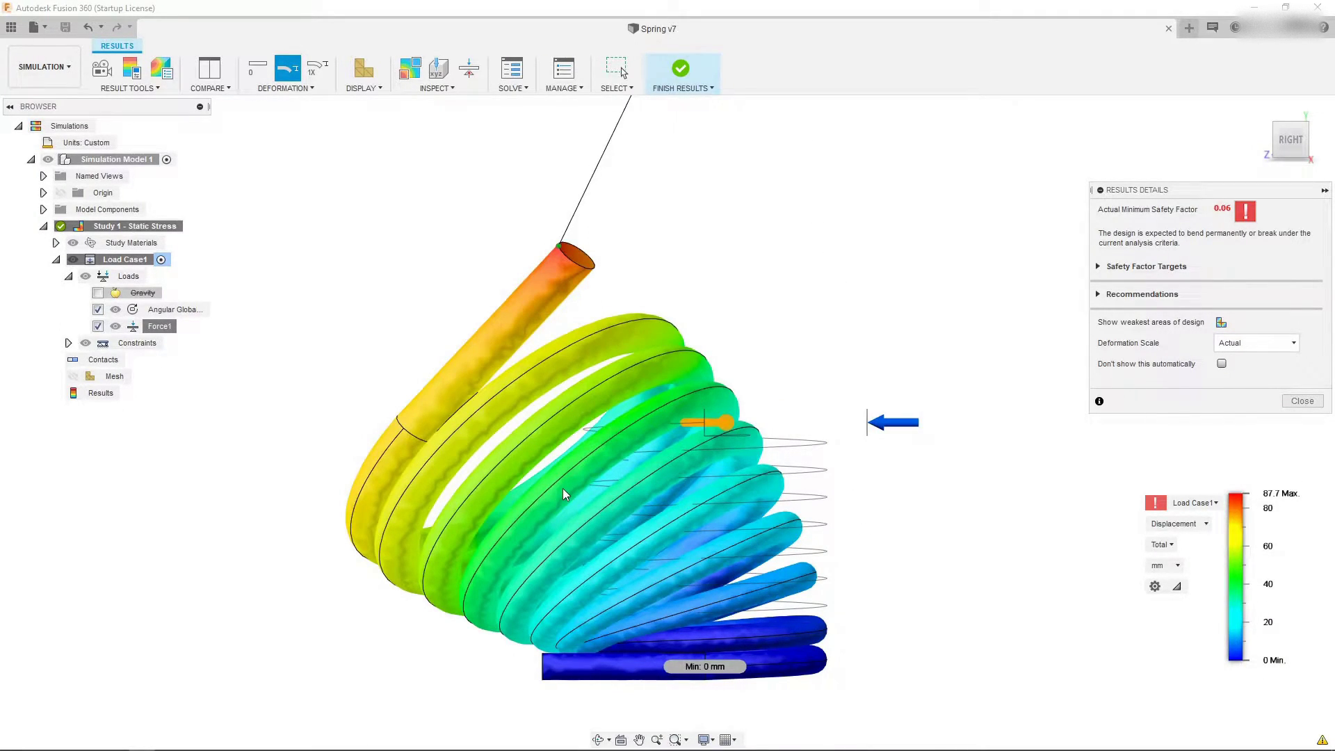
pyautogui.click(1244, 348)
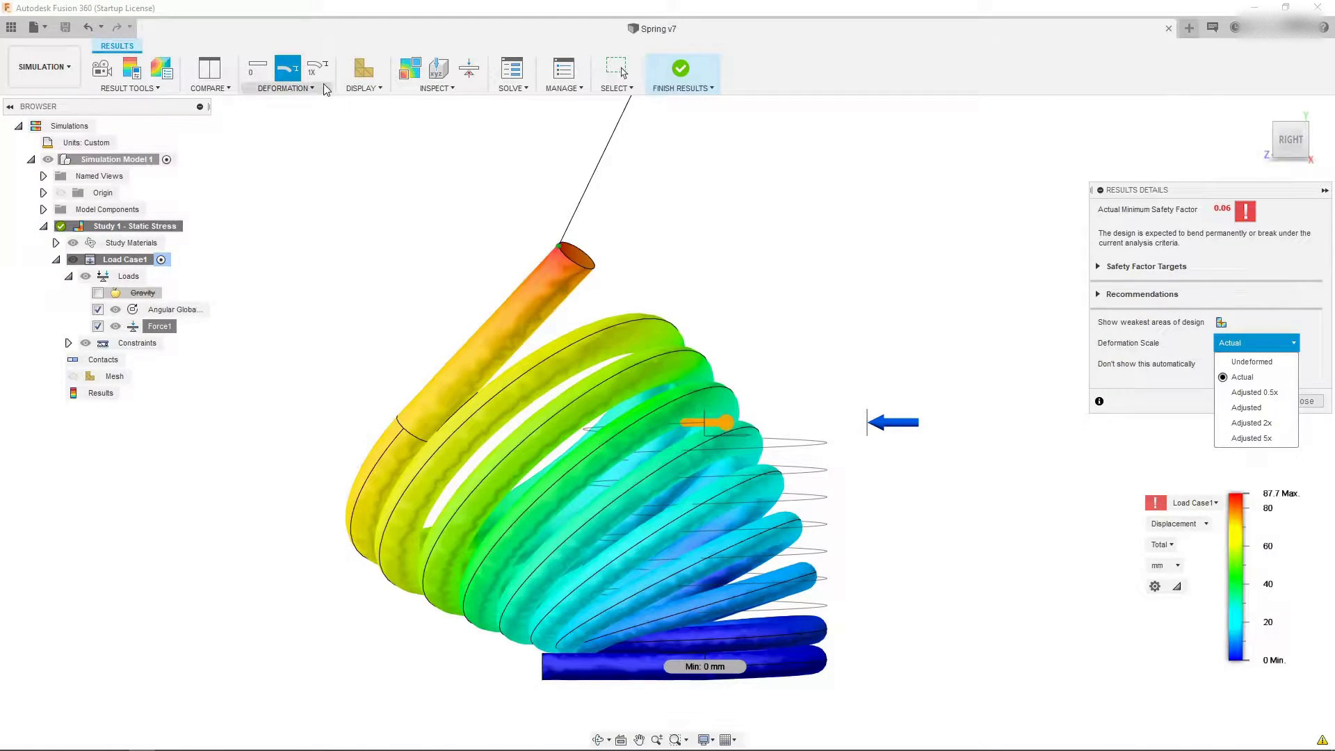
pyautogui.click(291, 86)
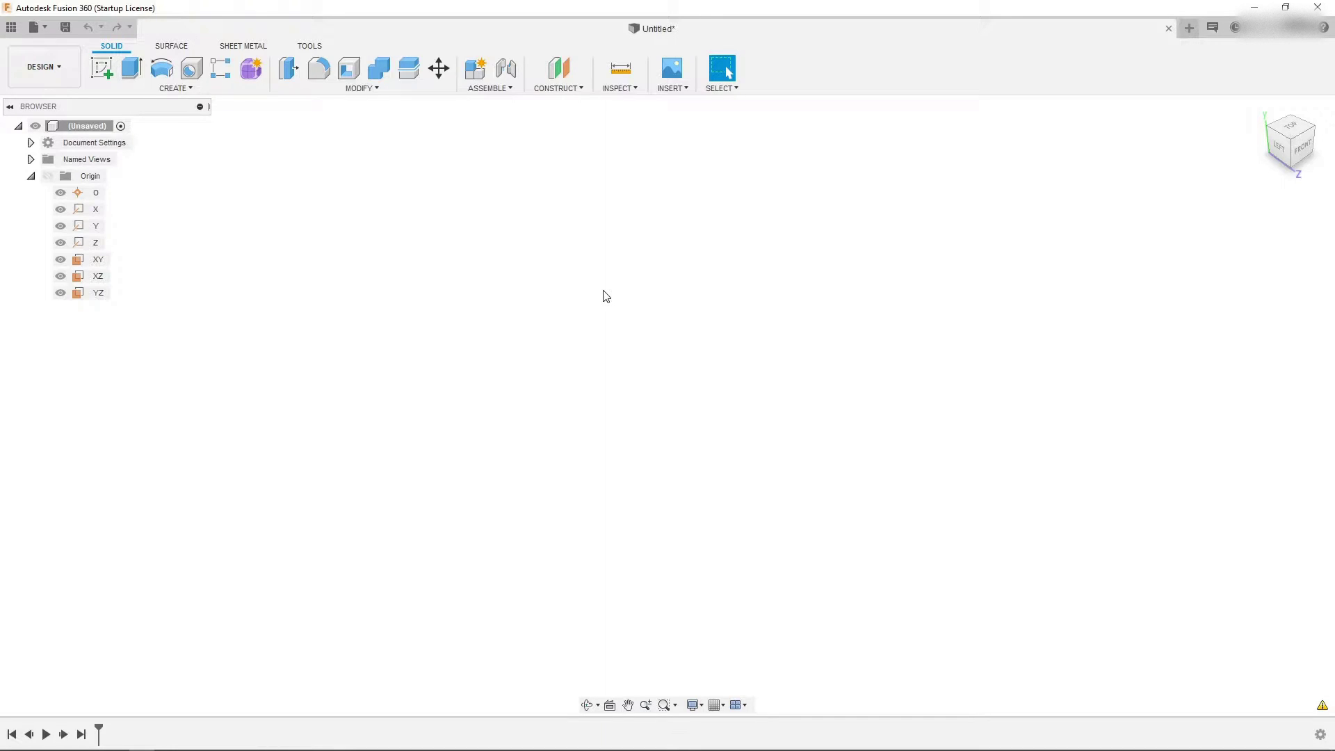
# Start a coil on the XZ plane with a 2 in diameter base circle centred on the origin.
pyautogui.click(98, 277)
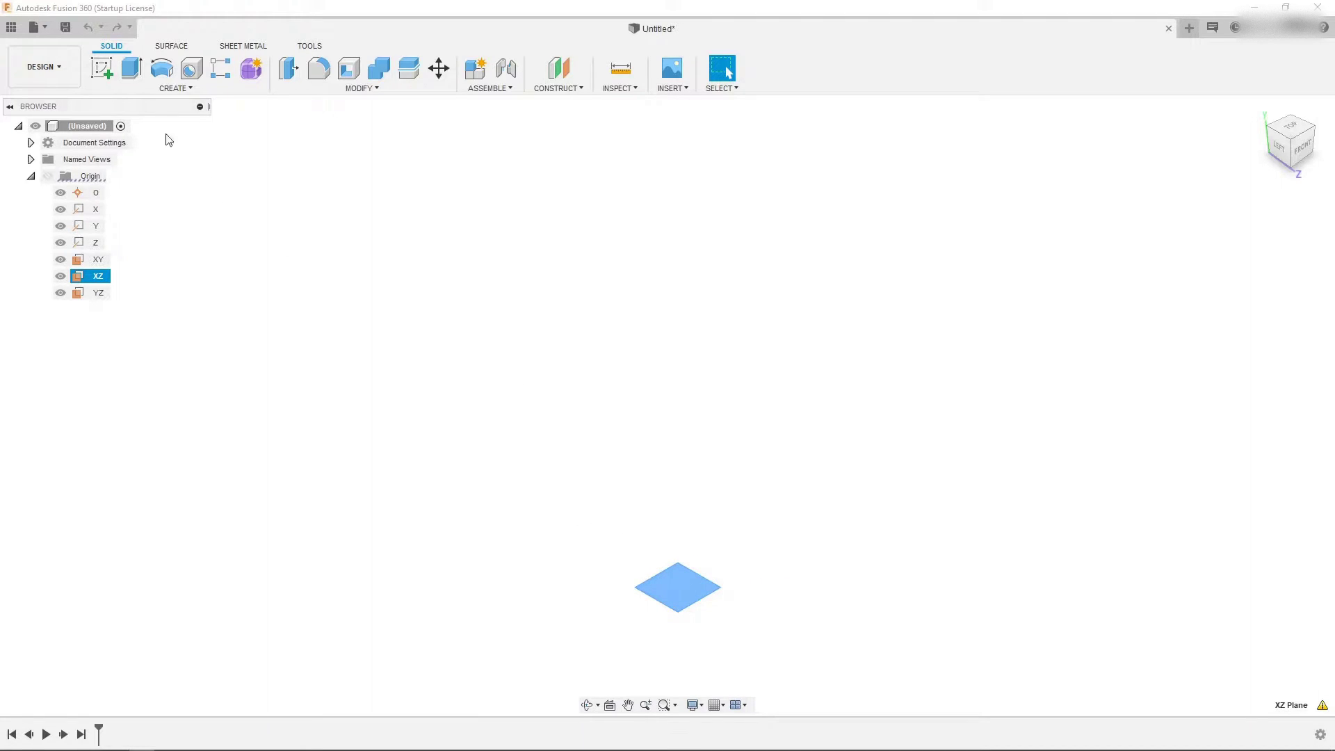
pyautogui.click(127, 92)
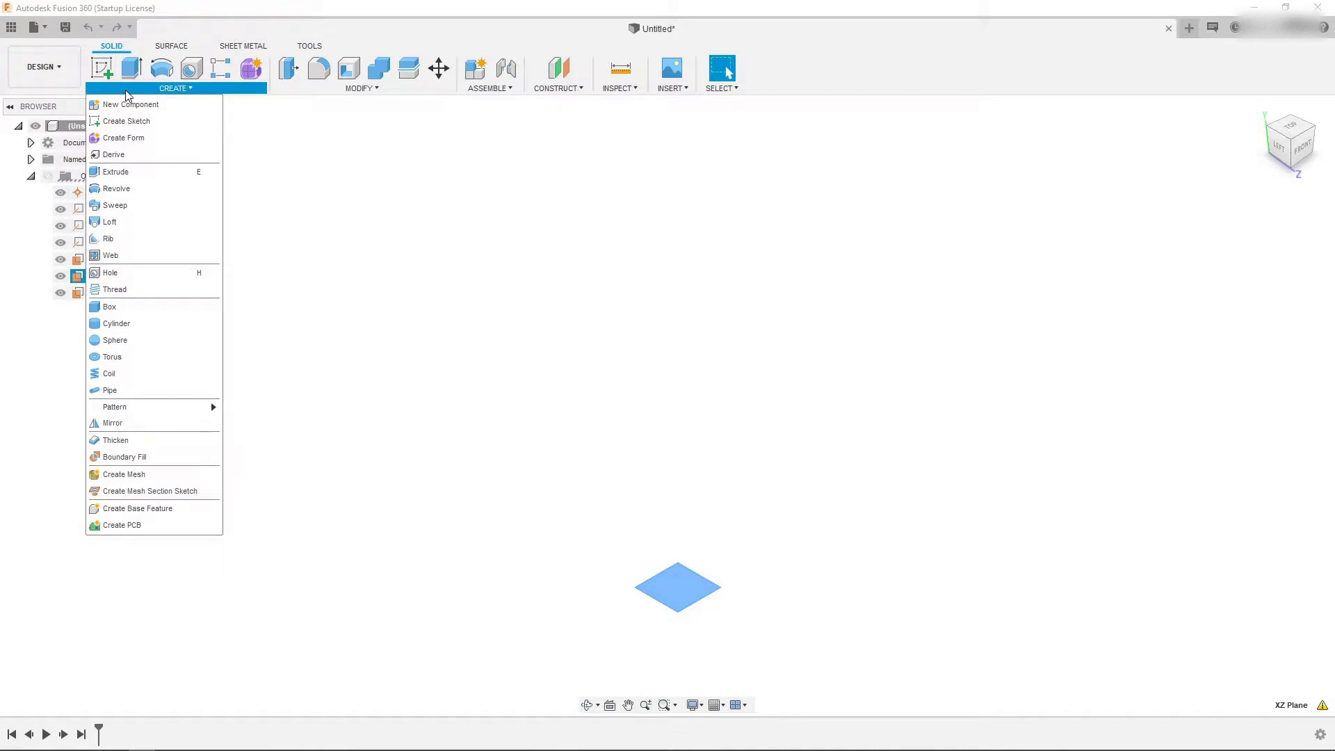
pyautogui.click(121, 373)
pyautogui.click(682, 399)
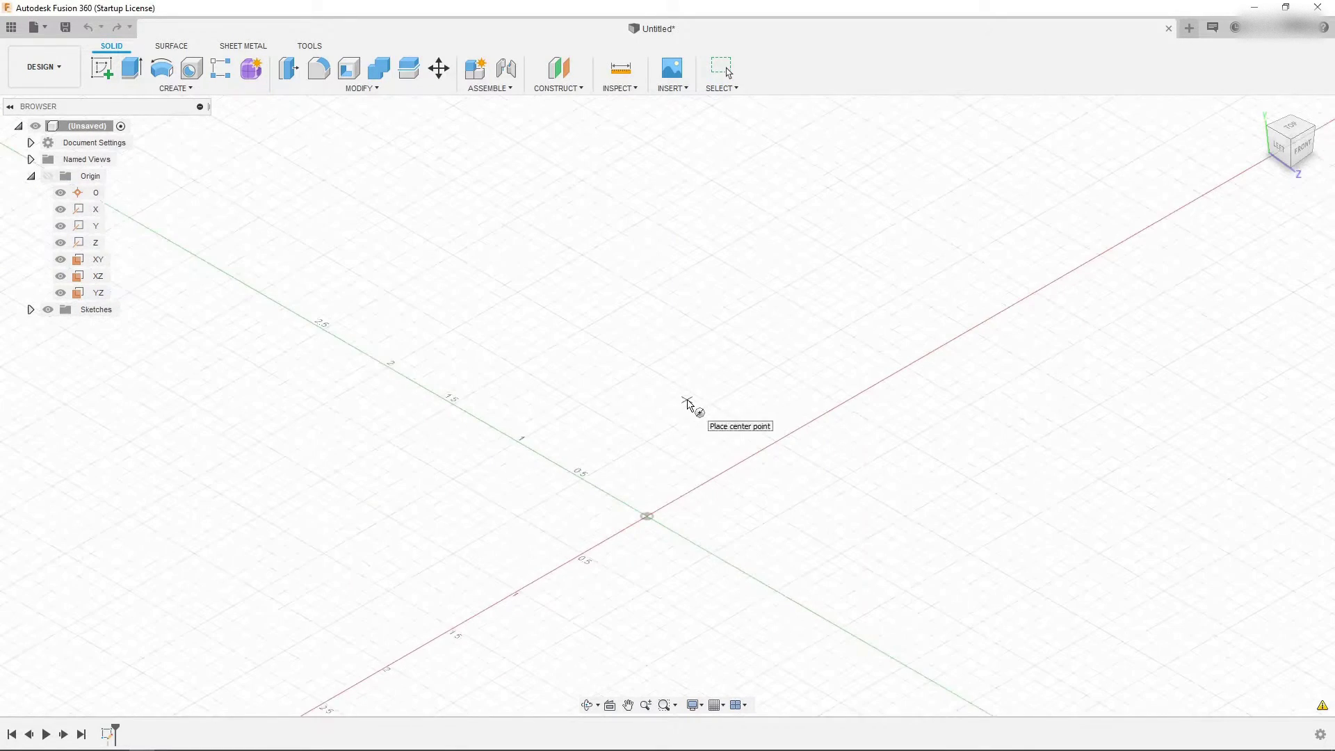
pyautogui.click(647, 516)
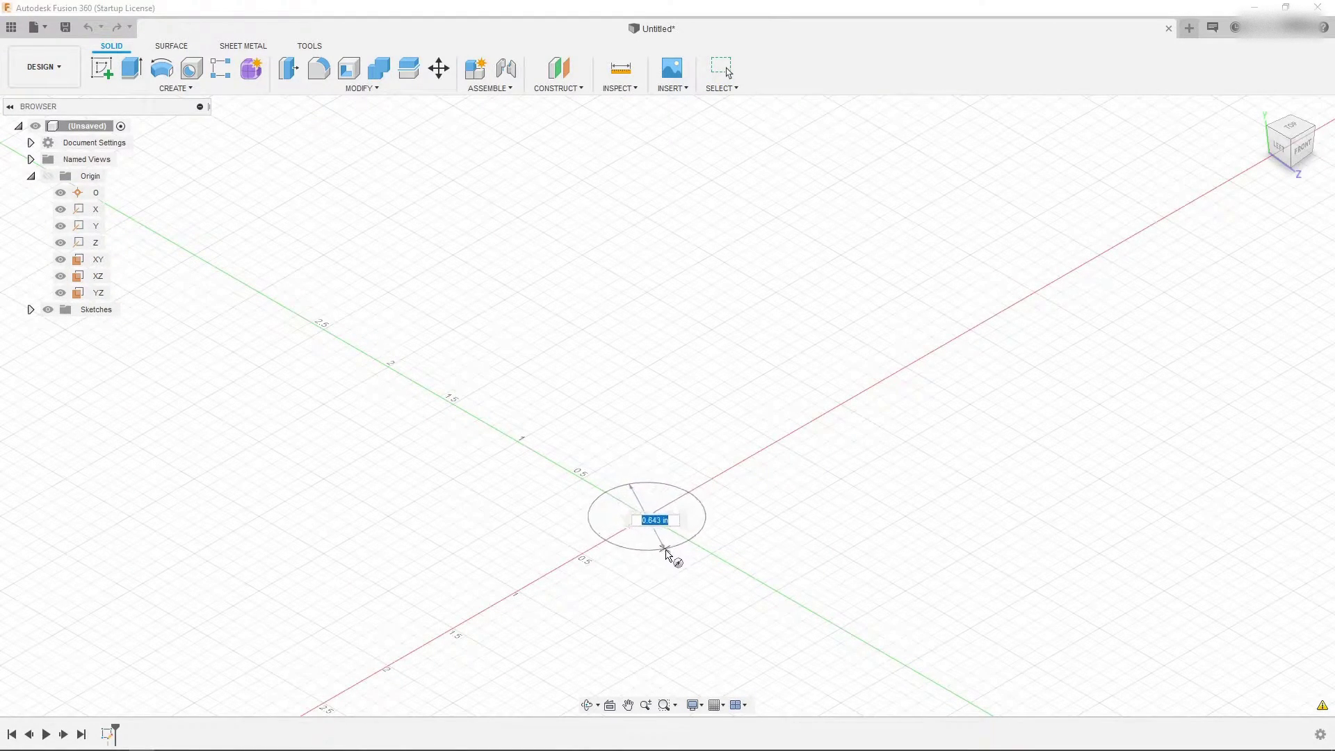
pyautogui.write('2')
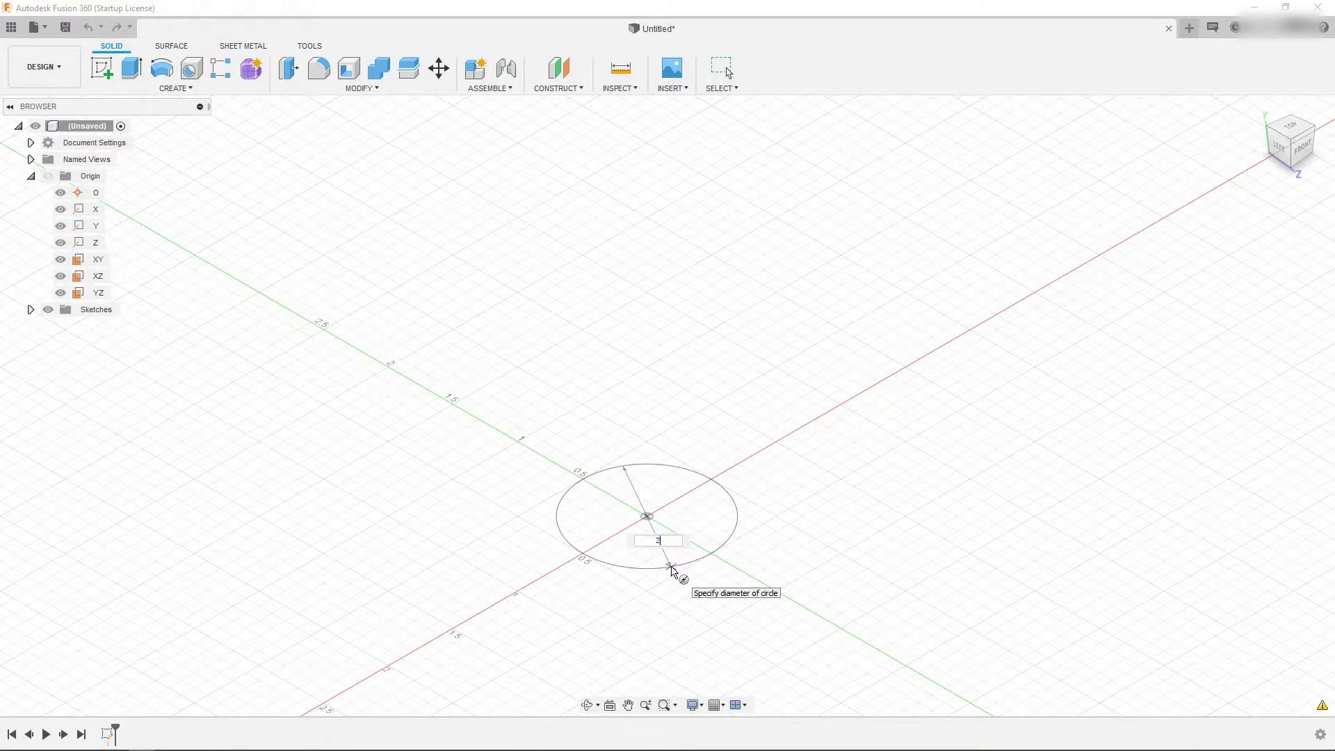
pyautogui.press('Return')
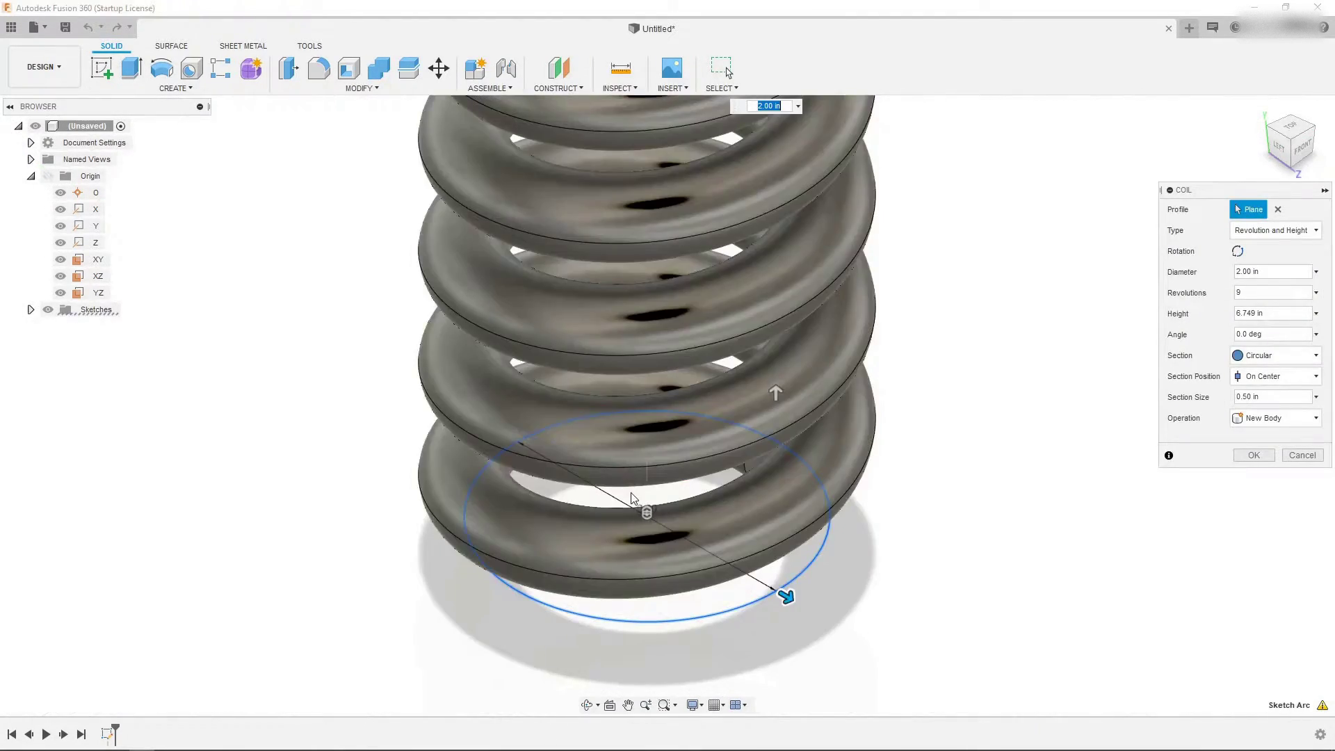
# Set the coil to 8.999 revolutions and a height of 2.25 in.
pyautogui.scroll(-4, 667, 510)
pyautogui.scroll(2, 709, 303)
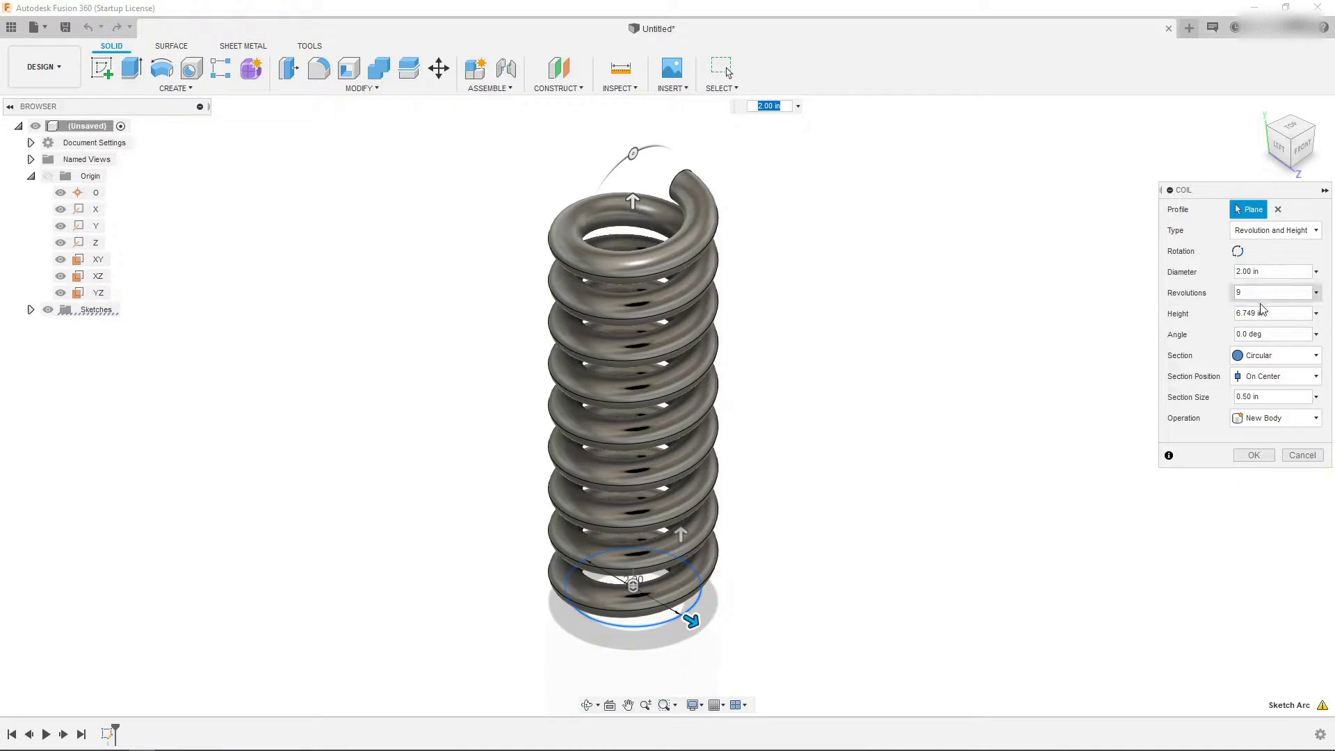
pyautogui.click(1280, 292)
pyautogui.write('8.99')
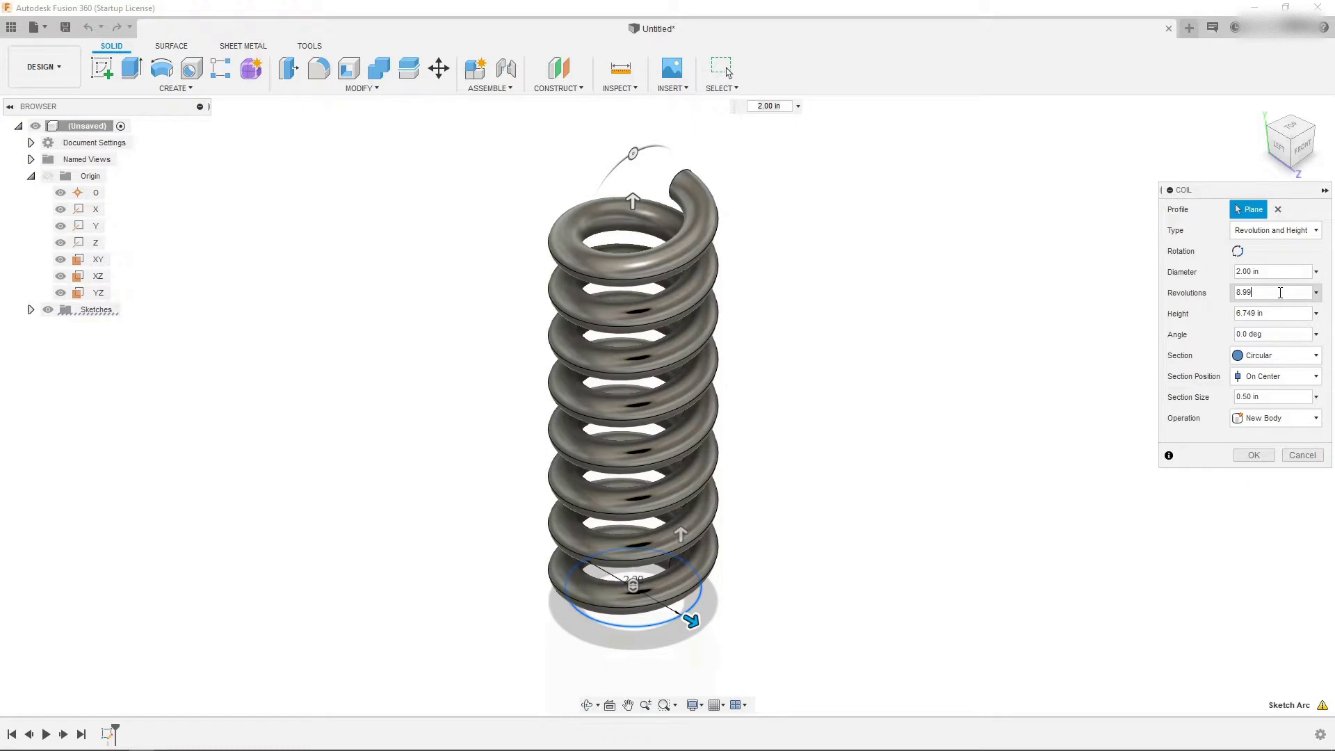
pyautogui.write('9')
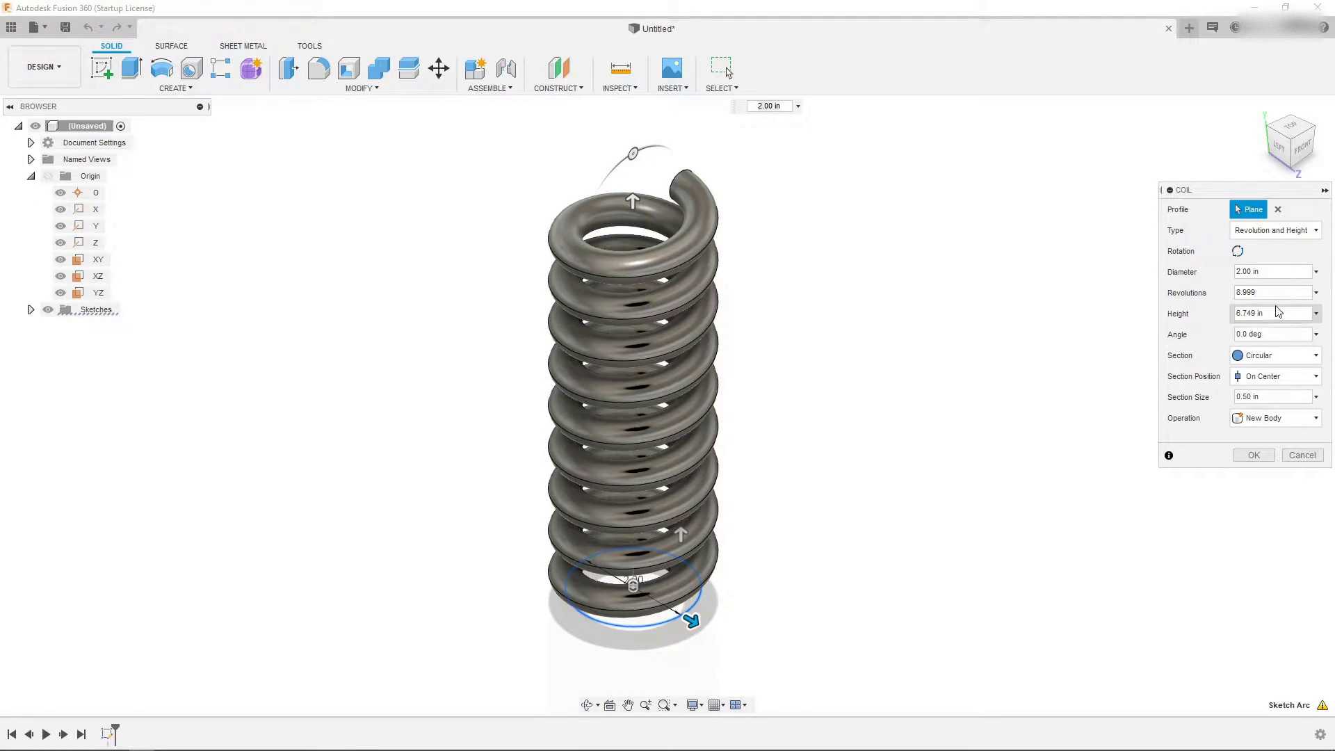
pyautogui.click(1266, 318)
pyautogui.write('2.25')
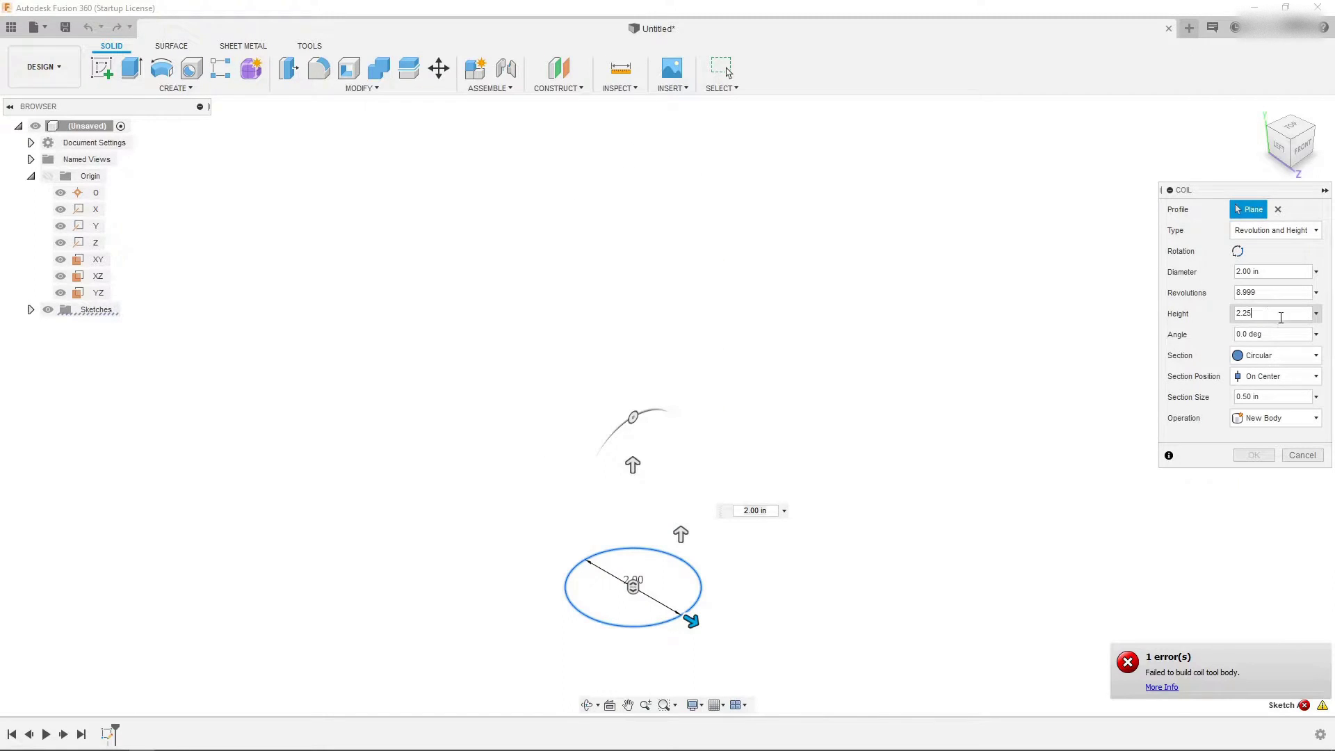
# Set the coil's circular section size to 0.25 in and create the coil as a new body.
pyautogui.click(1277, 333)
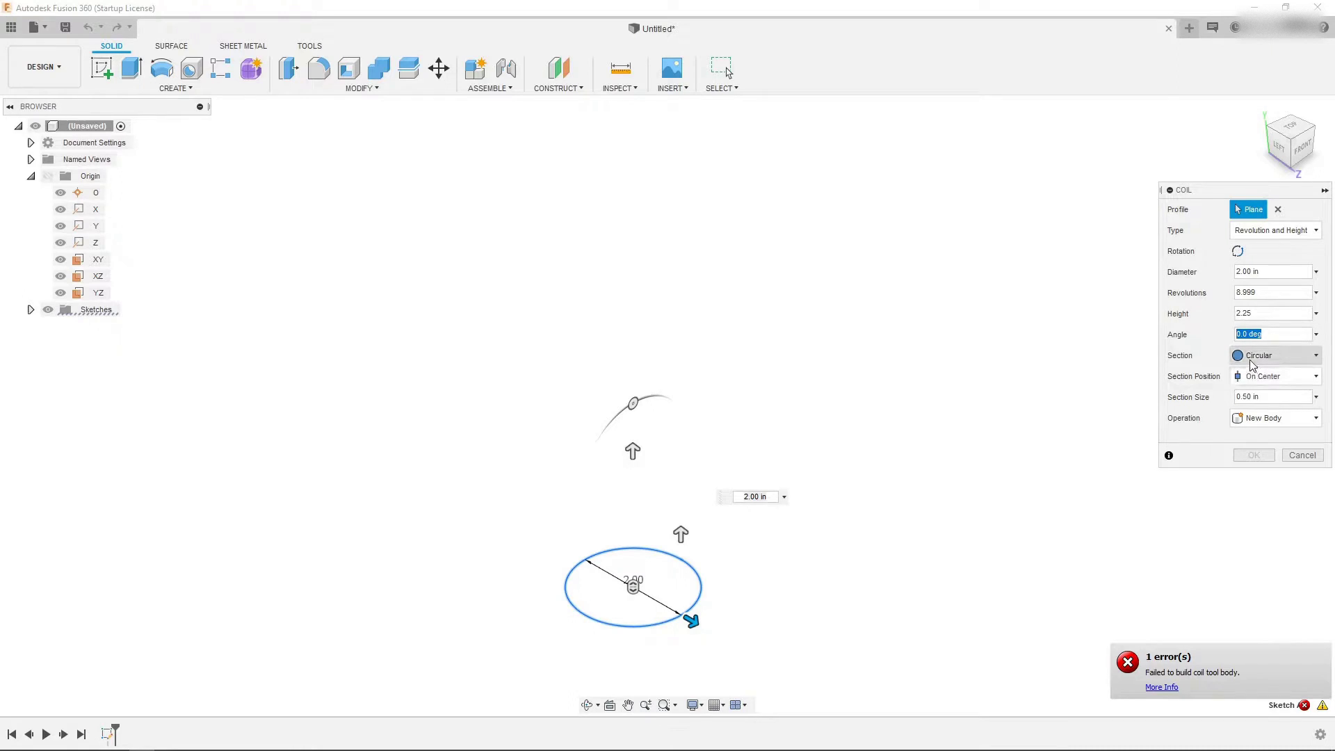
pyautogui.click(1257, 396)
pyautogui.press('BackSpace')
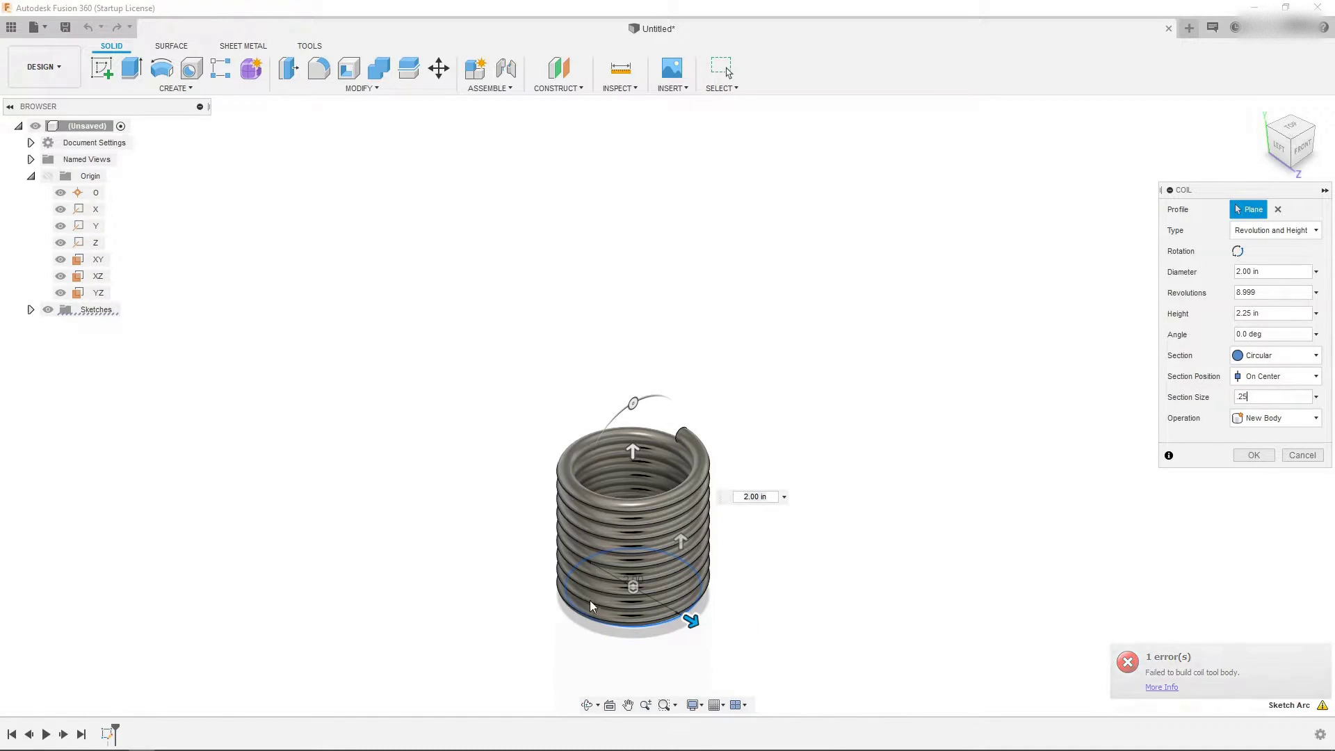
pyautogui.scroll(2, 585, 610)
pyautogui.scroll(2, 573, 610)
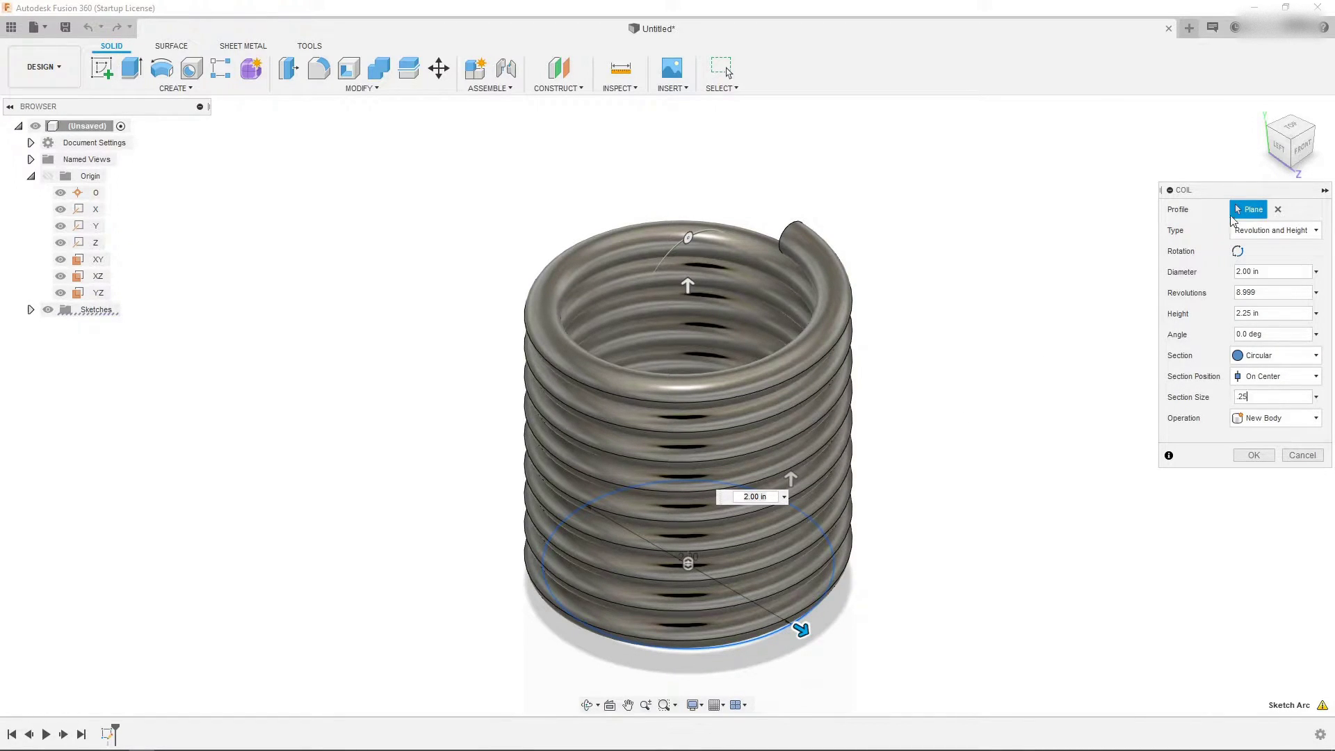
pyautogui.click(1244, 454)
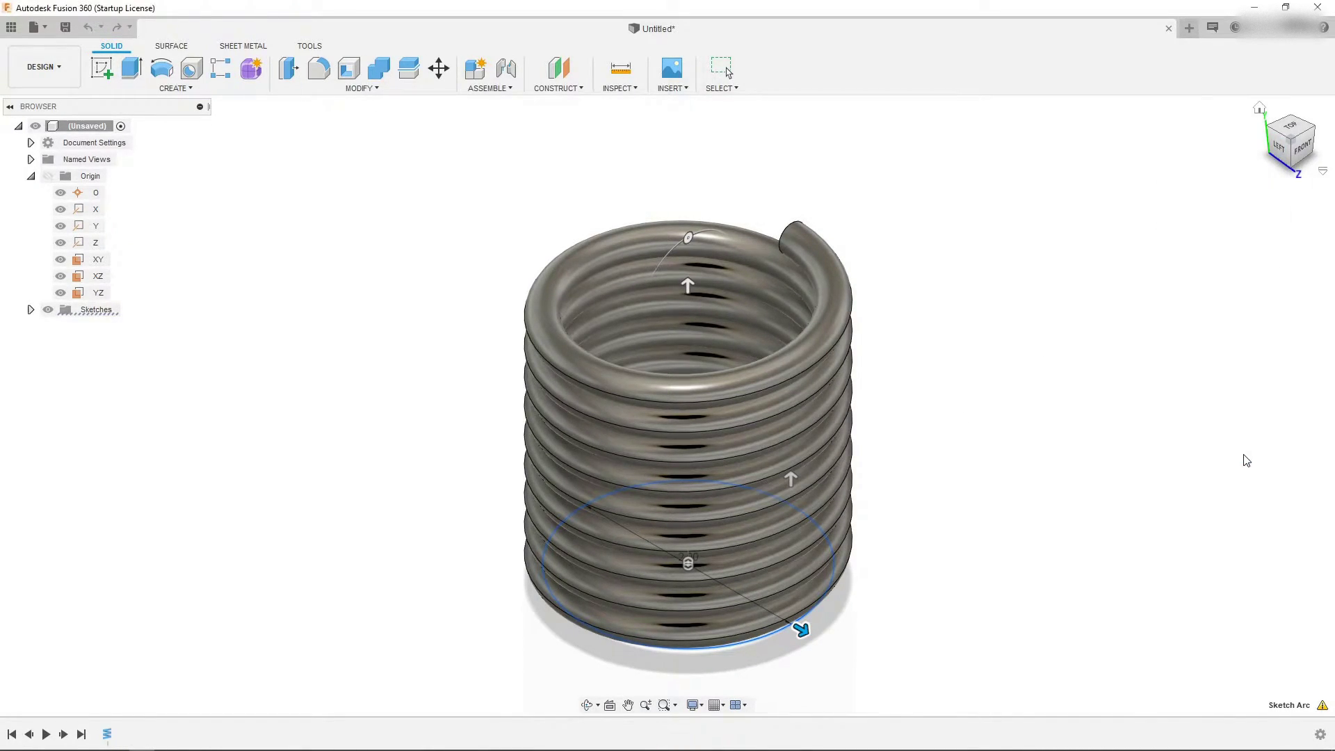
# Create a sketch on the coil's upper end face and project the circular outline of that face into it.
pyautogui.click(1271, 135)
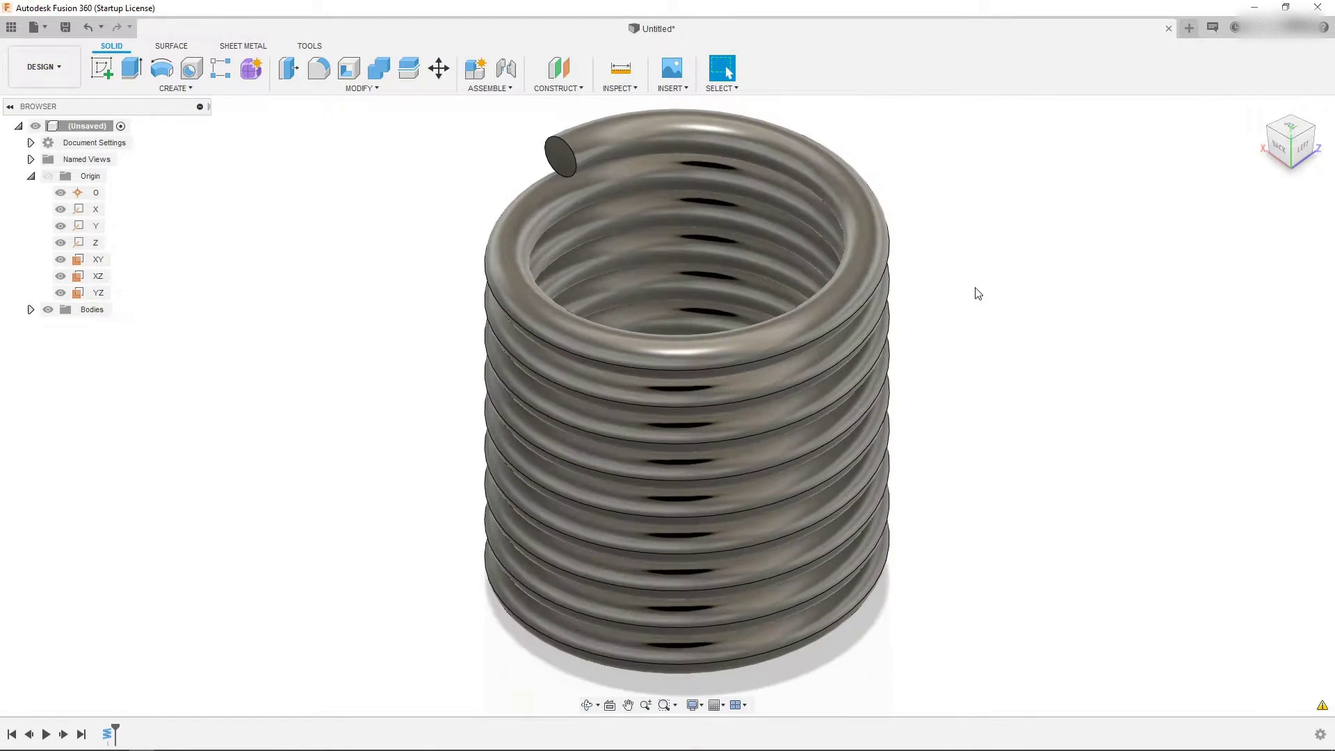
pyautogui.click(562, 157)
pyautogui.scroll(-2, 935, 351)
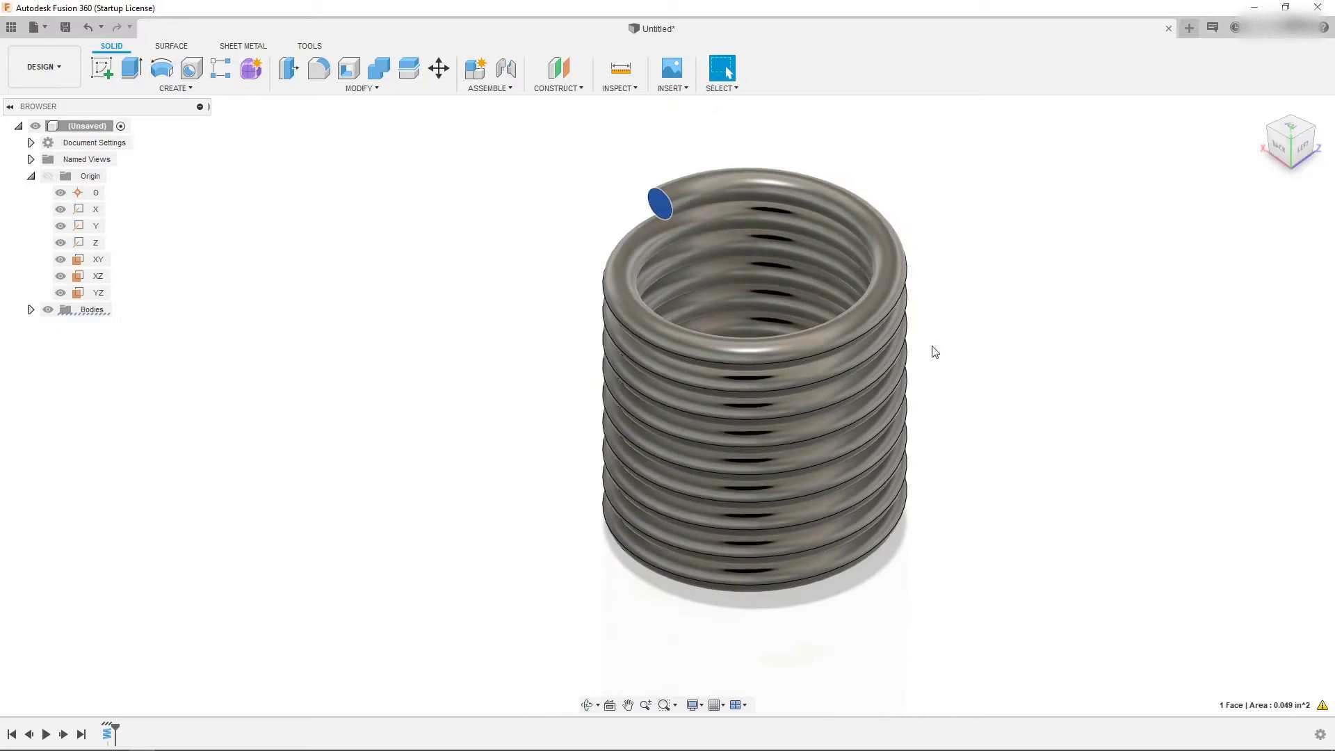
pyautogui.click(101, 68)
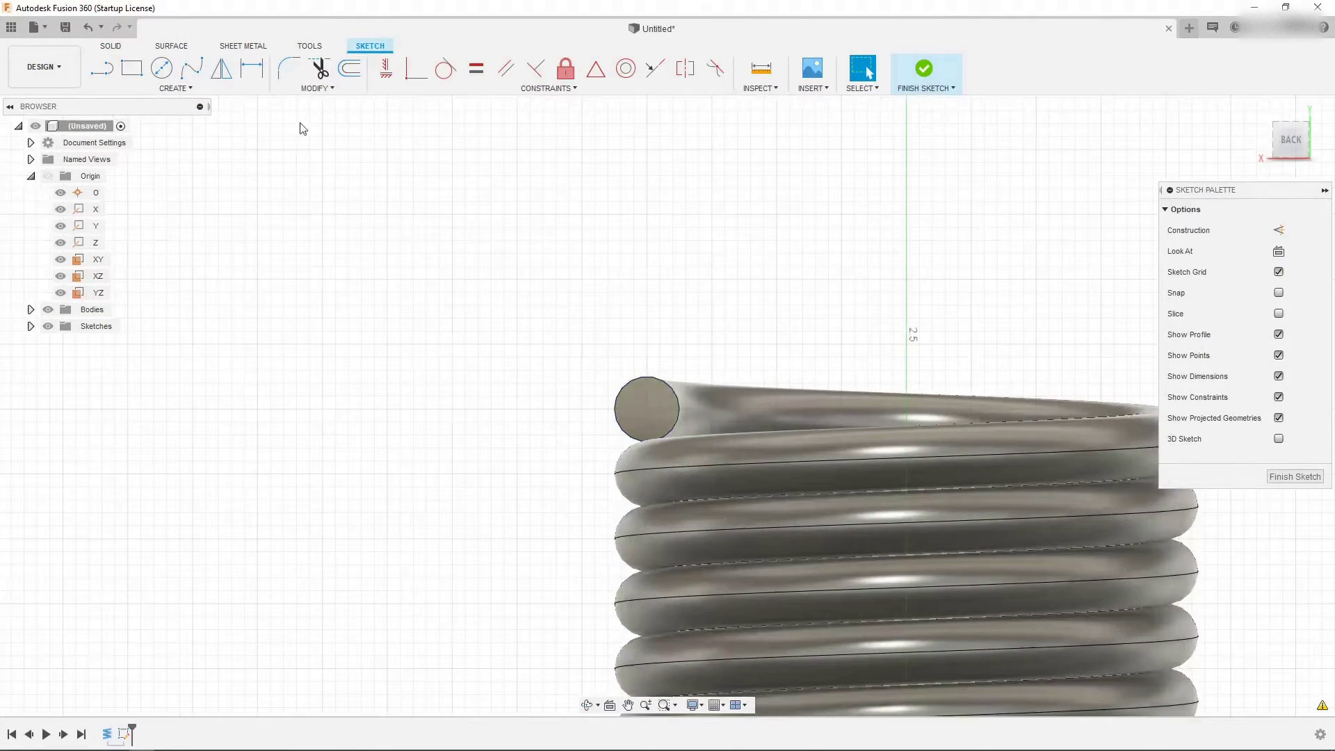
pyautogui.click(653, 405)
pyautogui.scroll(-3, 714, 277)
pyautogui.press('p')
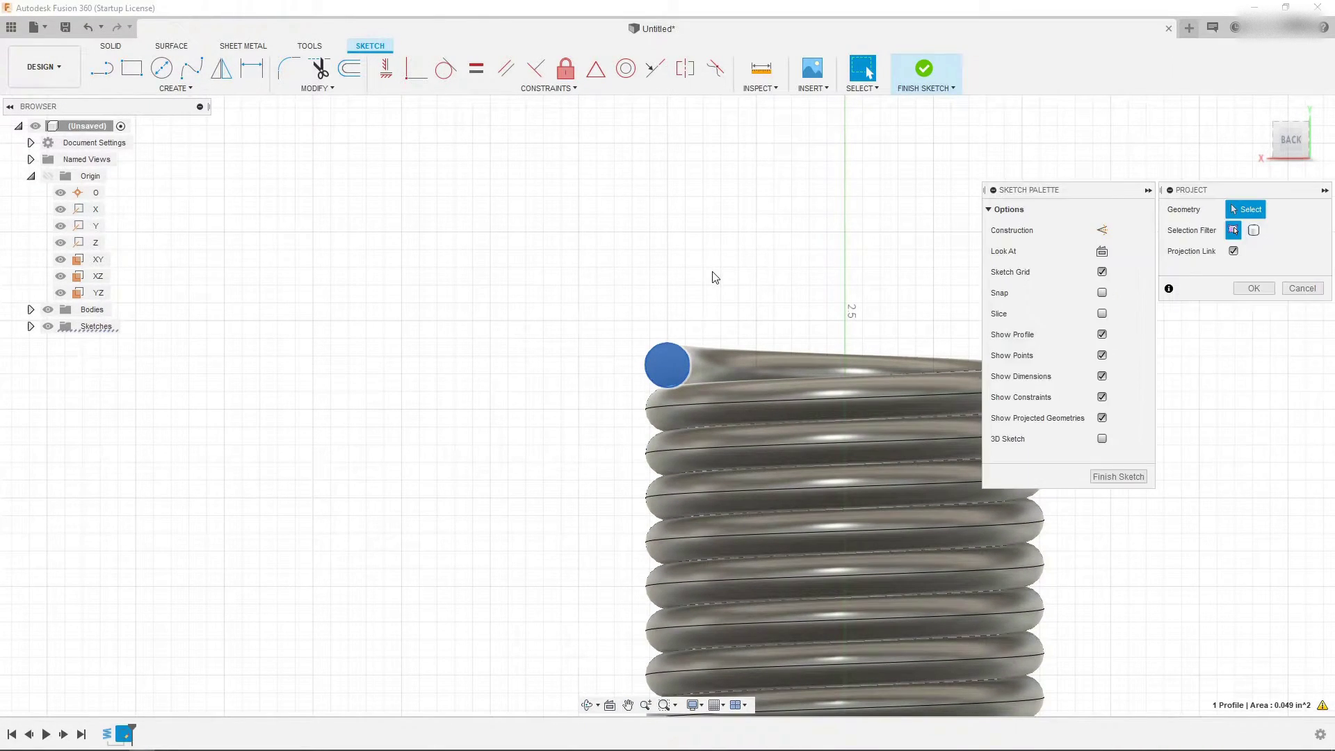
pyautogui.scroll(-2, 750, 290)
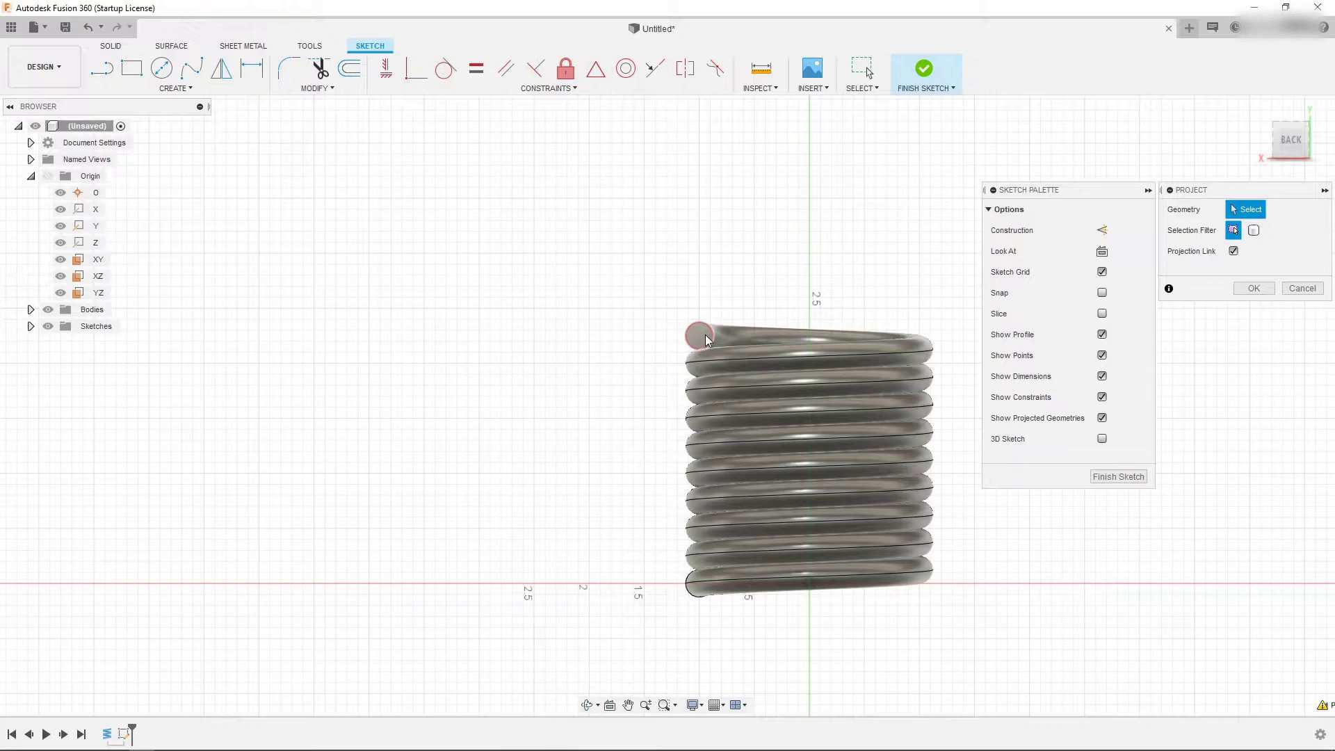
pyautogui.click(702, 336)
pyautogui.scroll(2, 725, 306)
pyautogui.click(1253, 288)
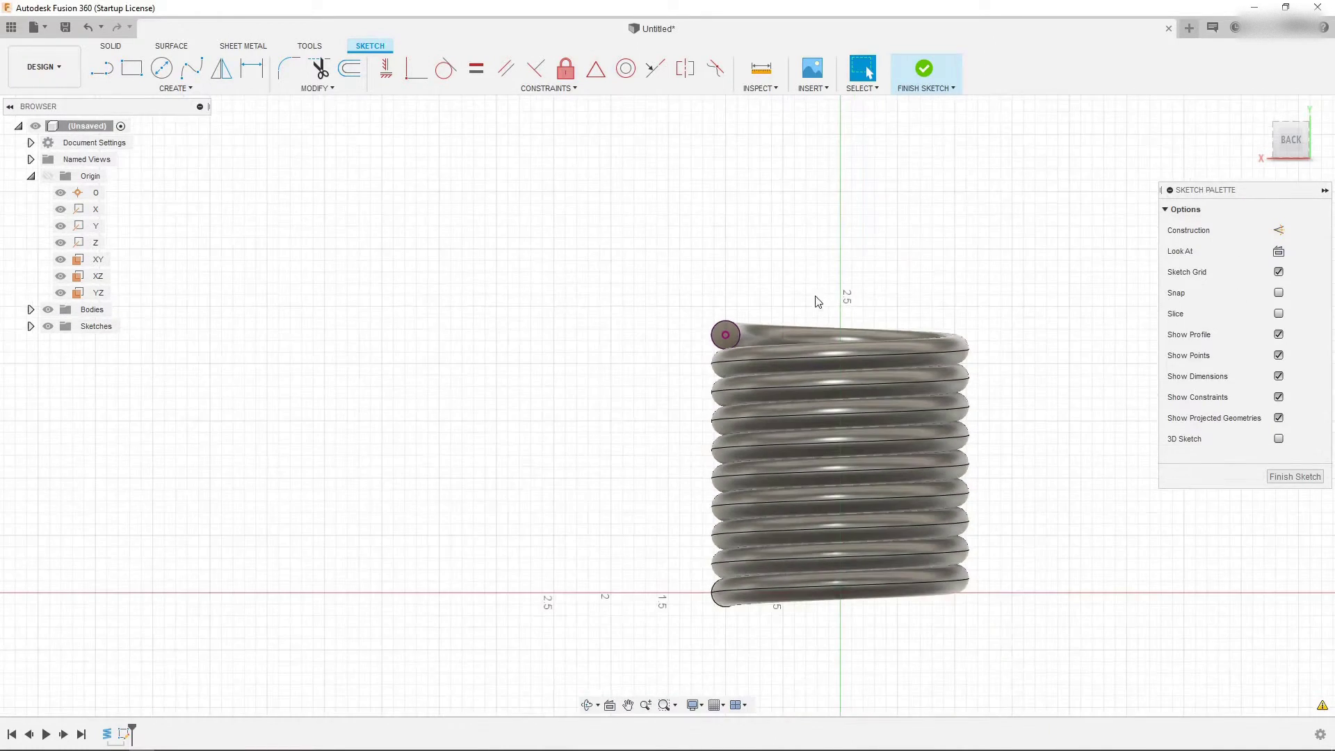
# Extrude the circular profile at the coil's upper end 1.5 in outward.
pyautogui.click(1269, 156)
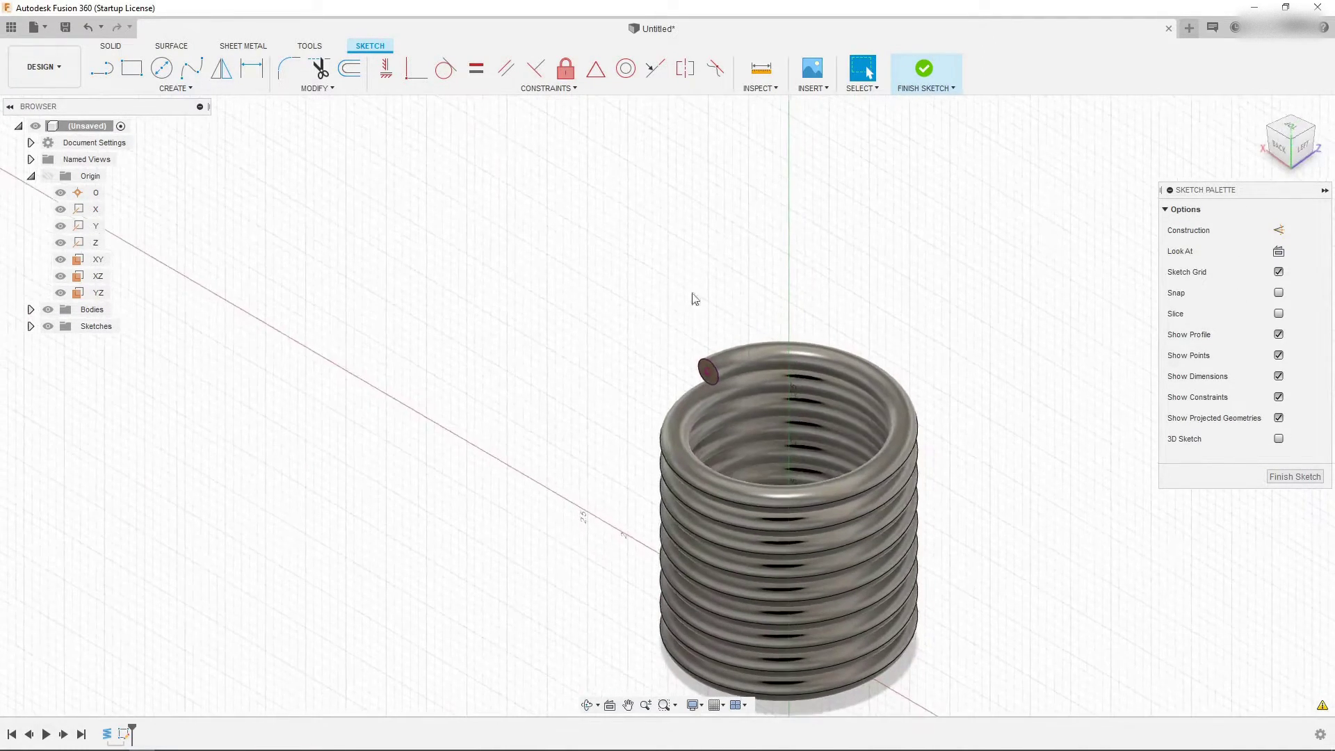
pyautogui.click(111, 46)
pyautogui.click(131, 68)
pyautogui.moveTo(700, 376); pyautogui.dragTo(576, 443)
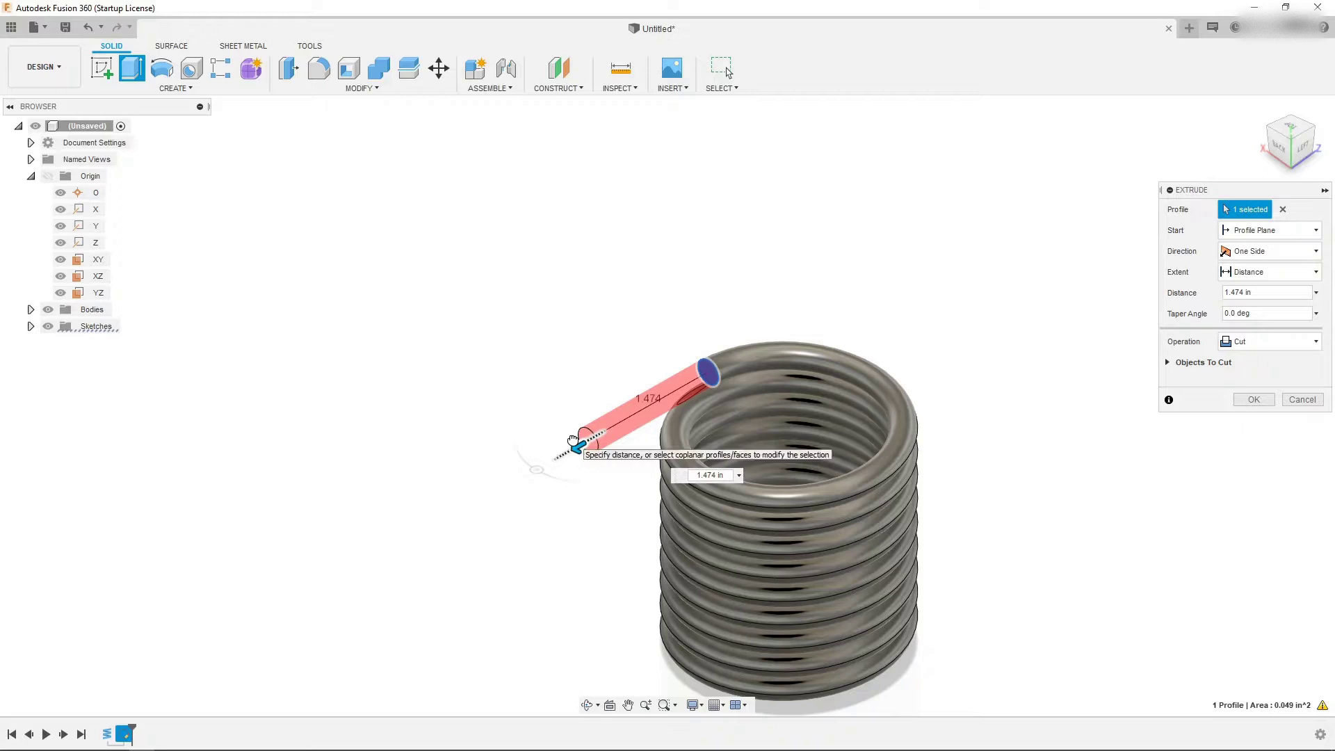
pyautogui.write('1.5')
pyautogui.press('Return')
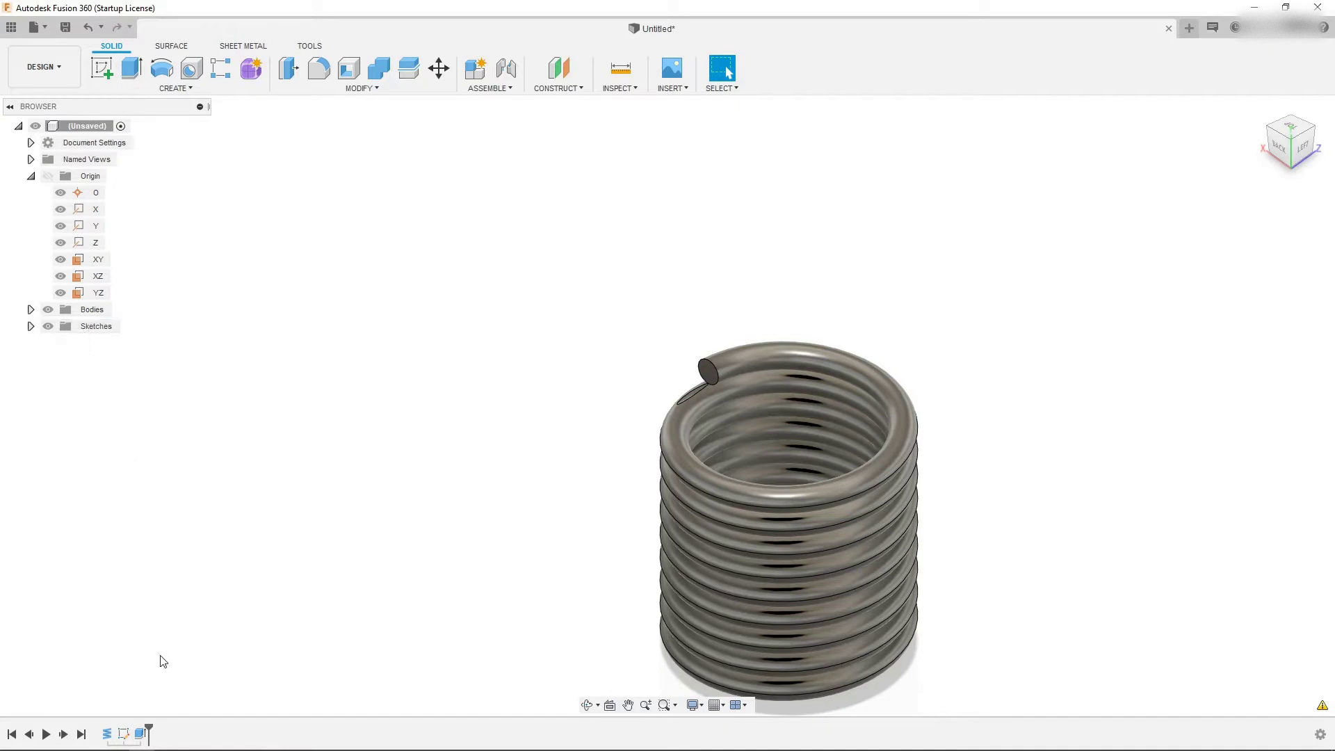
# Edit the extrusion at the coil's upper end and change its operation to Join.
pyautogui.rightClick(141, 734)
pyautogui.click(182, 590)
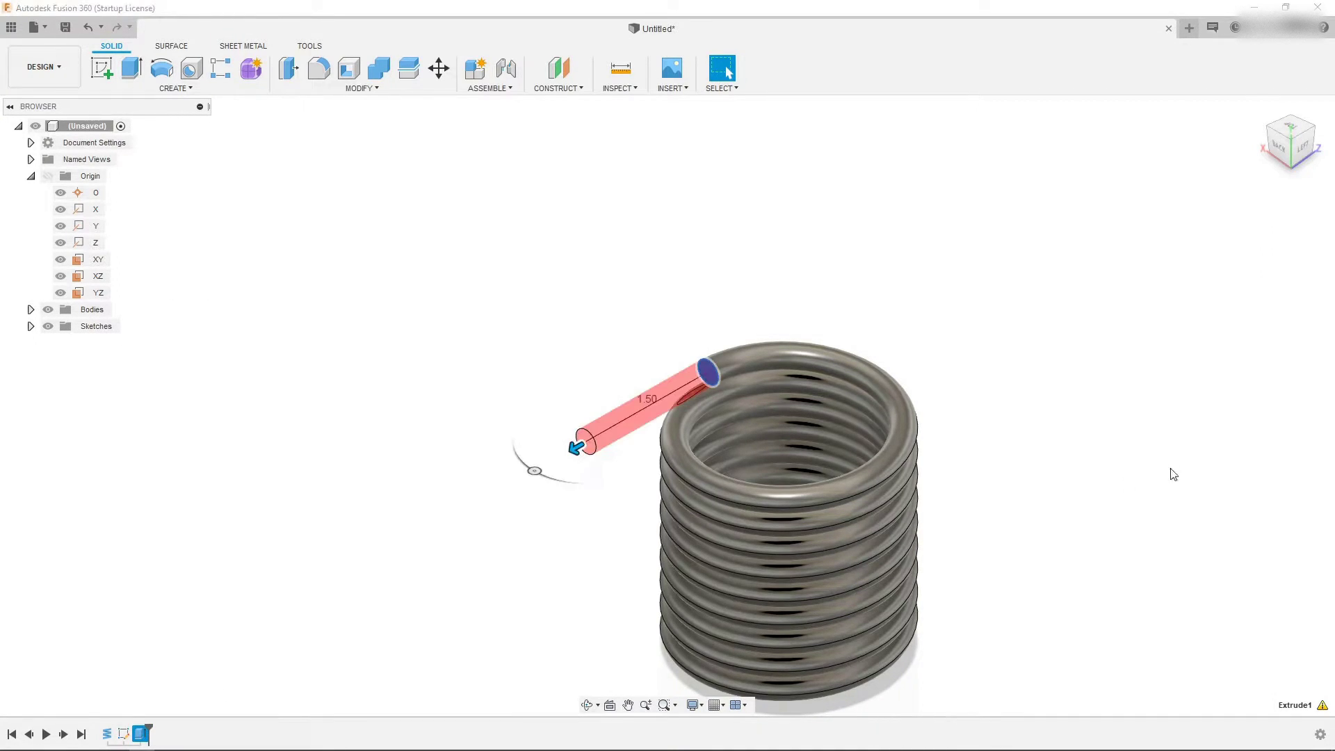
pyautogui.click(1234, 341)
pyautogui.click(1237, 362)
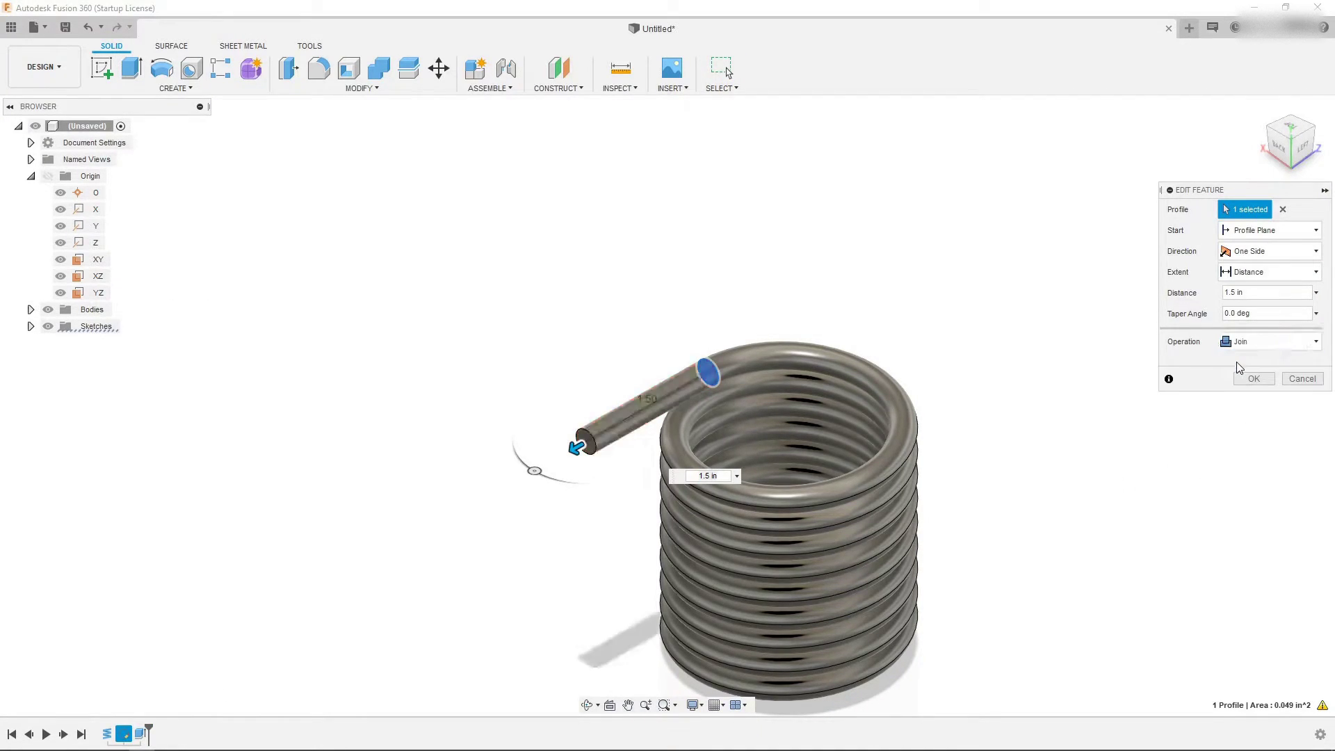
pyautogui.click(1253, 378)
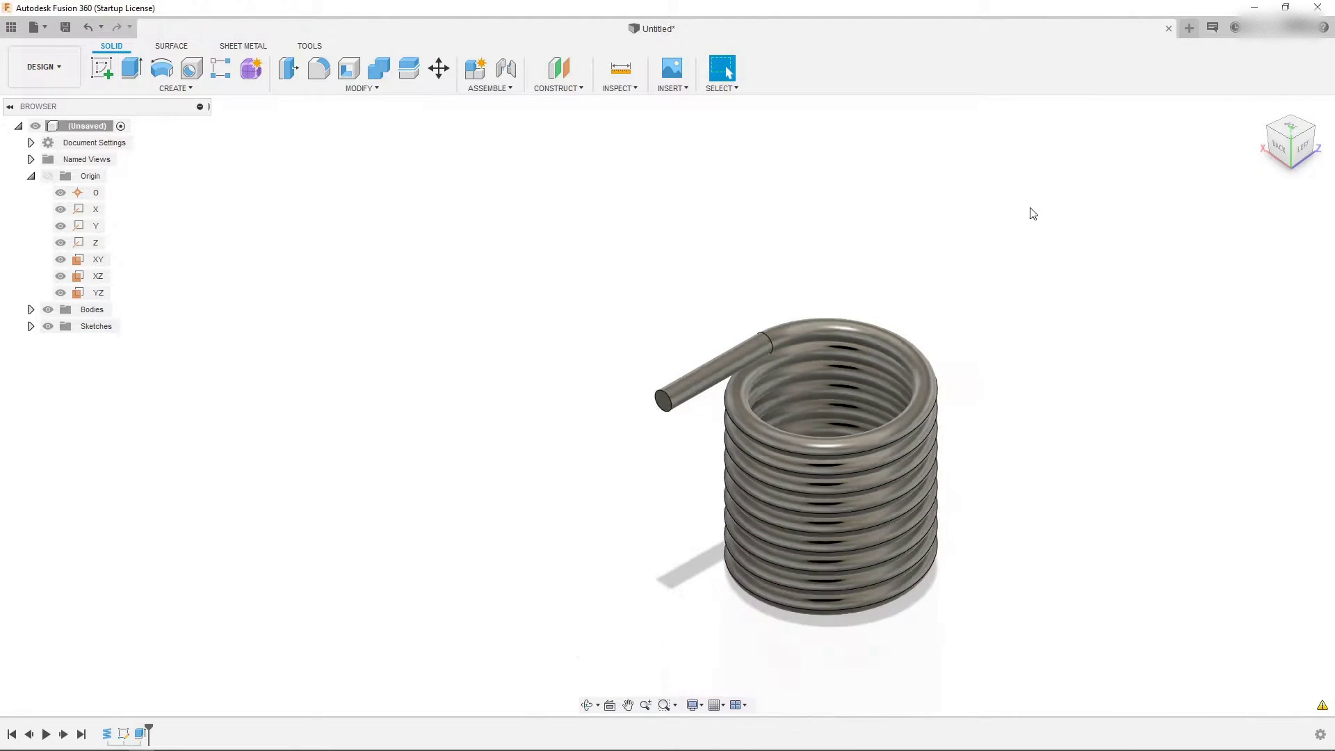
# Create a sketch on the coil's lower end face and project the circular outline of that face into it.
pyautogui.keyDown('shift'); pyautogui.moveTo(1033, 213); pyautogui.dragTo(1171, 258, button='middle'); pyautogui.keyUp('shift')
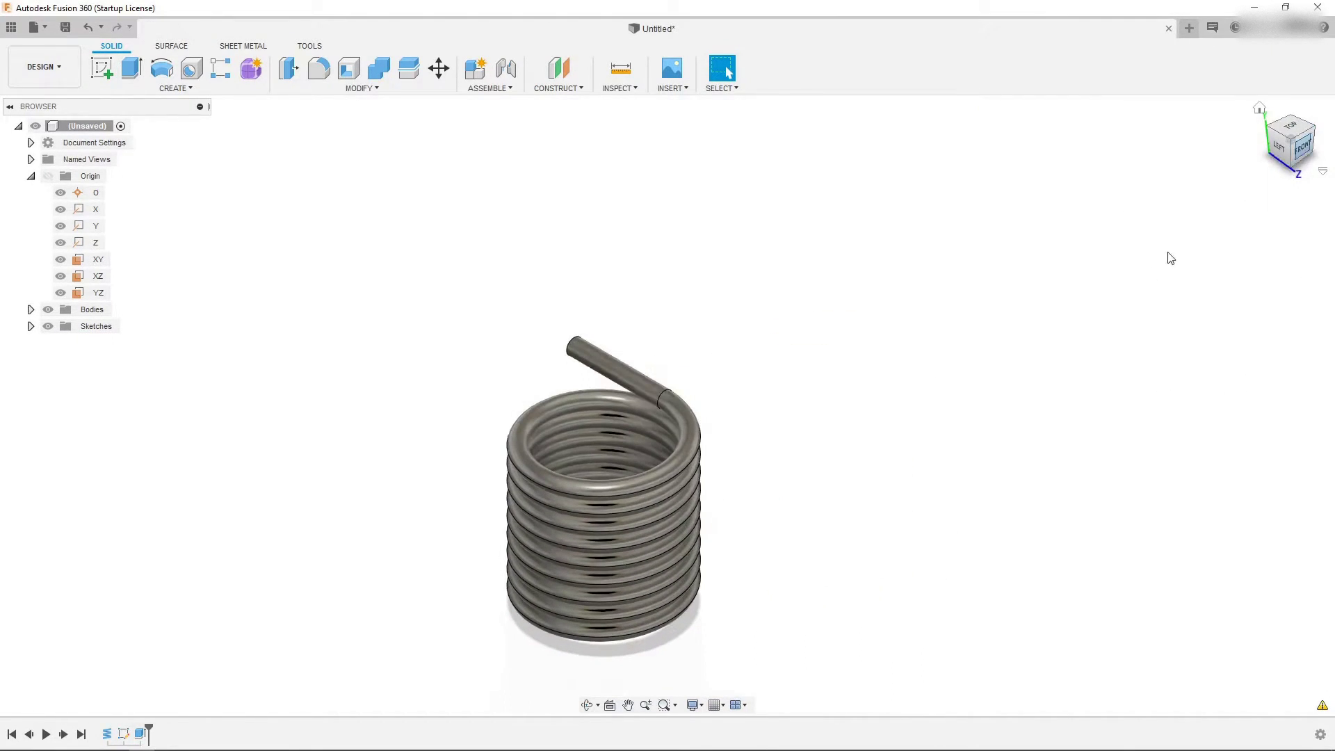
pyautogui.click(1311, 132)
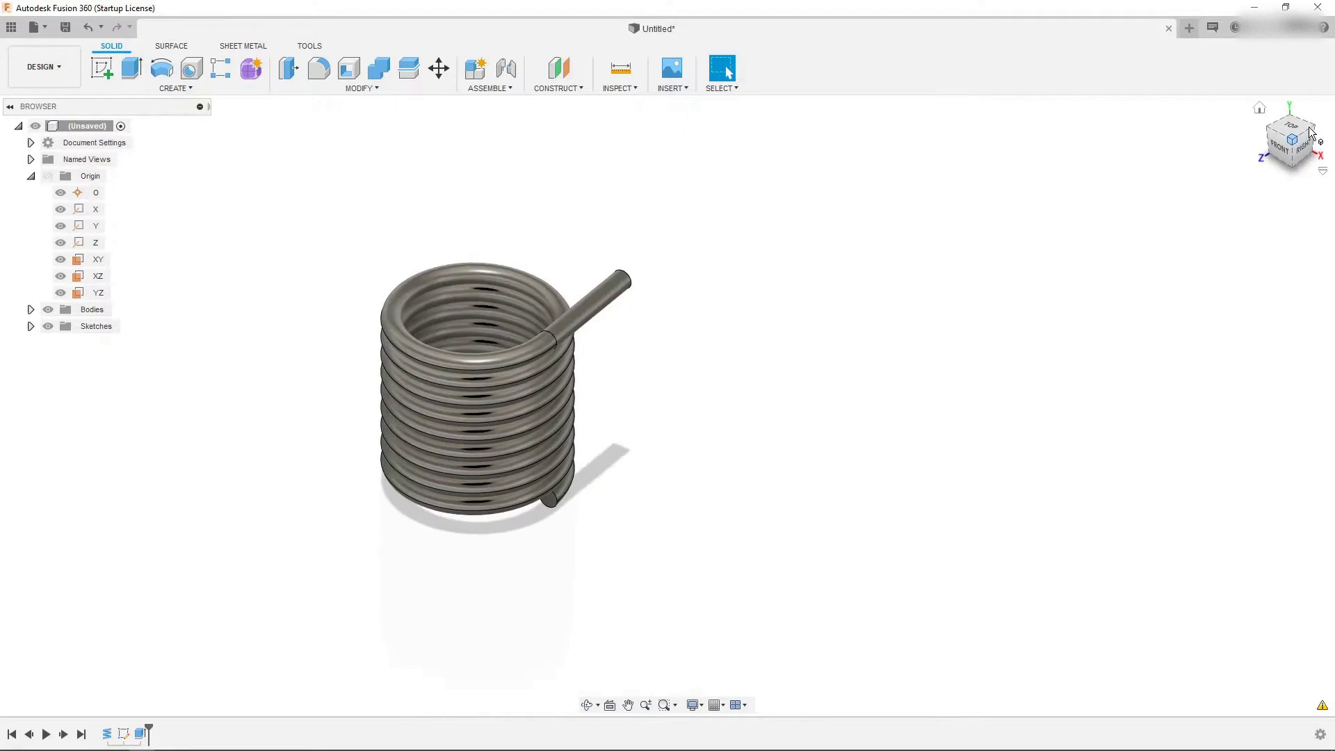
pyautogui.scroll(4, 490, 487)
pyautogui.click(583, 520)
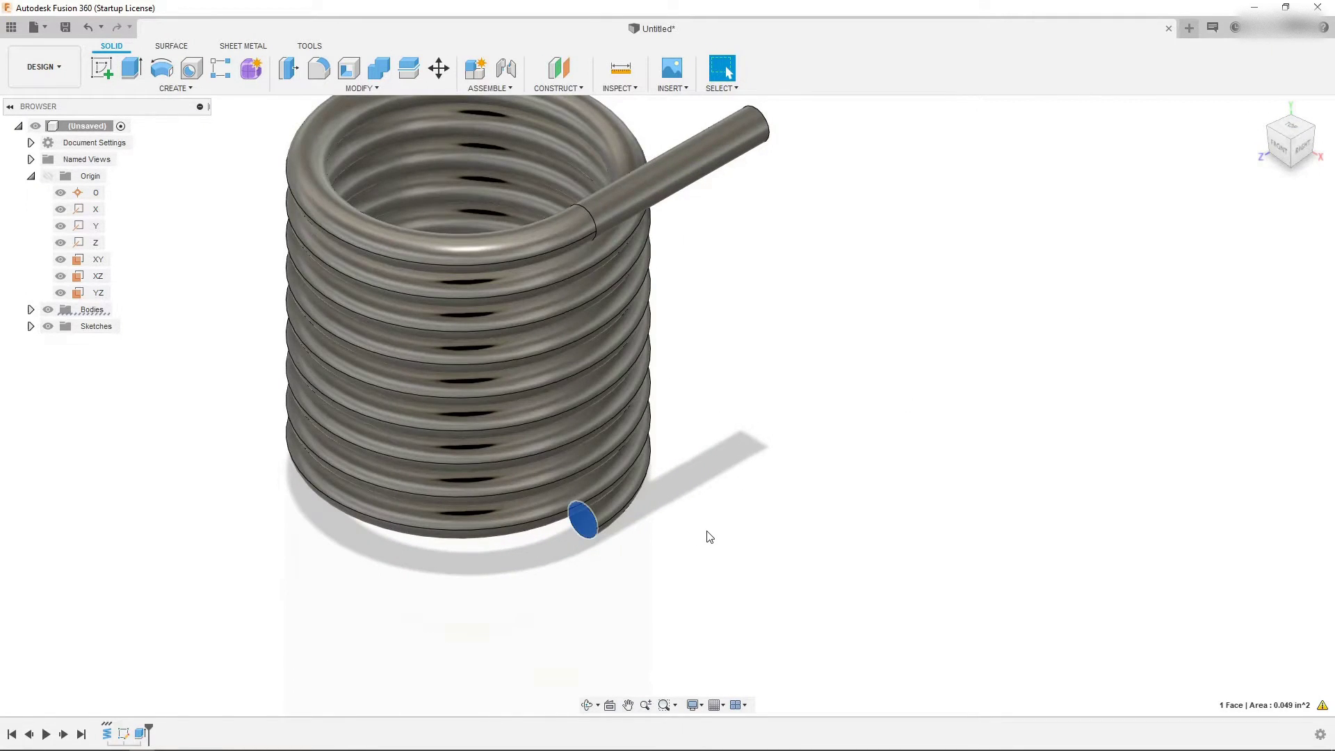
pyautogui.scroll(-2, 709, 537)
pyautogui.click(107, 75)
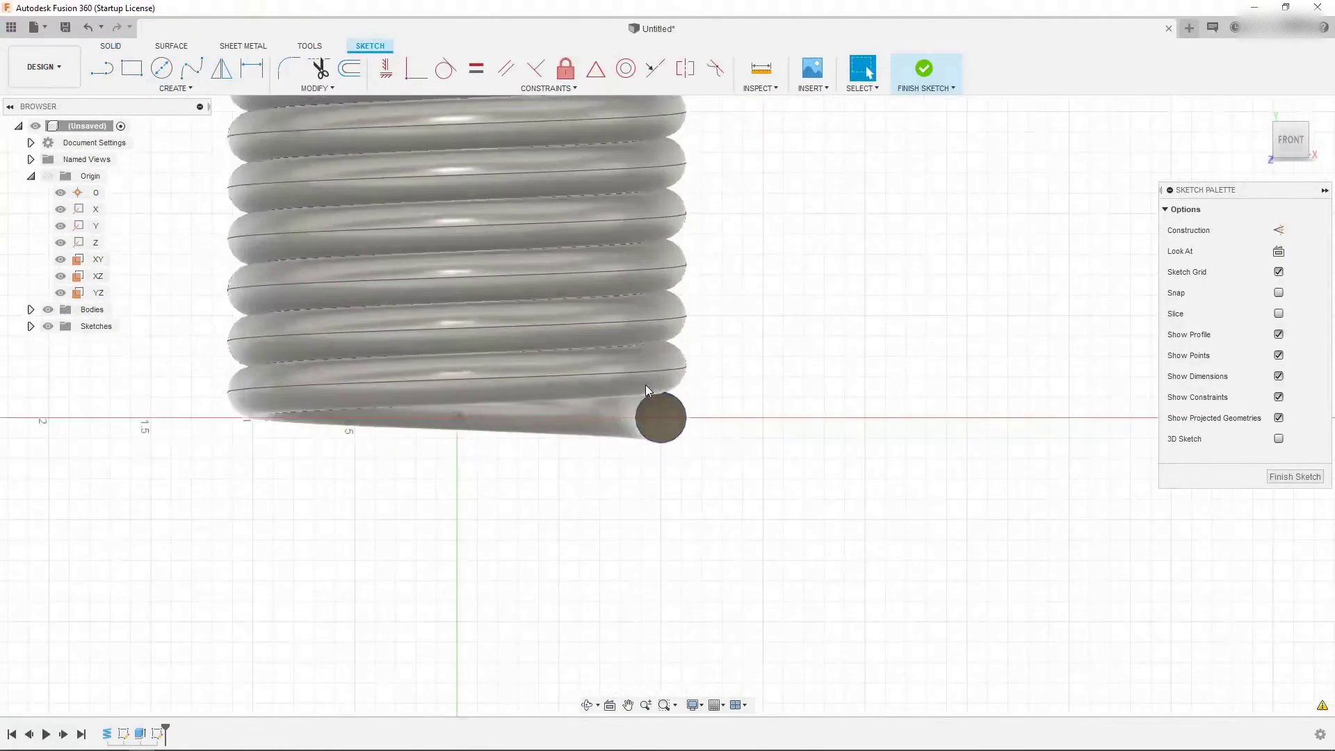
pyautogui.click(661, 420)
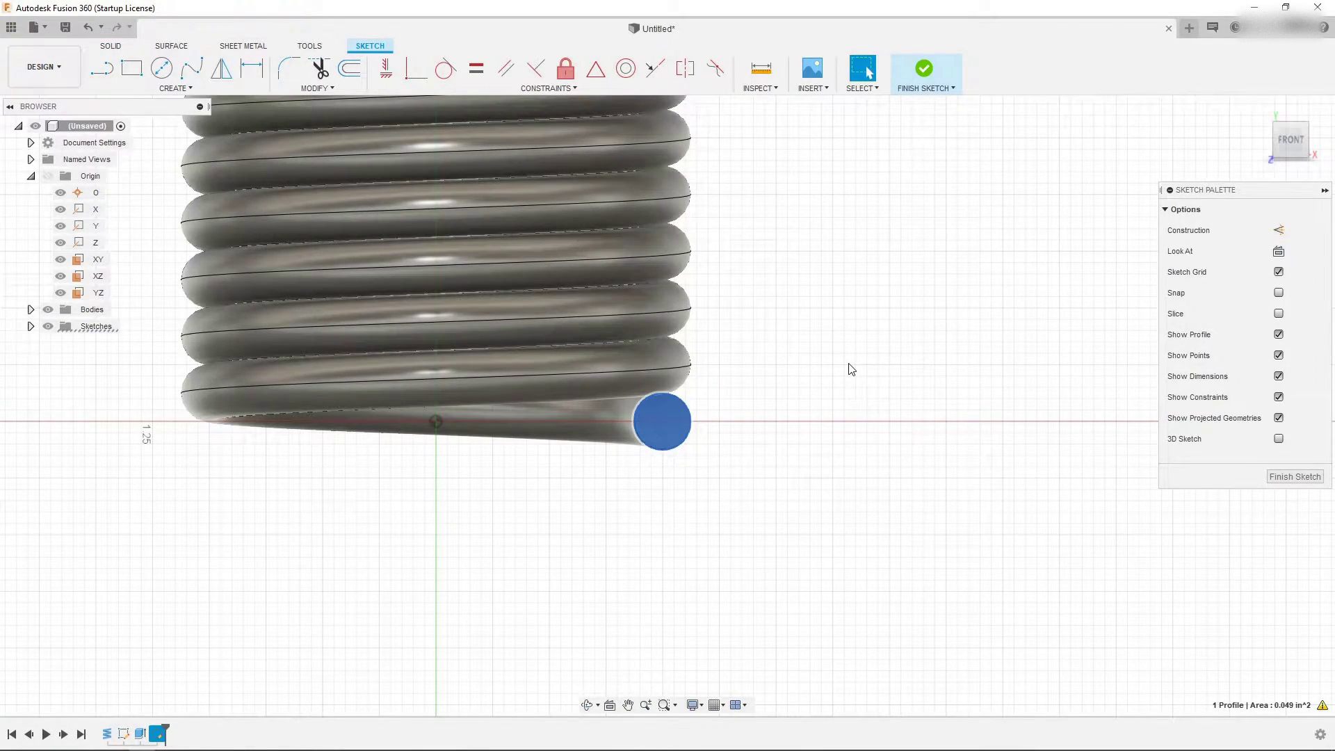
pyautogui.press('p')
pyautogui.click(672, 420)
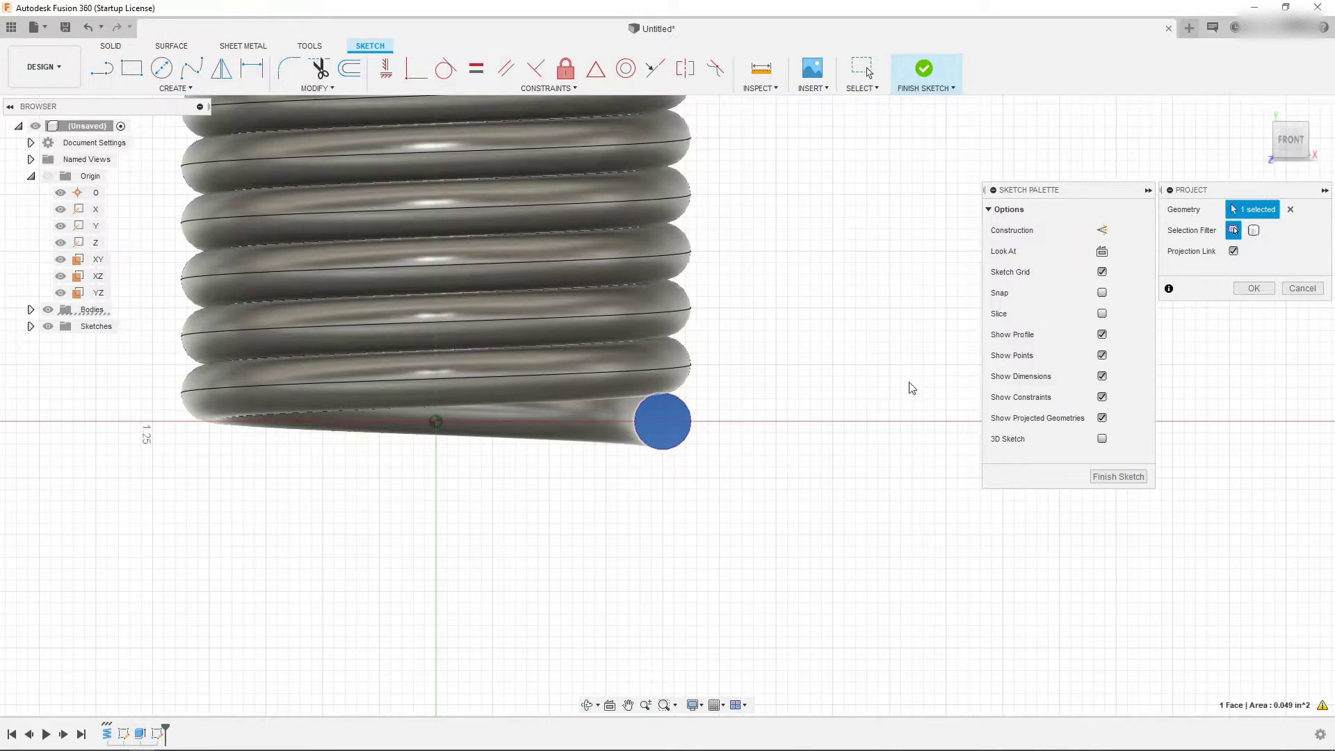
pyautogui.click(1254, 289)
pyautogui.scroll(-3, 825, 476)
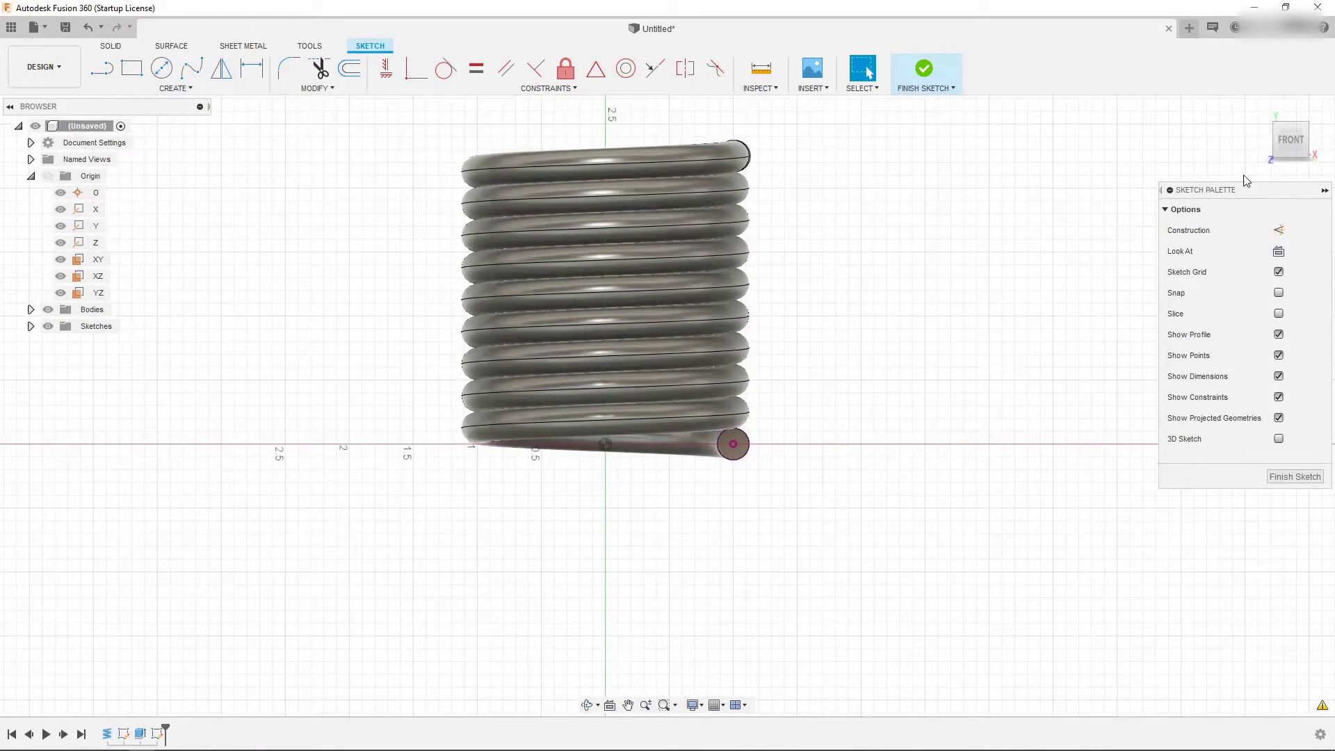
# Extrude the circular profile at the coil's lower end 1.5 in outward with the Join operation.
pyautogui.click(1305, 128)
pyautogui.scroll(4, 754, 441)
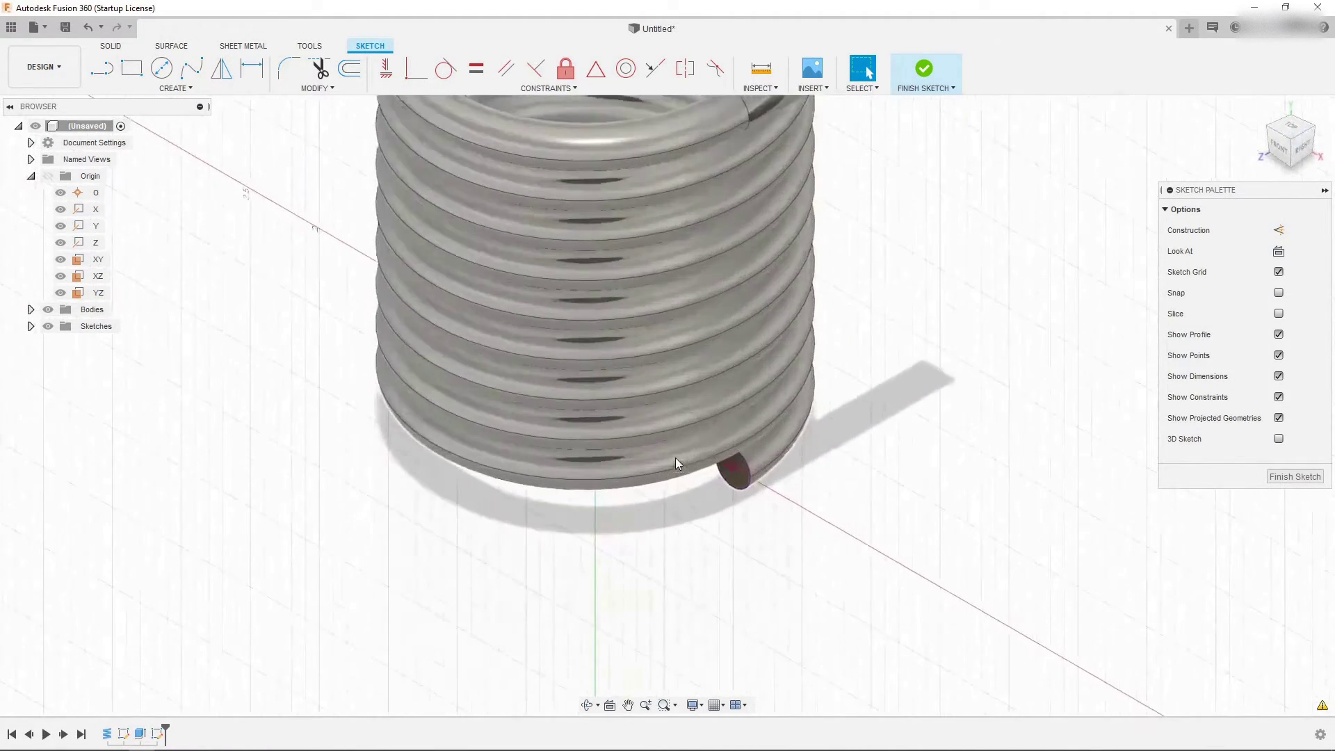
pyautogui.click(119, 50)
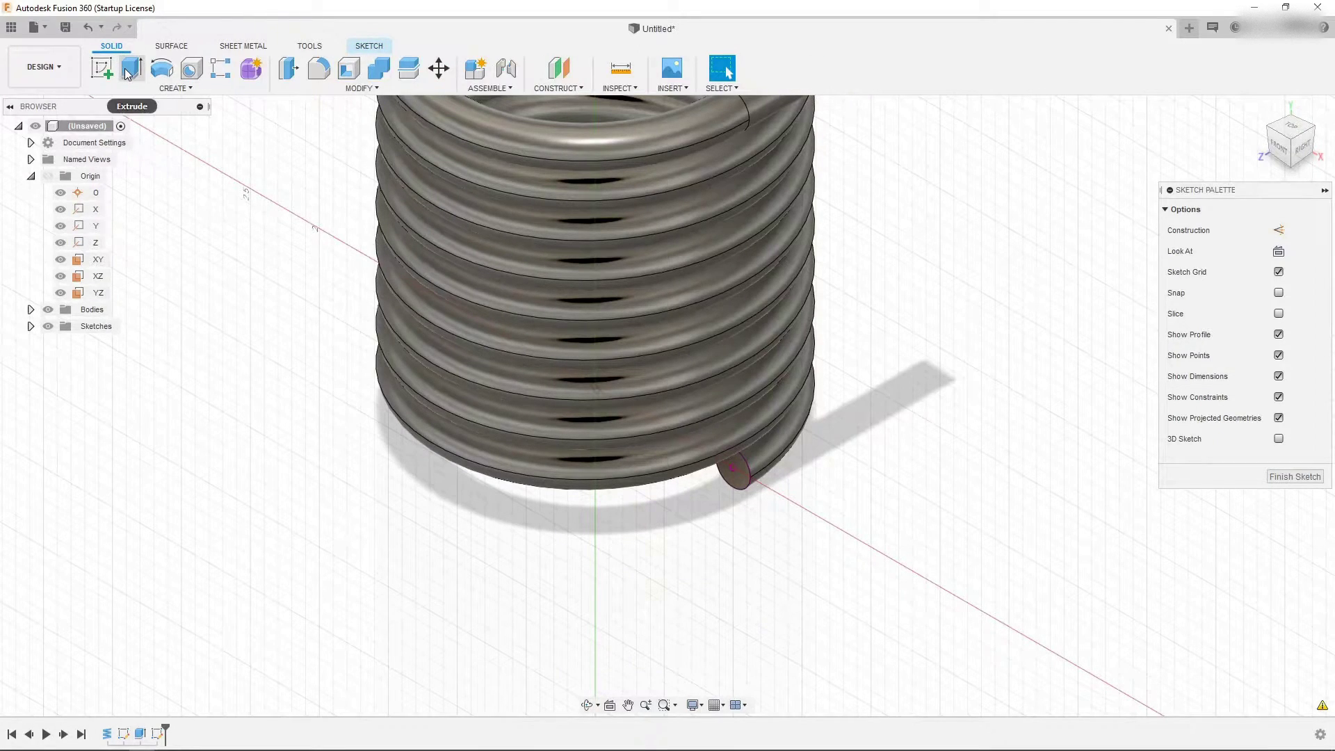
pyautogui.click(132, 67)
pyautogui.moveTo(723, 500); pyautogui.dragTo(443, 593)
pyautogui.write('1.5')
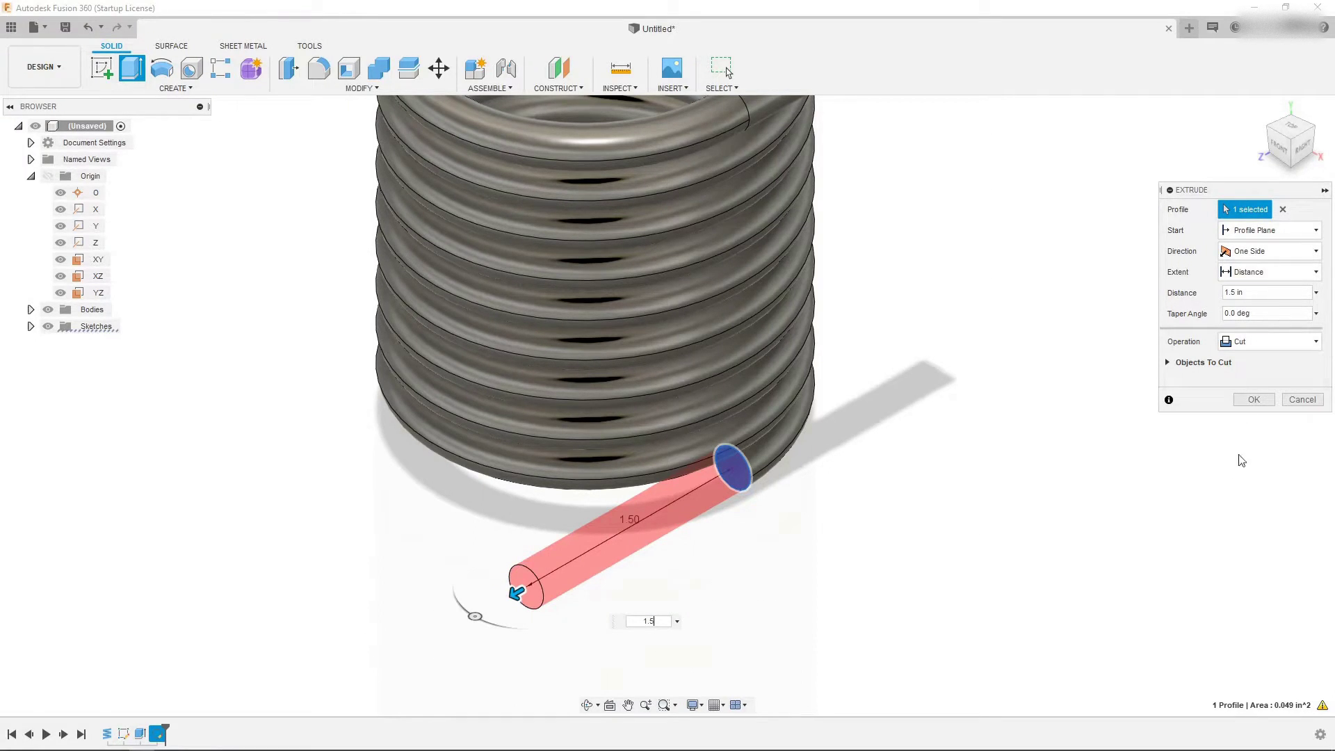
pyautogui.click(1256, 343)
pyautogui.click(1243, 361)
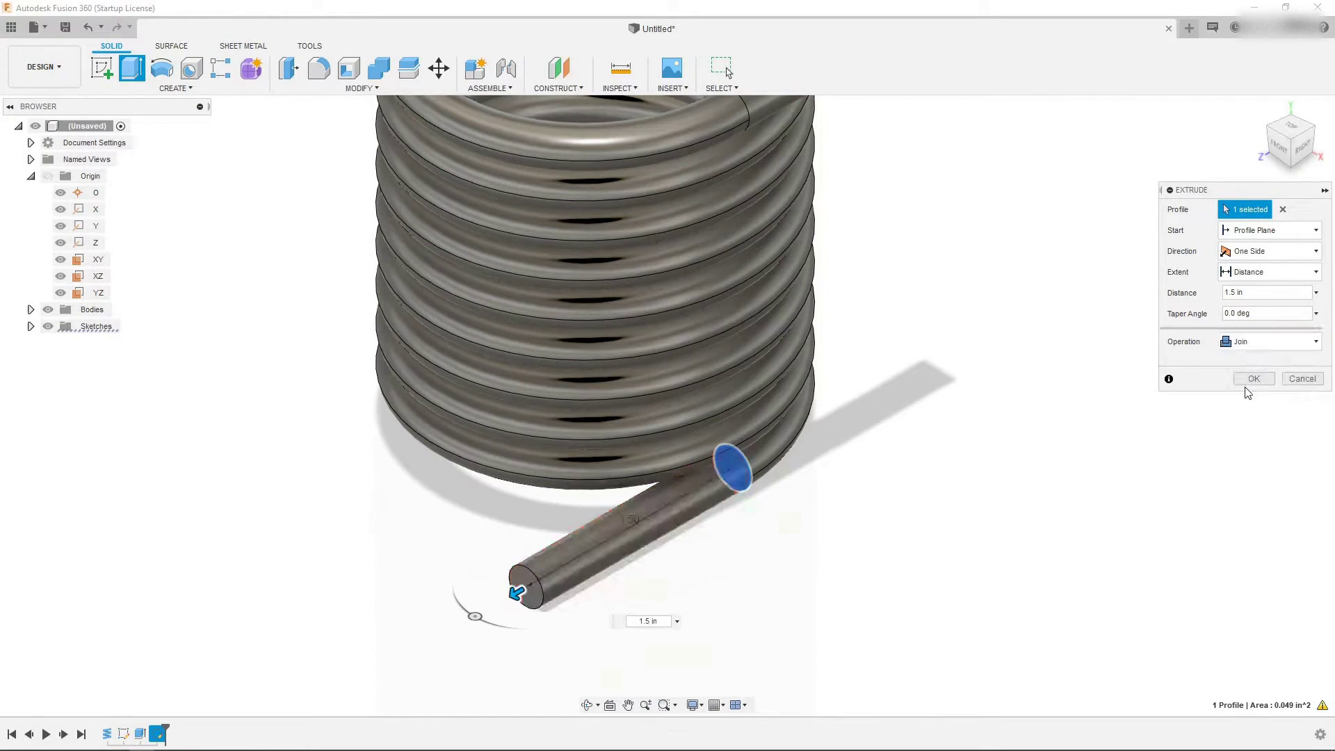
pyautogui.click(1252, 380)
# Save the finished spring design under the name Spring.
pyautogui.scroll(-5, 839, 522)
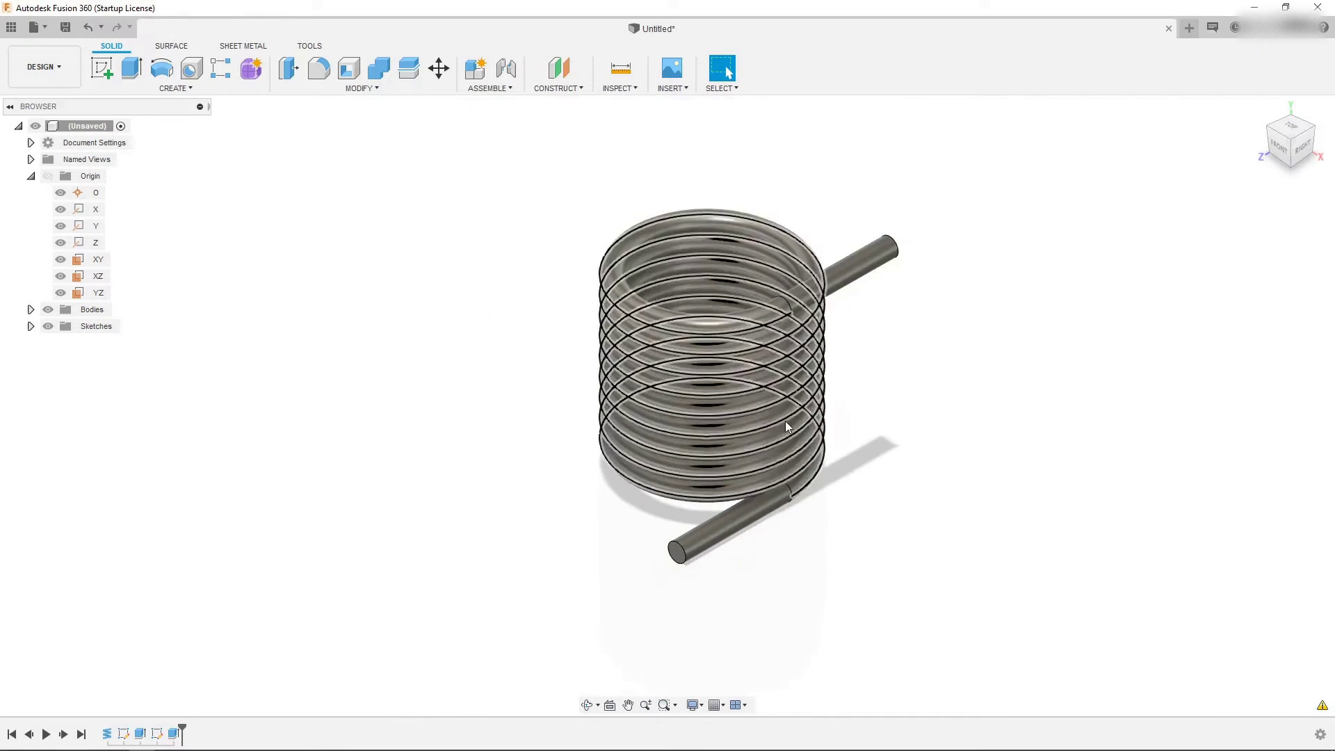
pyautogui.scroll(2, 888, 334)
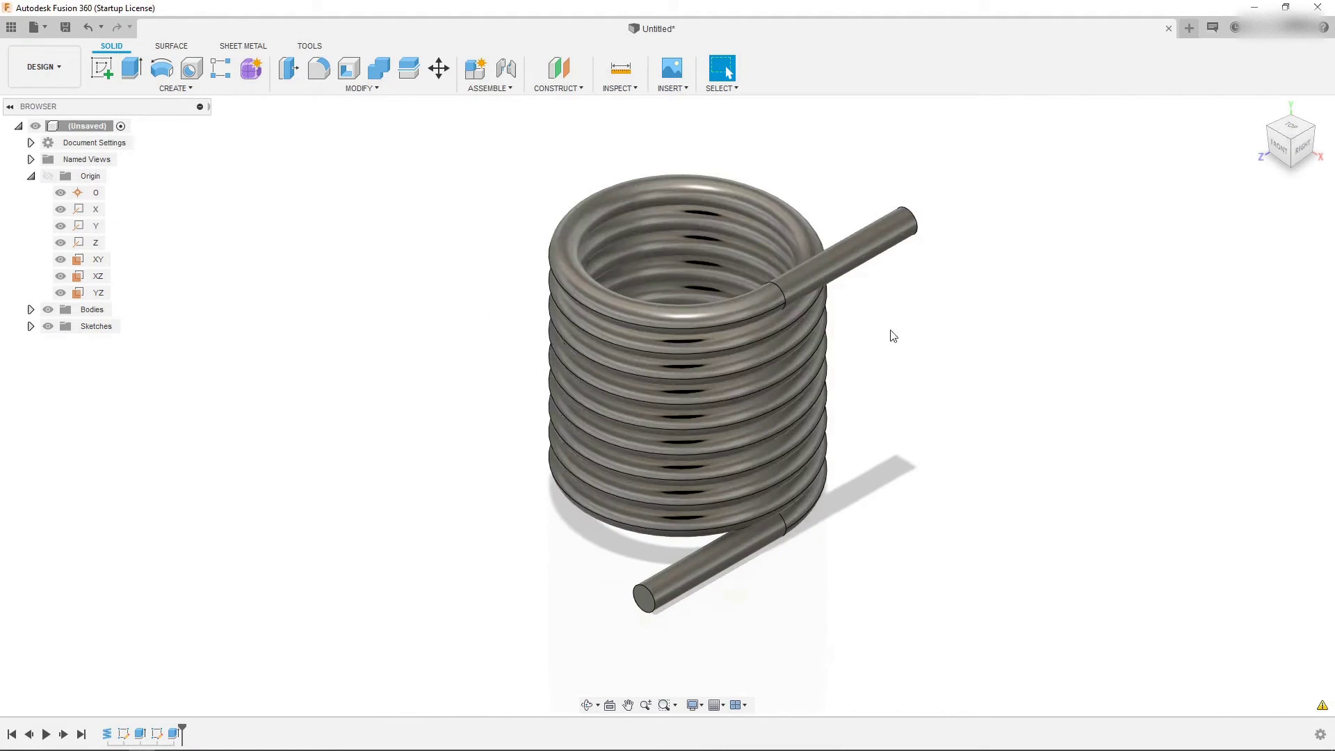
pyautogui.click(1313, 132)
pyautogui.click(1258, 108)
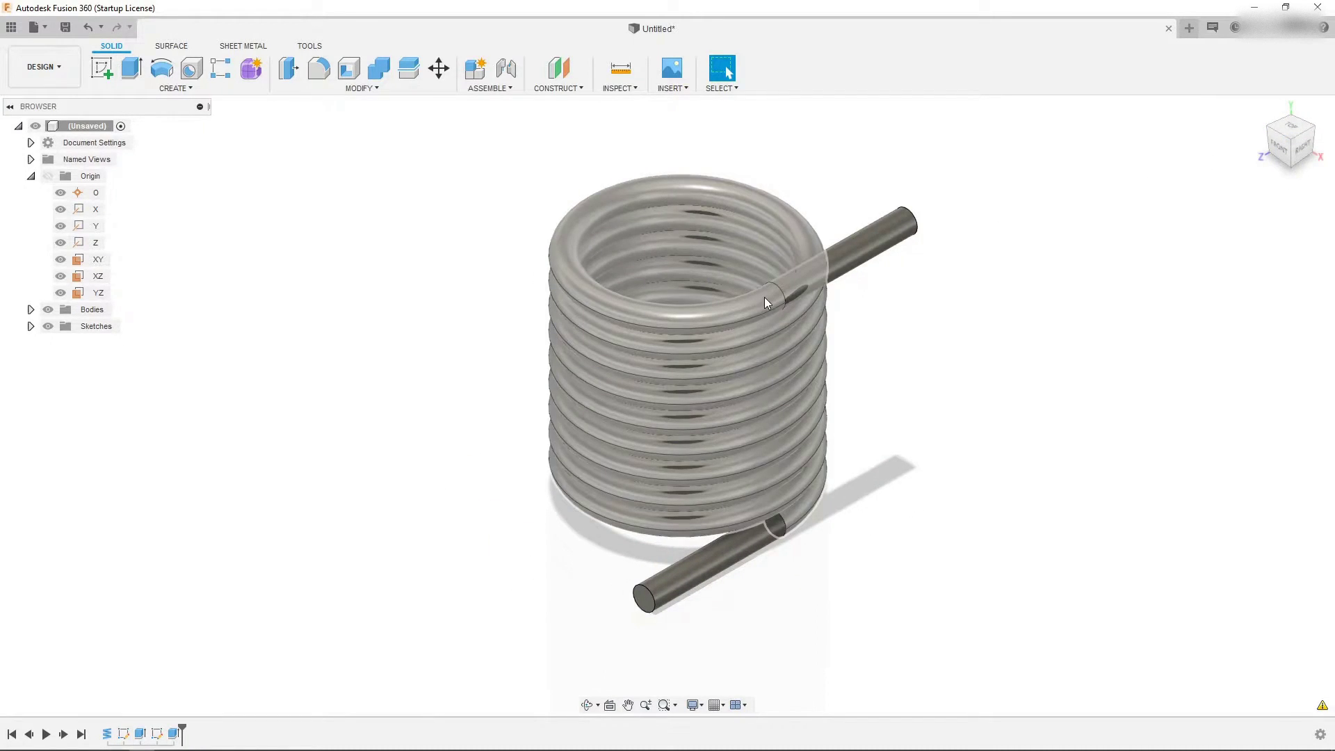
pyautogui.click(65, 27)
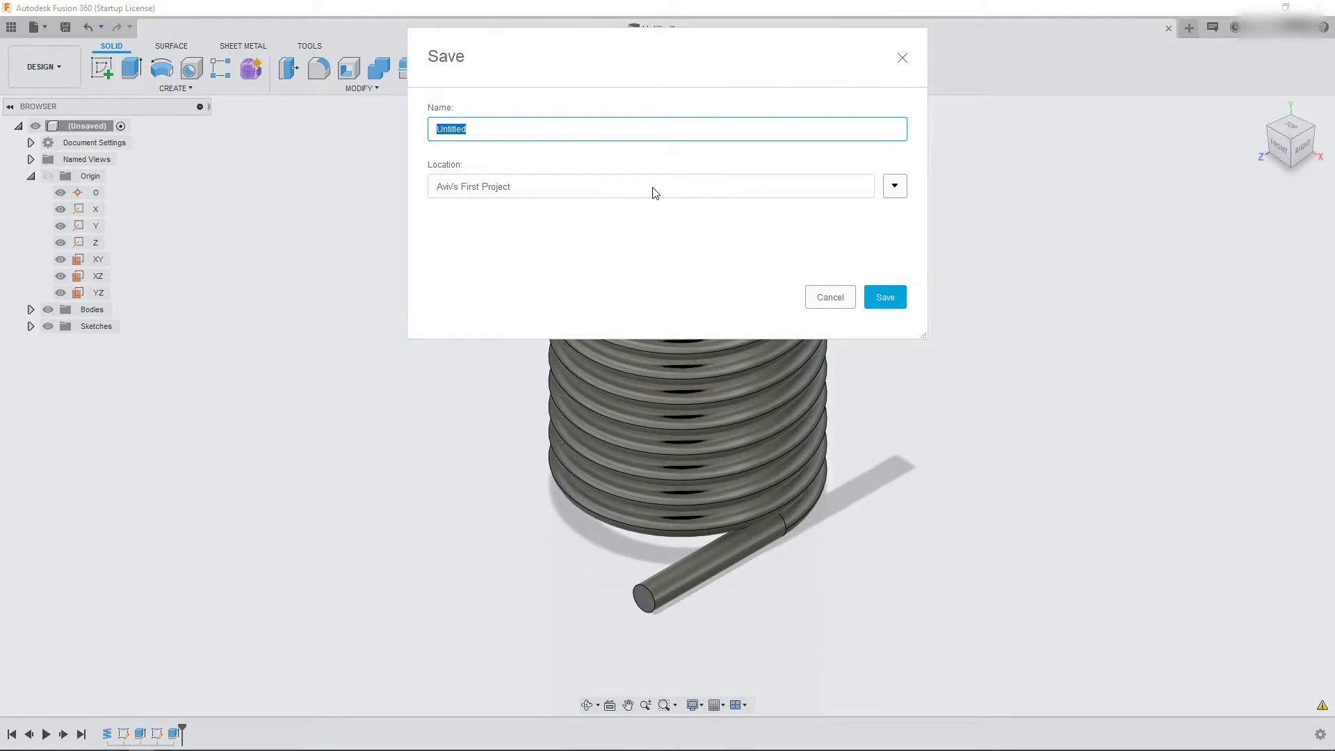
pyautogui.write('S')
pyautogui.click(882, 288)
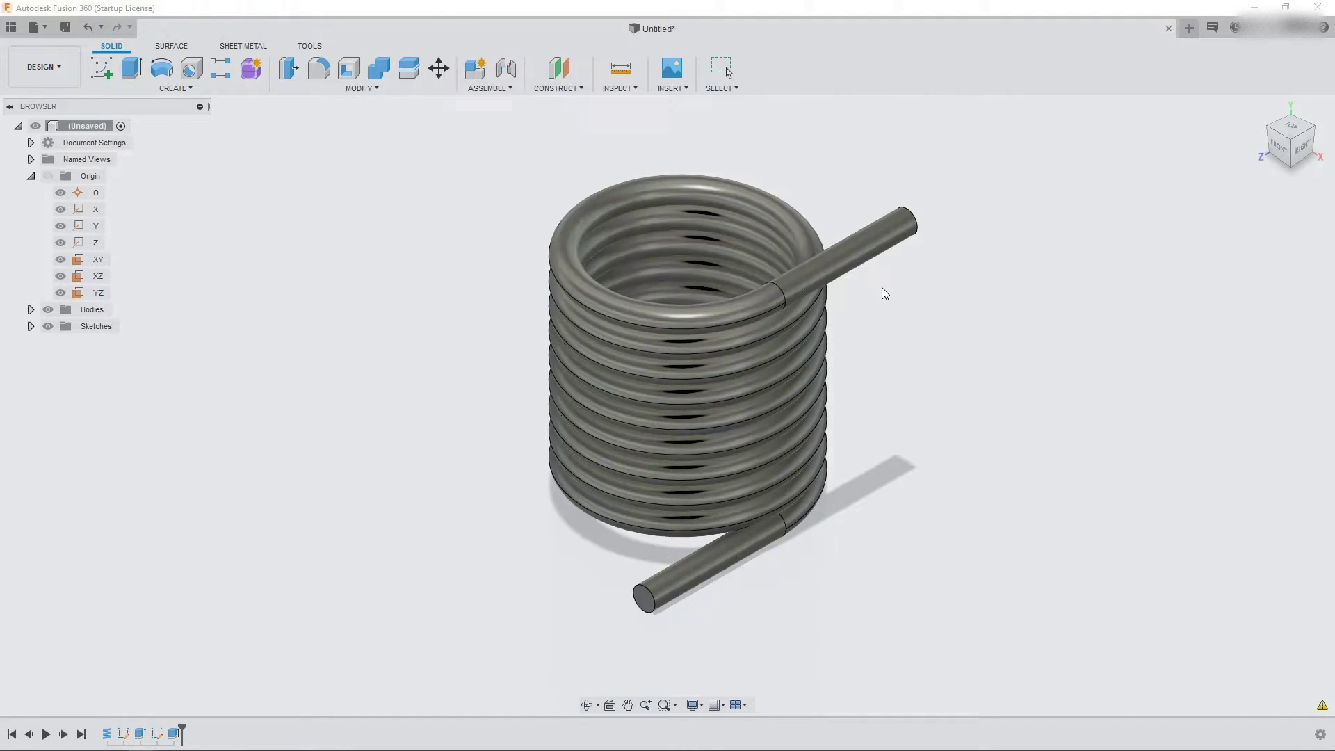
# Switch to the Simulation workspace and create a Static Stress study for the spring.
pyautogui.click(43, 67)
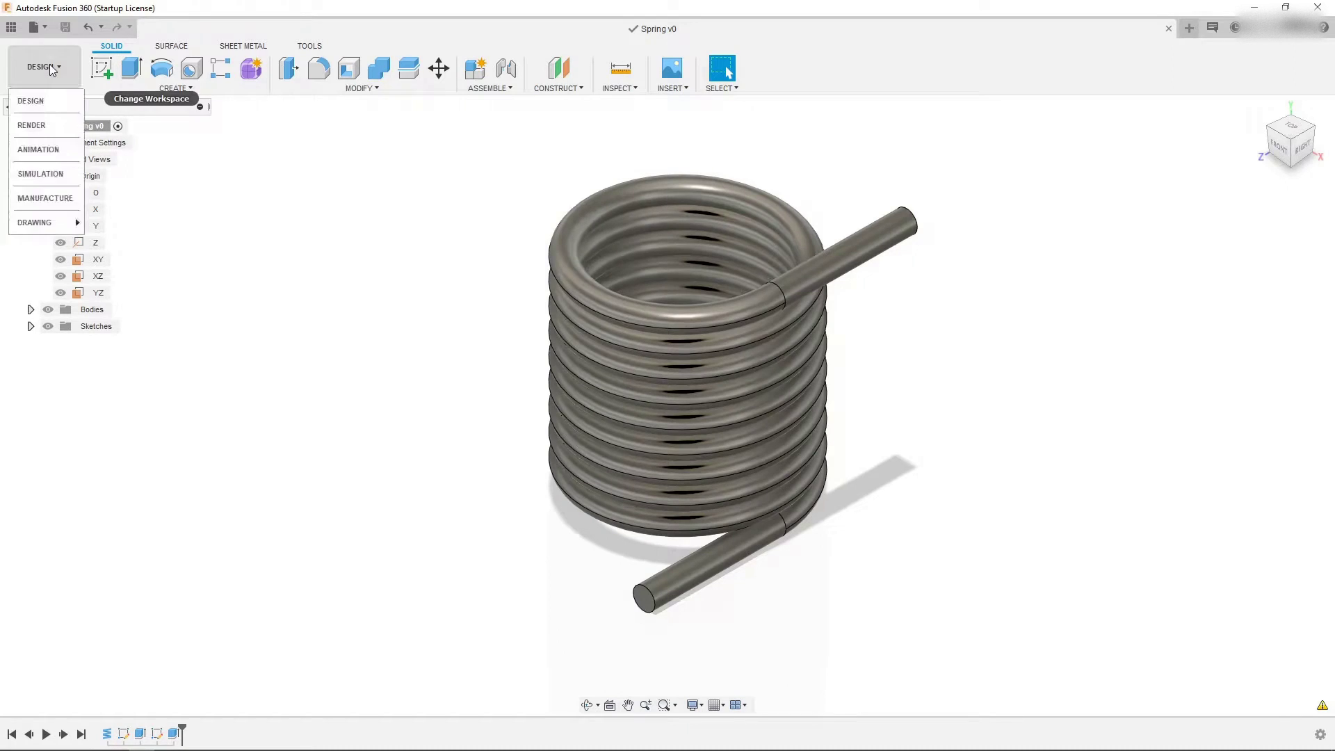
pyautogui.click(58, 174)
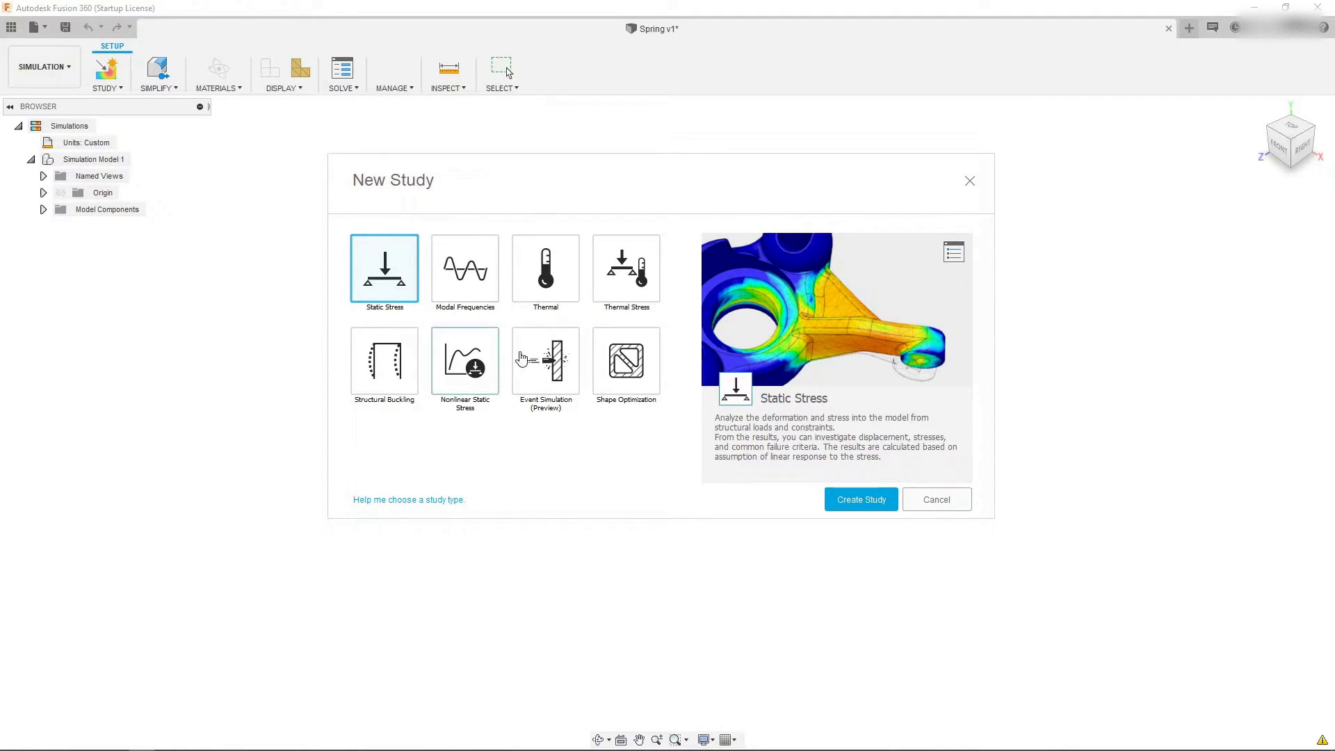
pyautogui.click(862, 499)
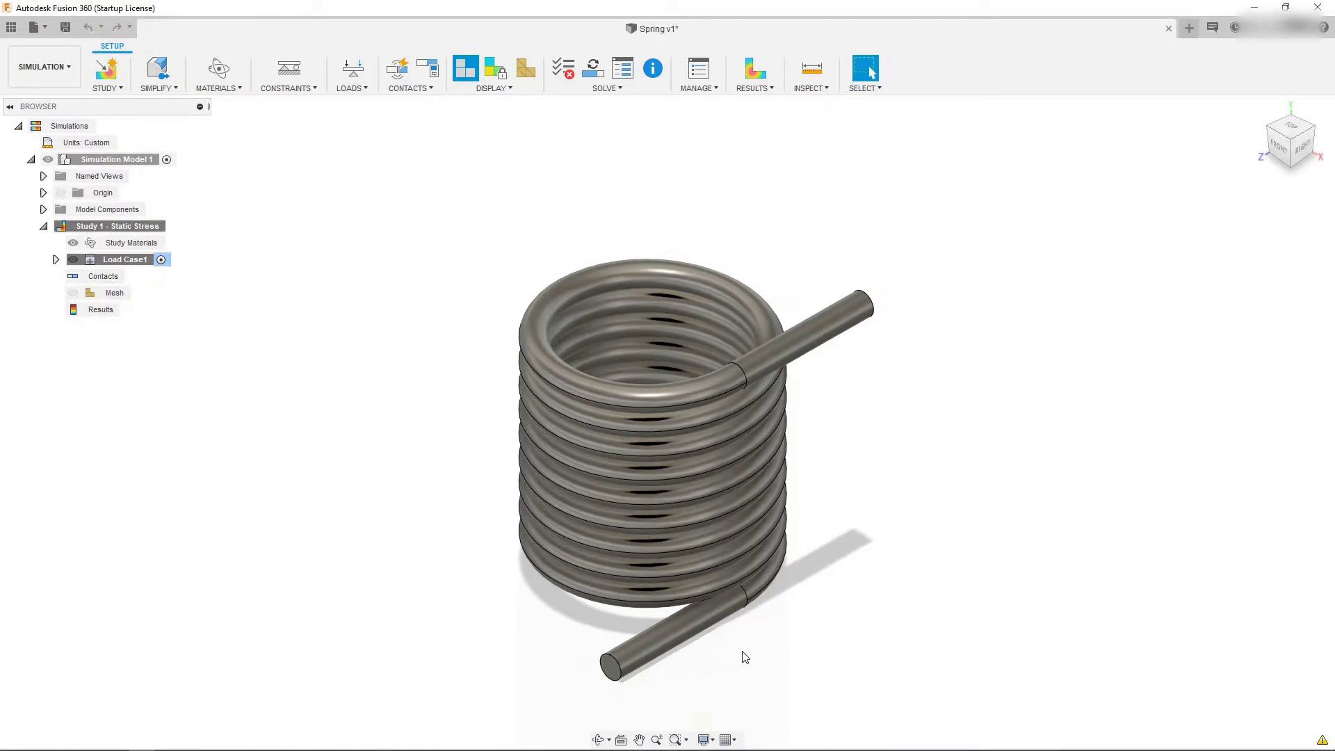
# Assign Steel - Stainless as the spring's study material, with Yield Strength as the safety factor basis.
pyautogui.scroll(2, 741, 674)
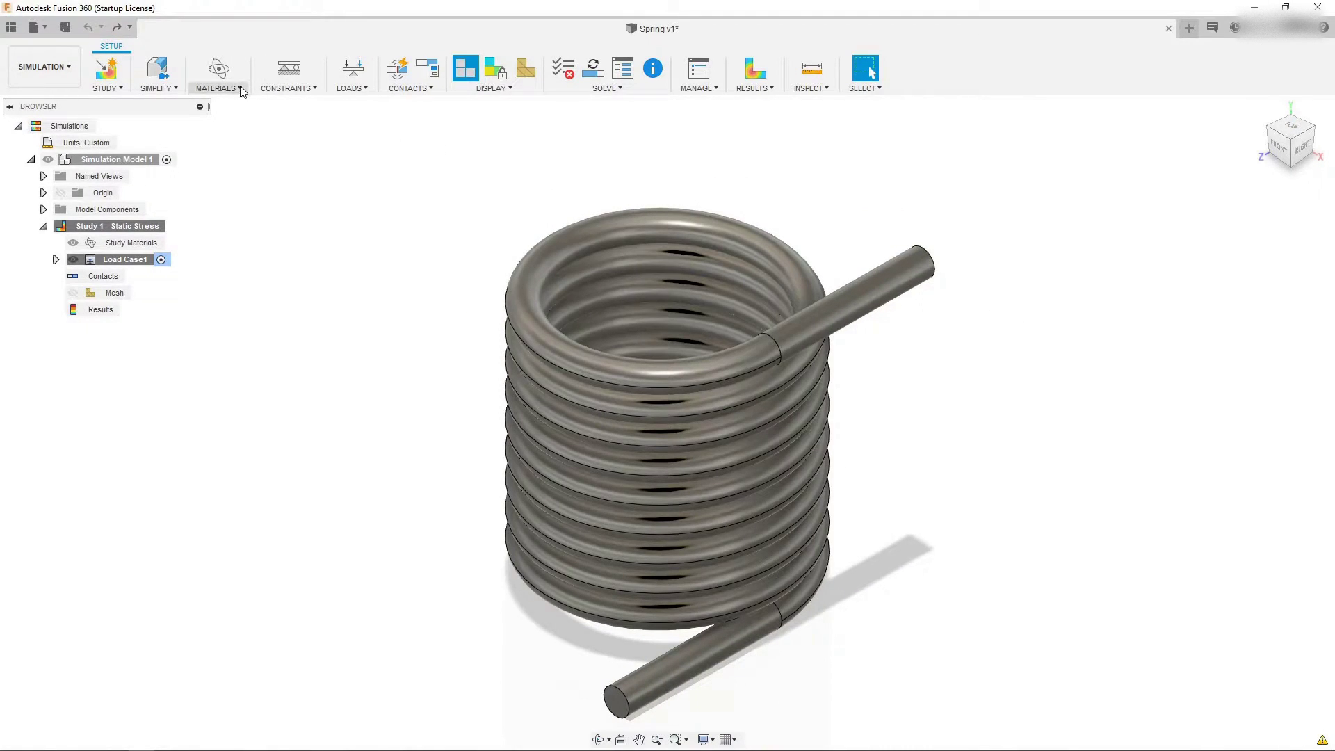
pyautogui.click(242, 91)
pyautogui.click(248, 105)
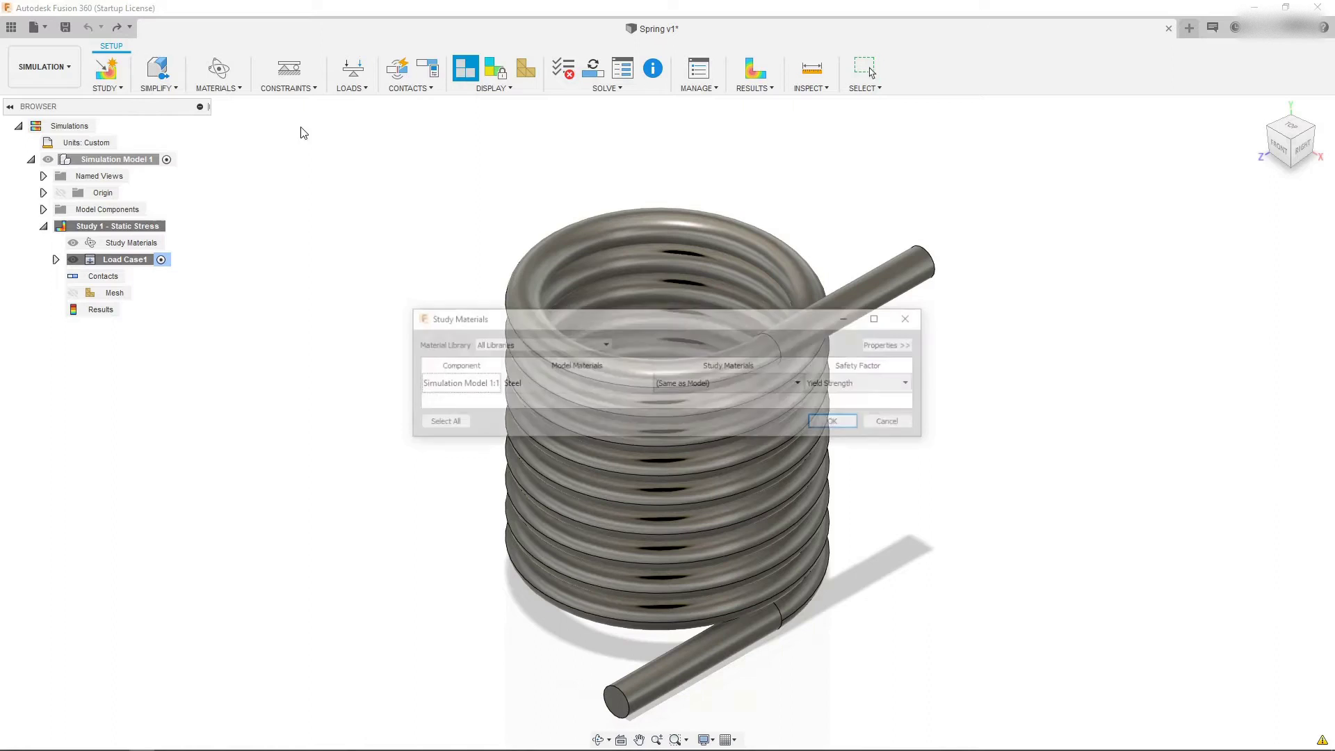
pyautogui.click(779, 384)
pyautogui.moveTo(802, 410); pyautogui.dragTo(809, 518)
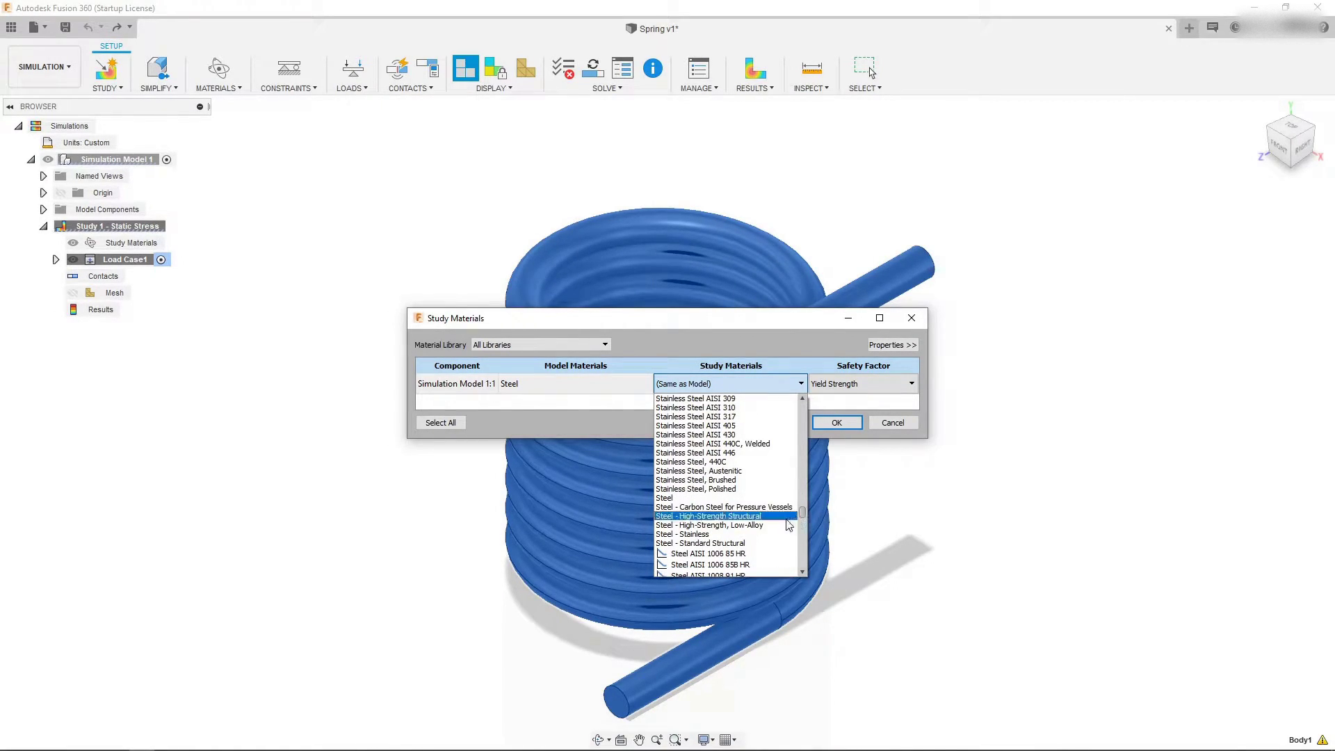
pyautogui.click(756, 540)
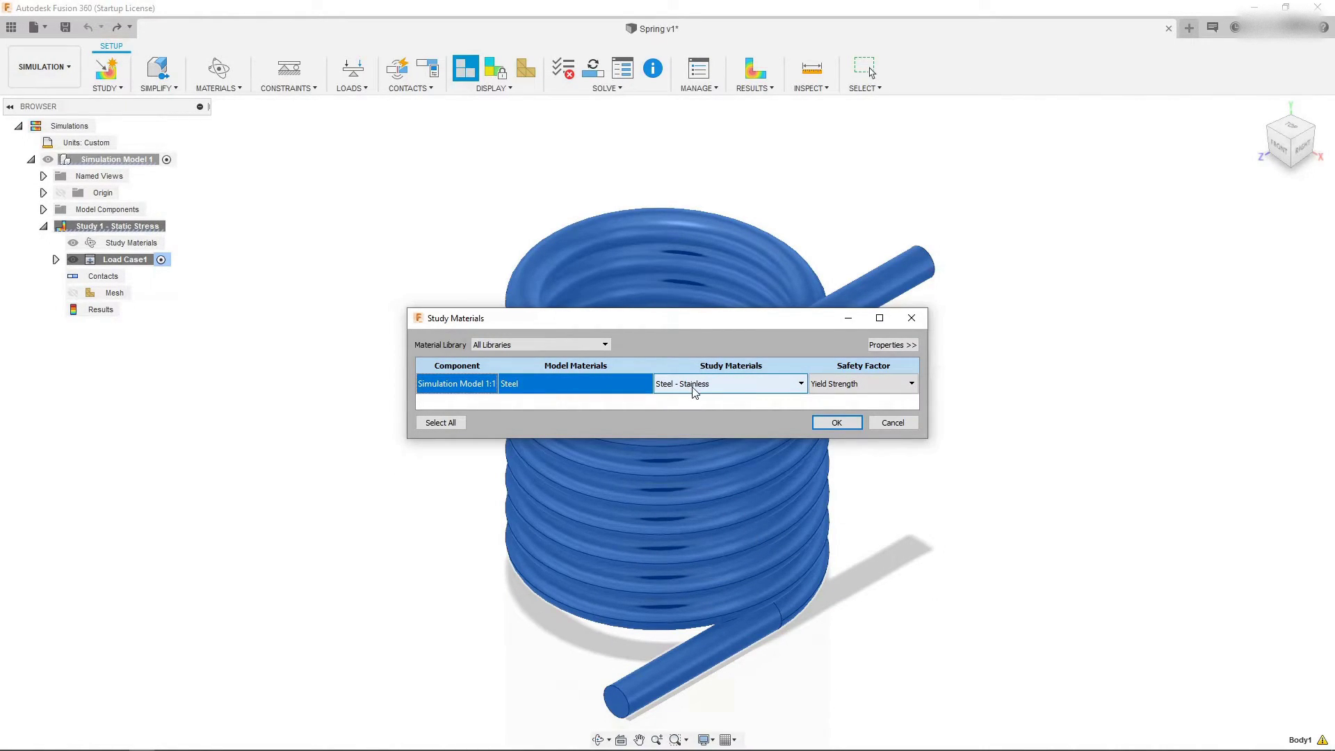
pyautogui.click(837, 423)
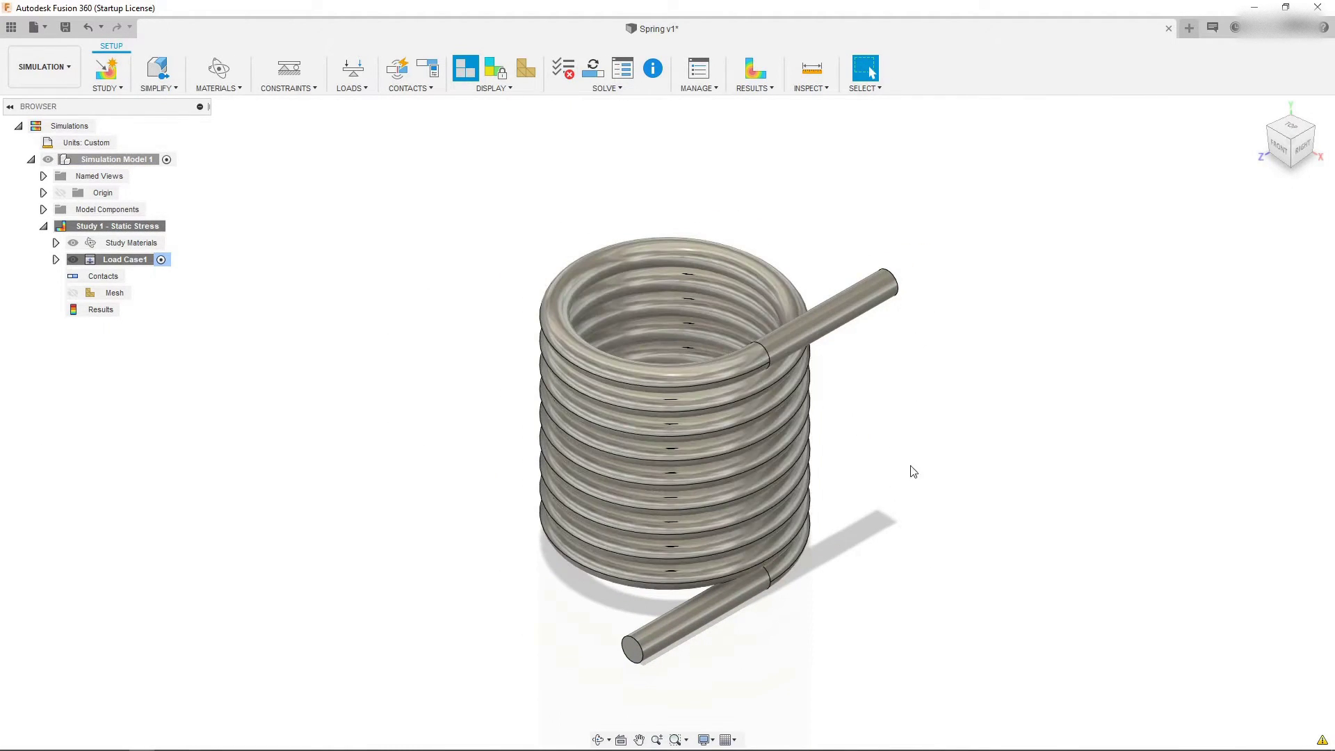
# Return to the Design workspace and sketch an origin-centred circle on the XZ plane, large enough to enclose the coil and both legs.
pyautogui.scroll(1, 921, 459)
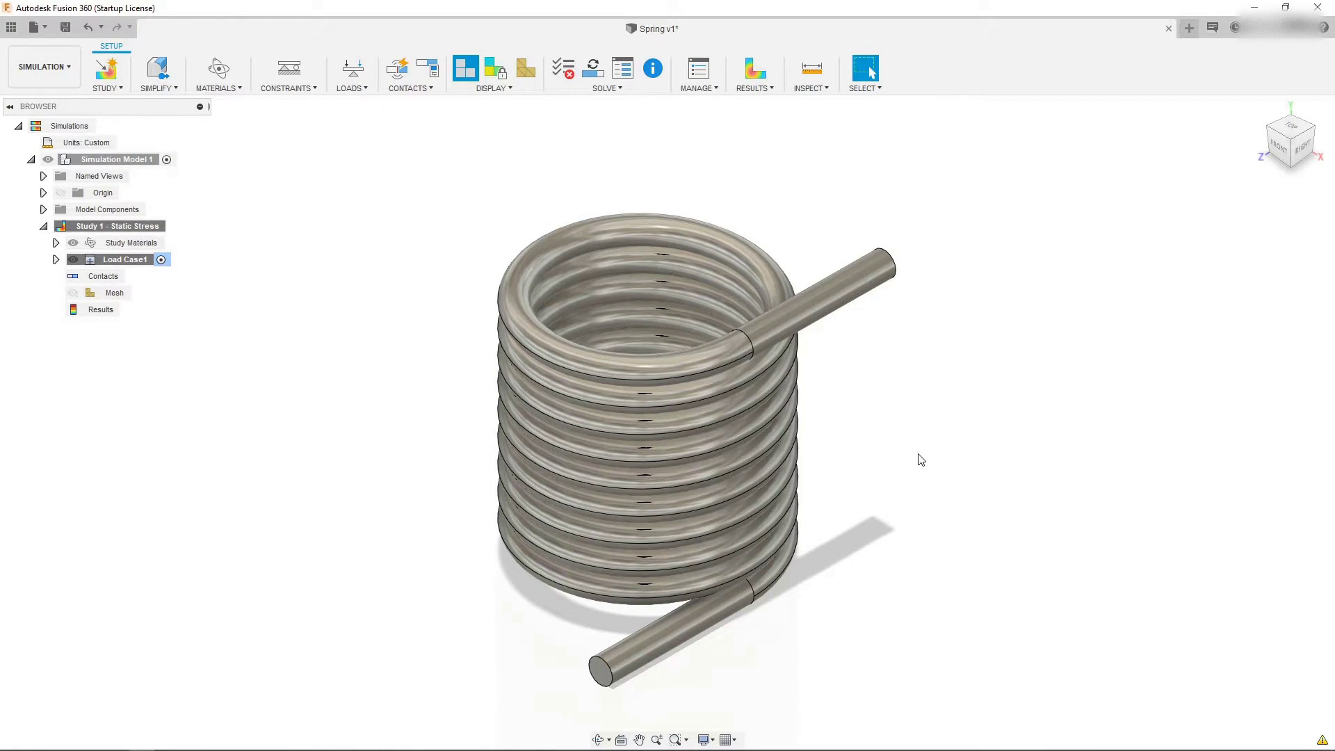
pyautogui.click(61, 86)
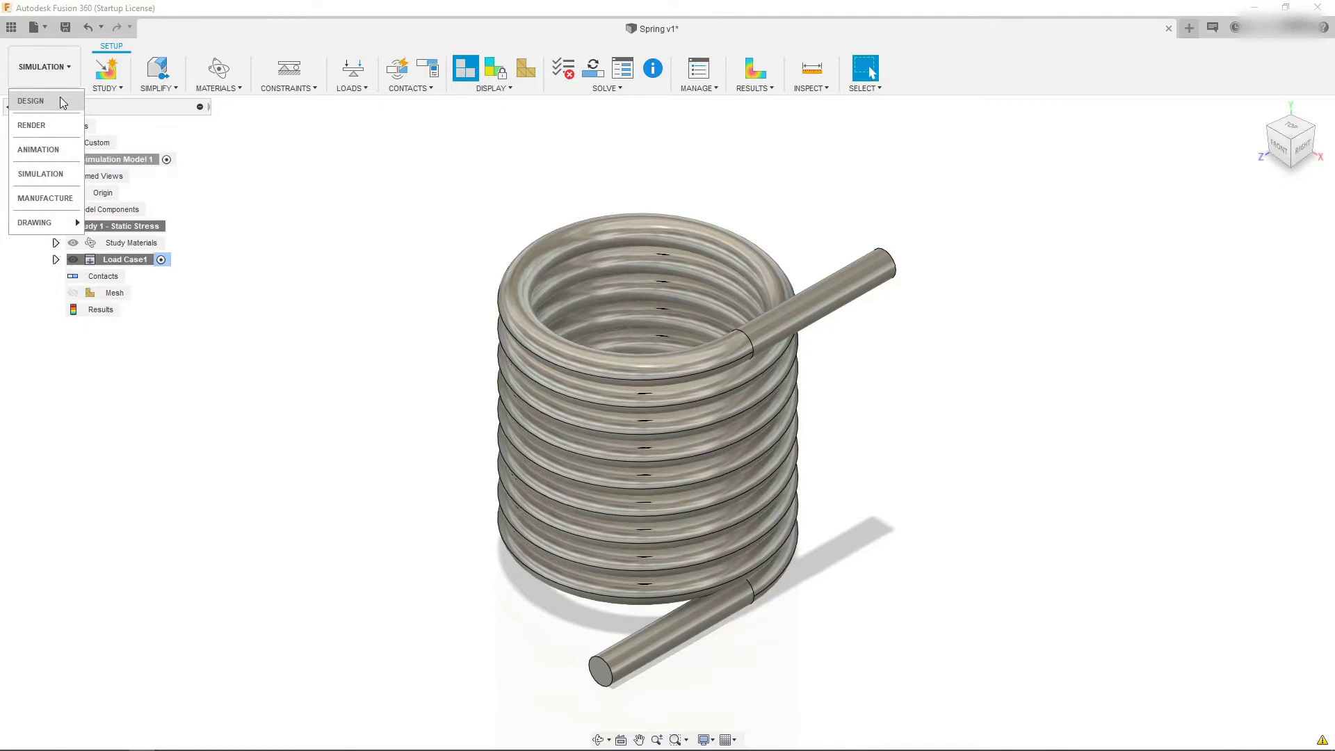
pyautogui.click(63, 98)
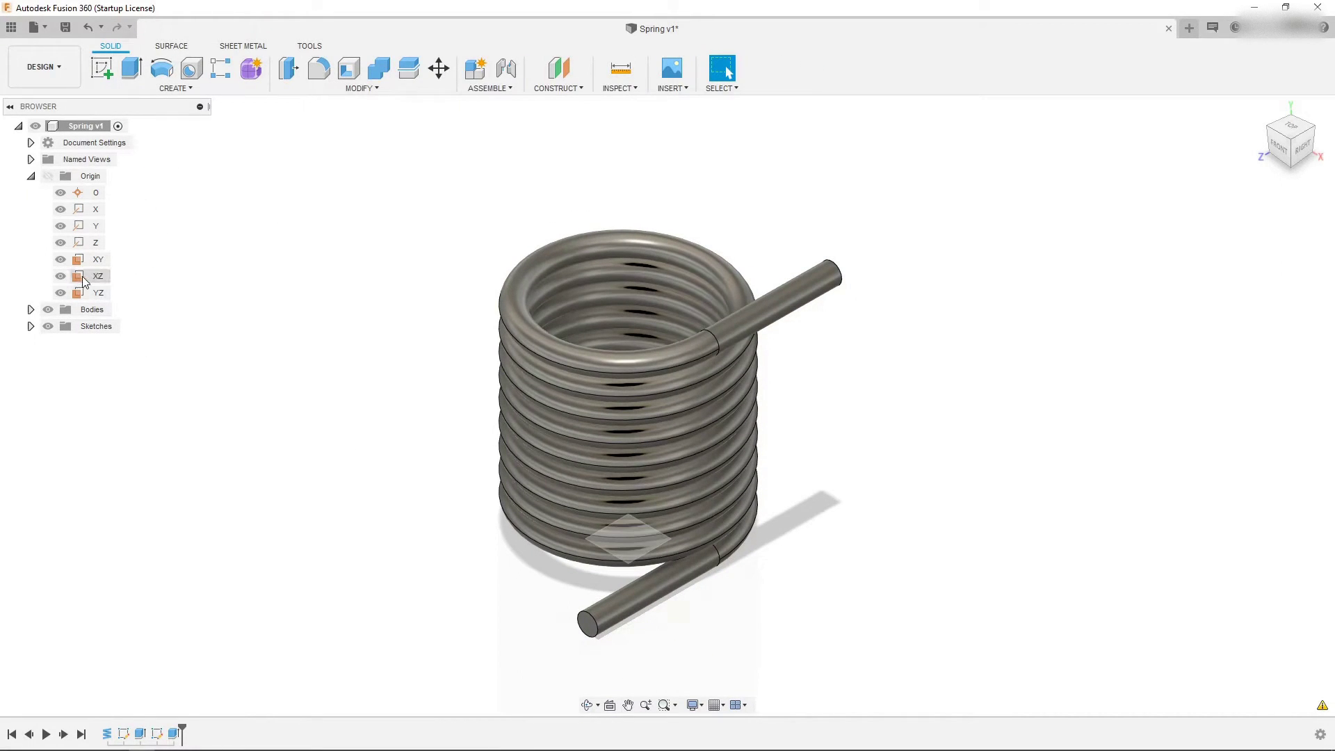
pyautogui.click(98, 276)
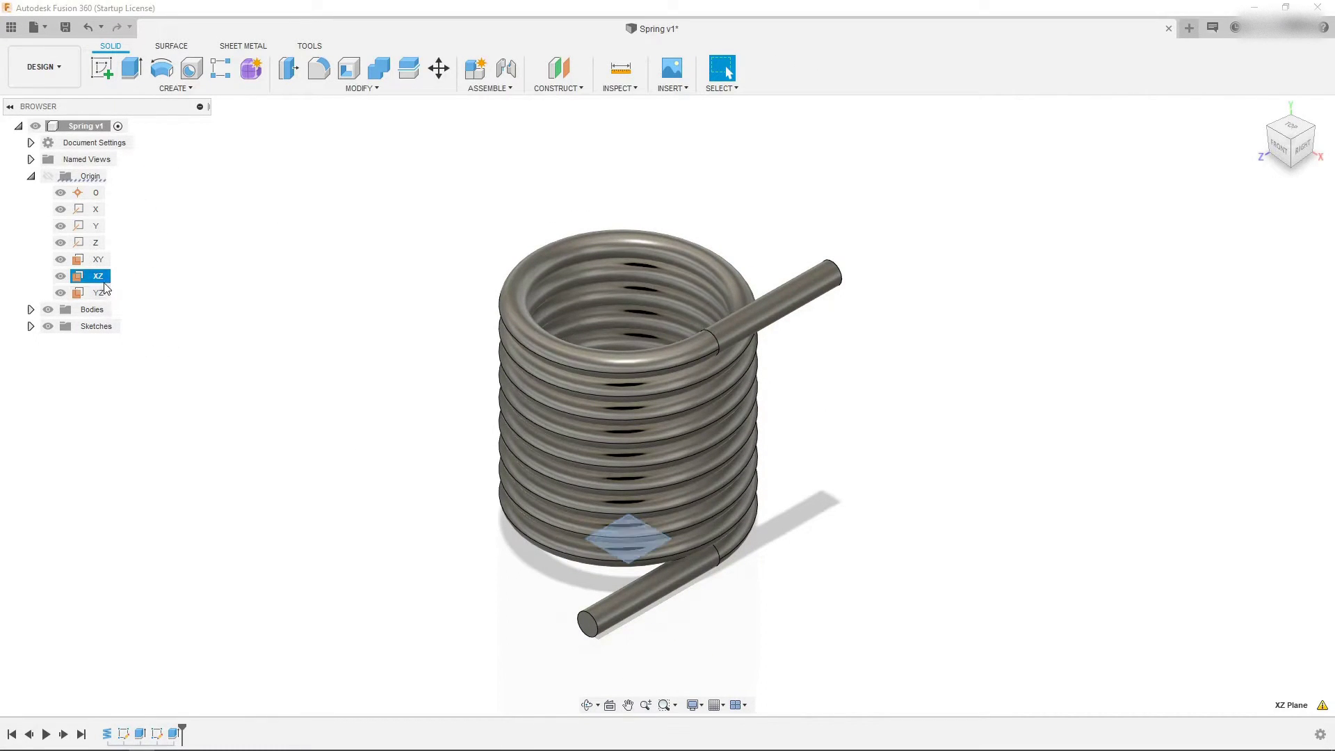
pyautogui.click(99, 72)
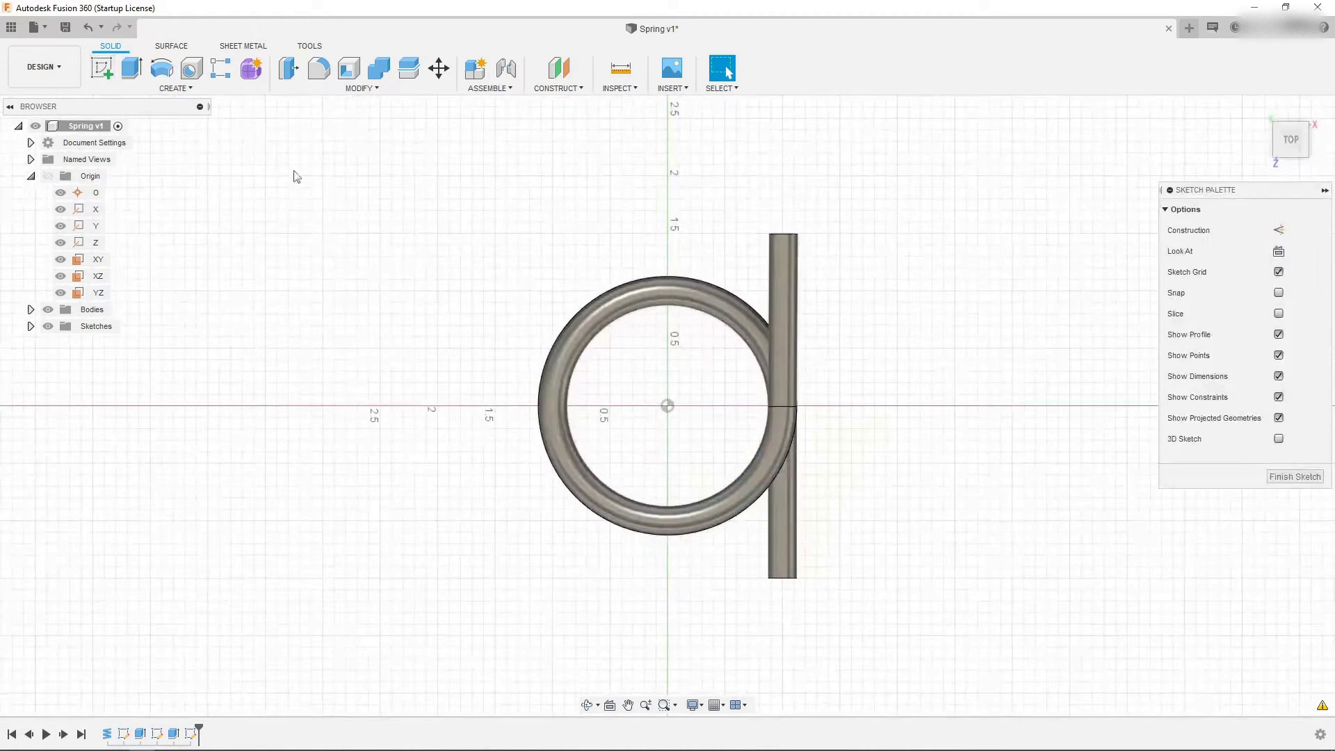
pyautogui.press('c')
pyautogui.click(667, 405)
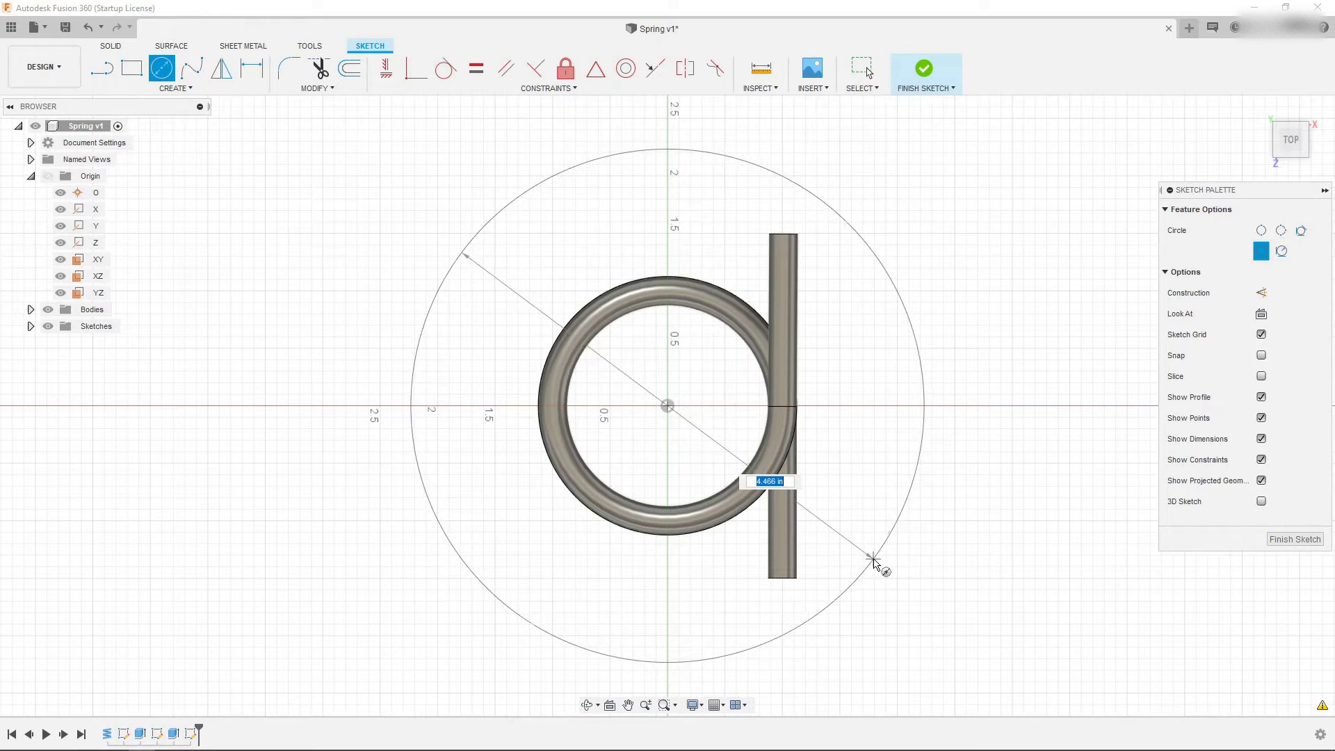
pyautogui.click(869, 553)
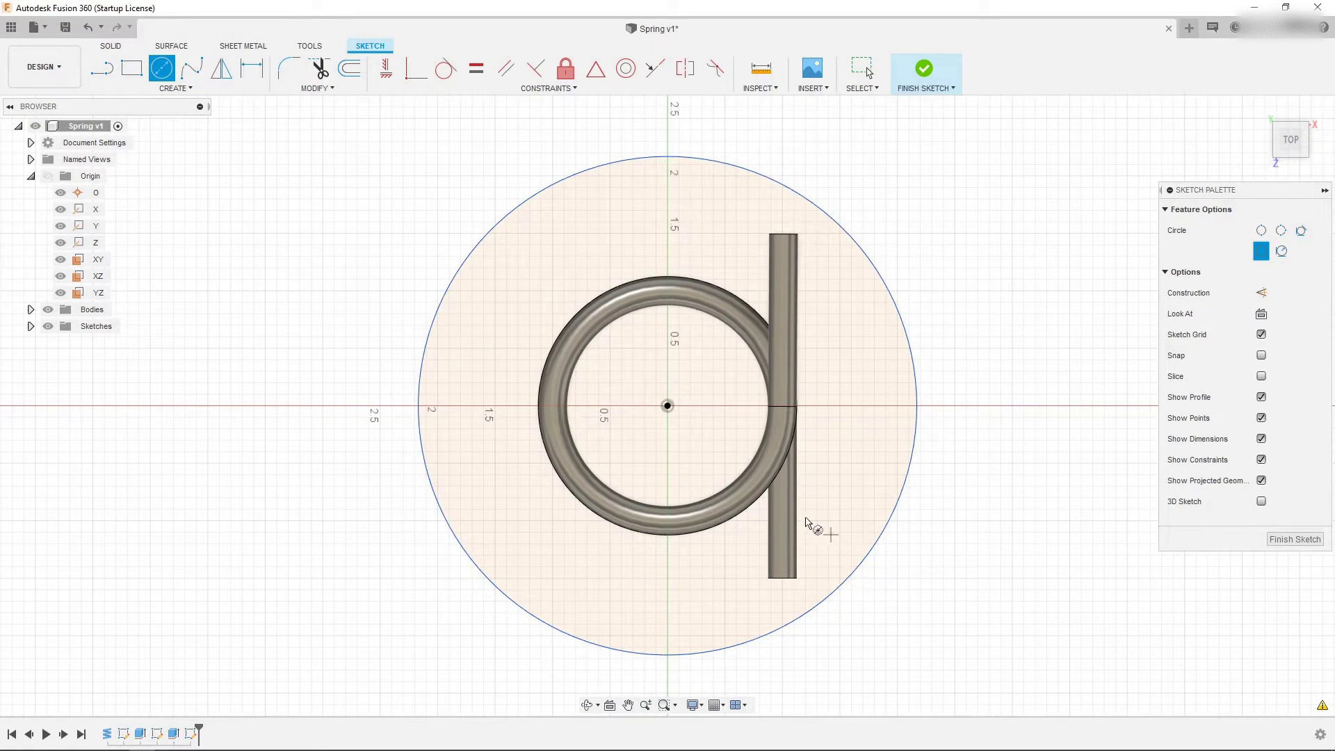
pyautogui.click(925, 70)
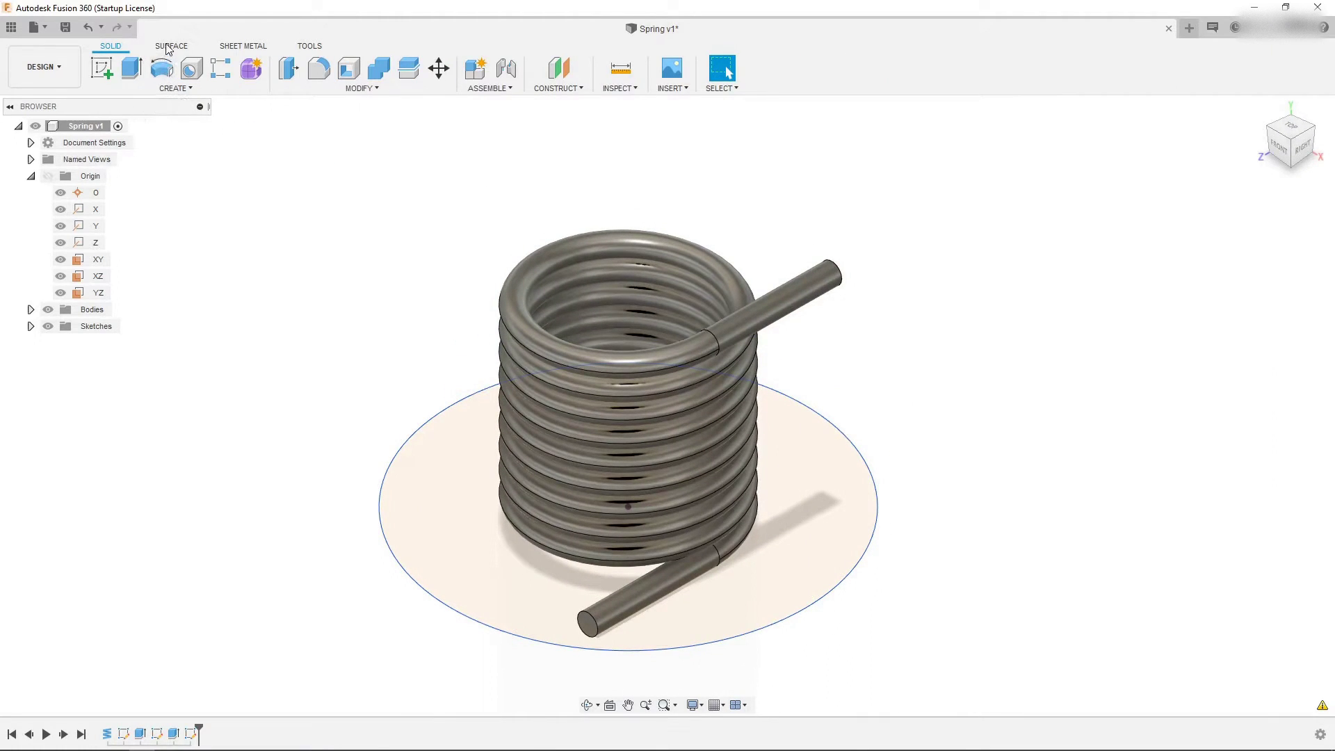
# Extrude the large circle around the coil upward as a surface about 0.28 in high, as a new body.
pyautogui.click(171, 46)
pyautogui.click(161, 67)
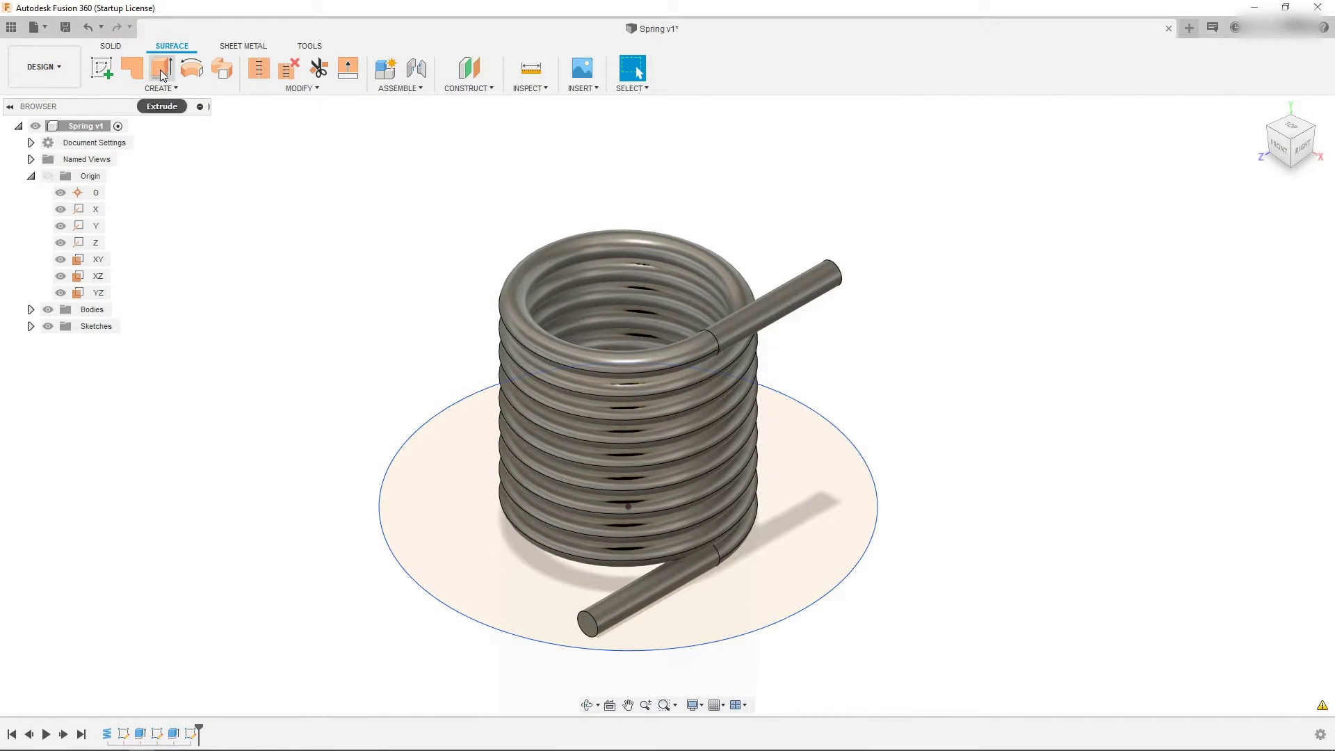
pyautogui.moveTo(450, 394); pyautogui.dragTo(451, 366)
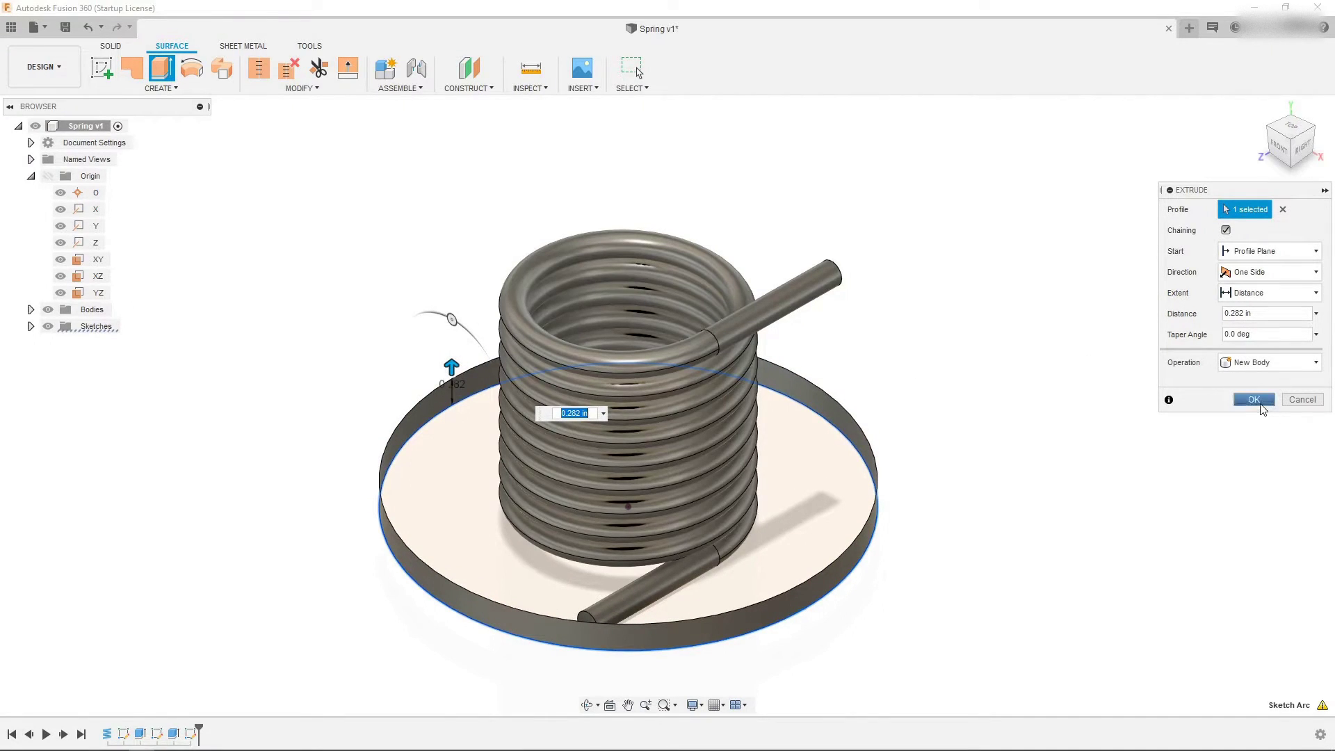
pyautogui.click(1260, 405)
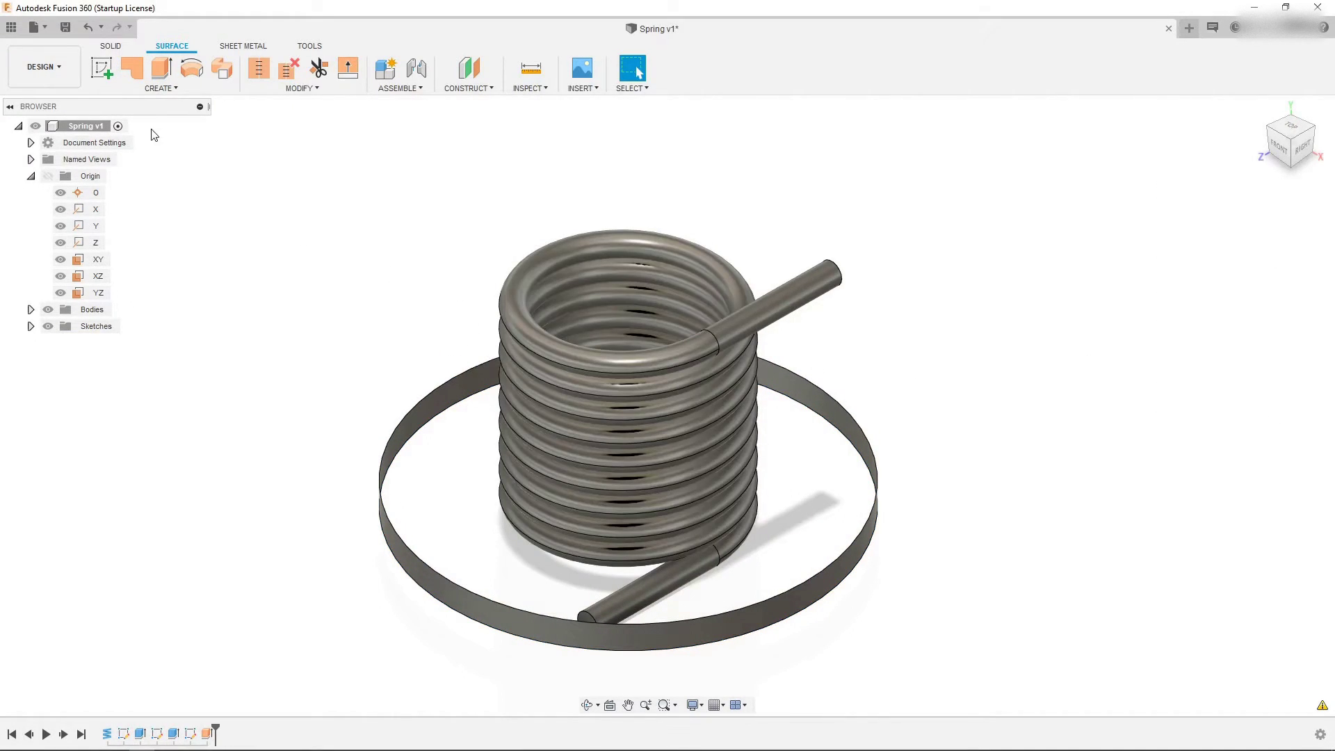
# Return to the Simulation workspace and apply a Fixed structural constraint to the lower leg's cylindrical face and end face.
pyautogui.click(43, 67)
pyautogui.click(53, 173)
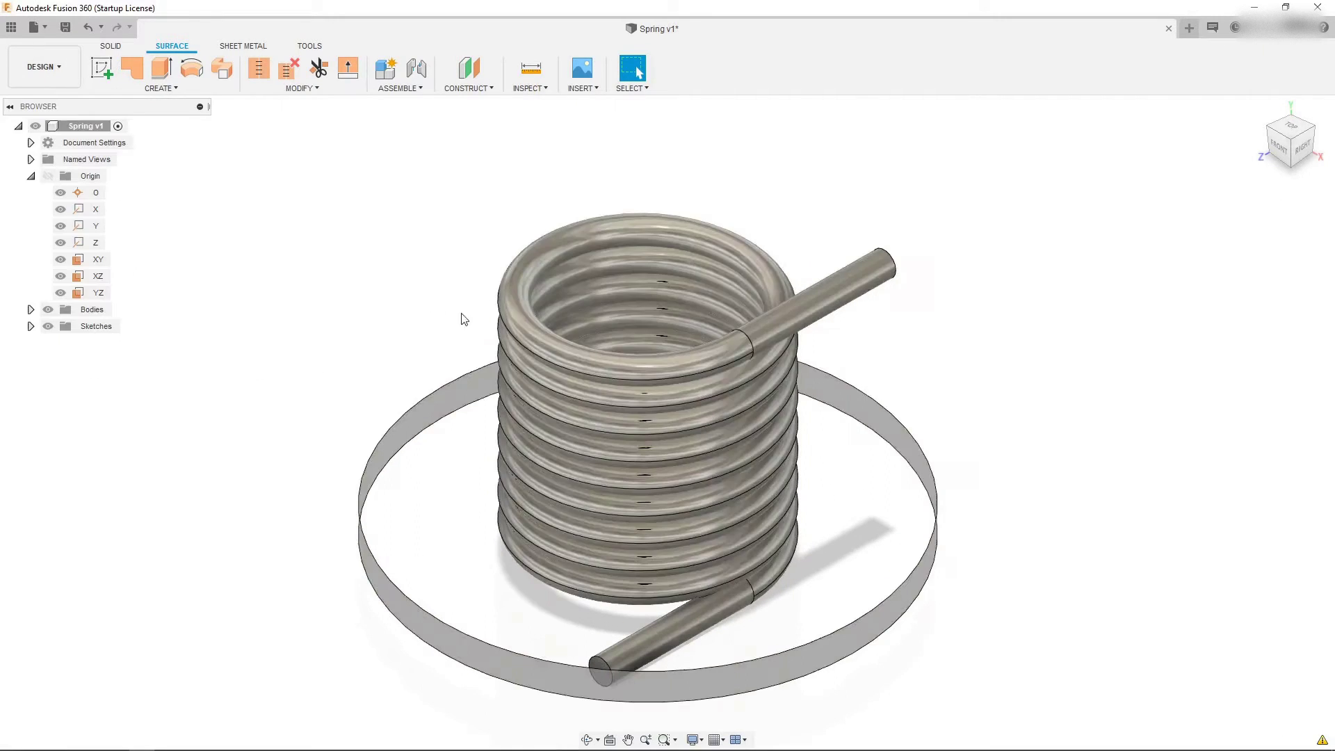
pyautogui.scroll(1, 458, 339)
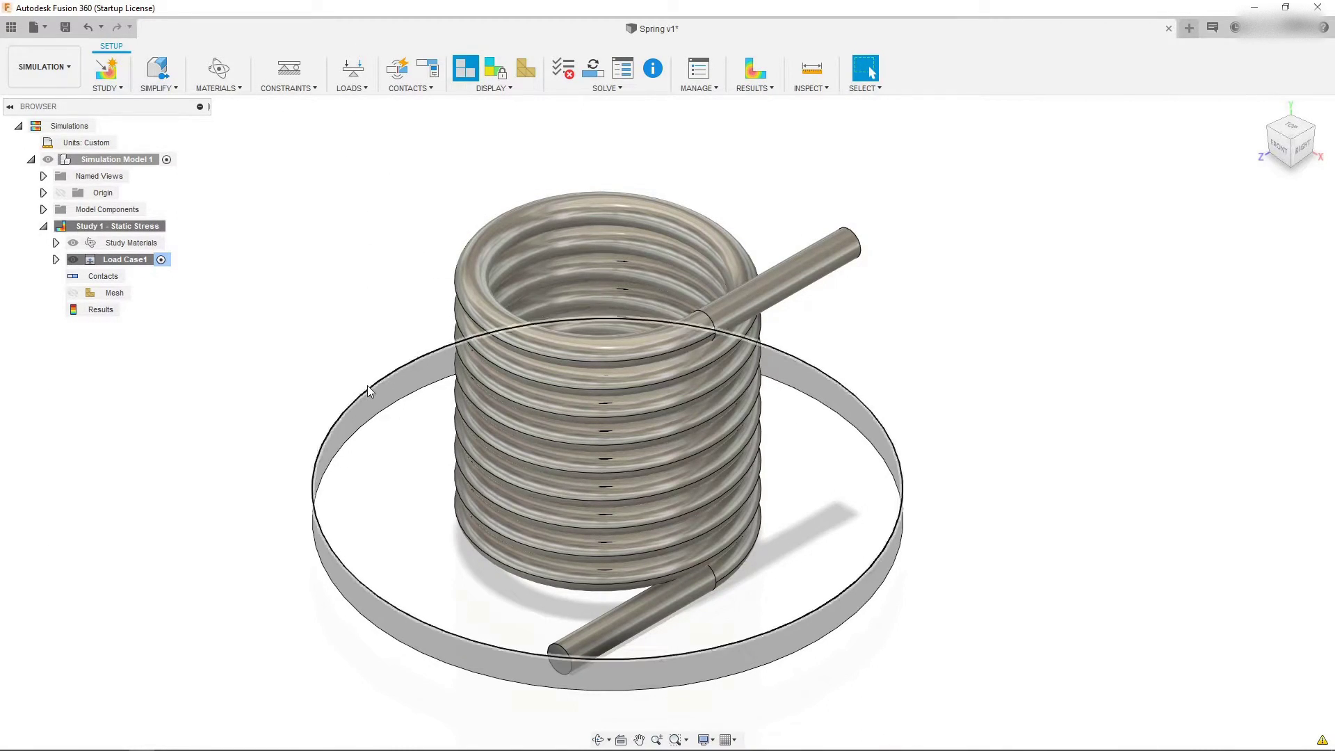
pyautogui.click(311, 89)
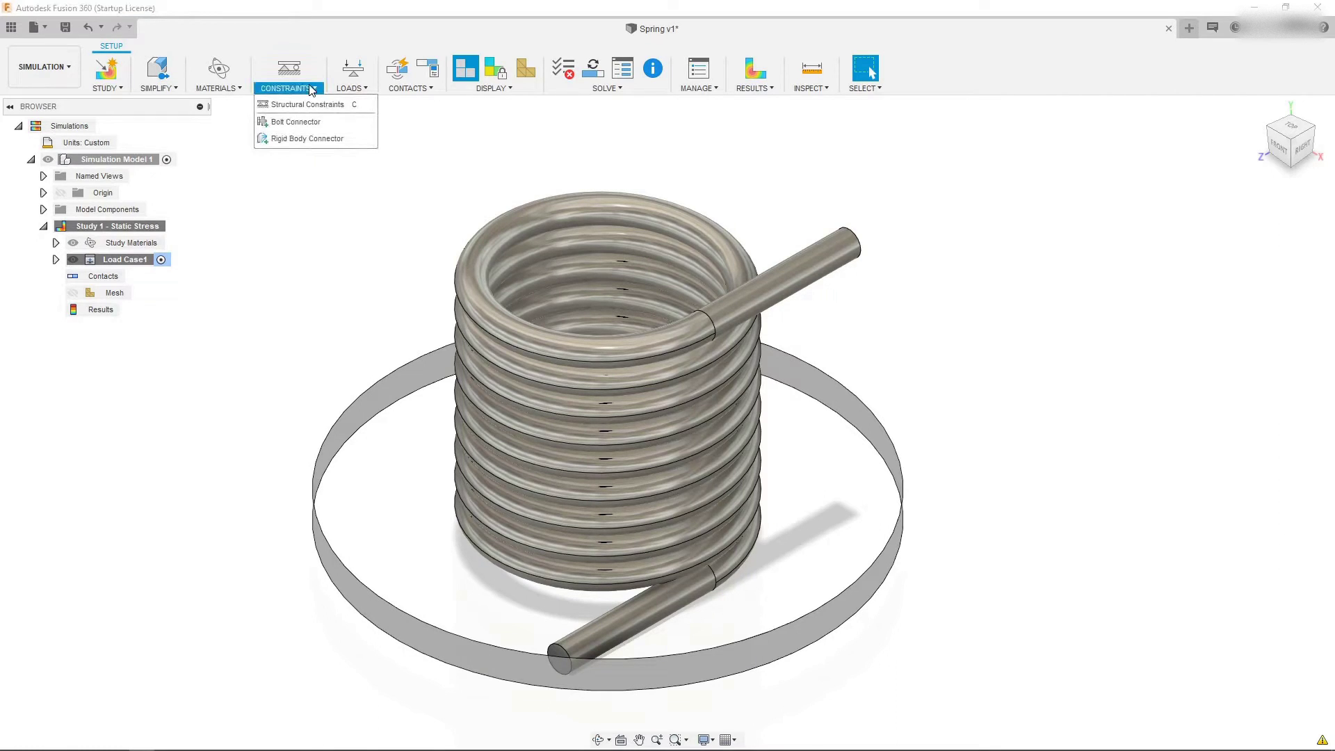
pyautogui.click(308, 105)
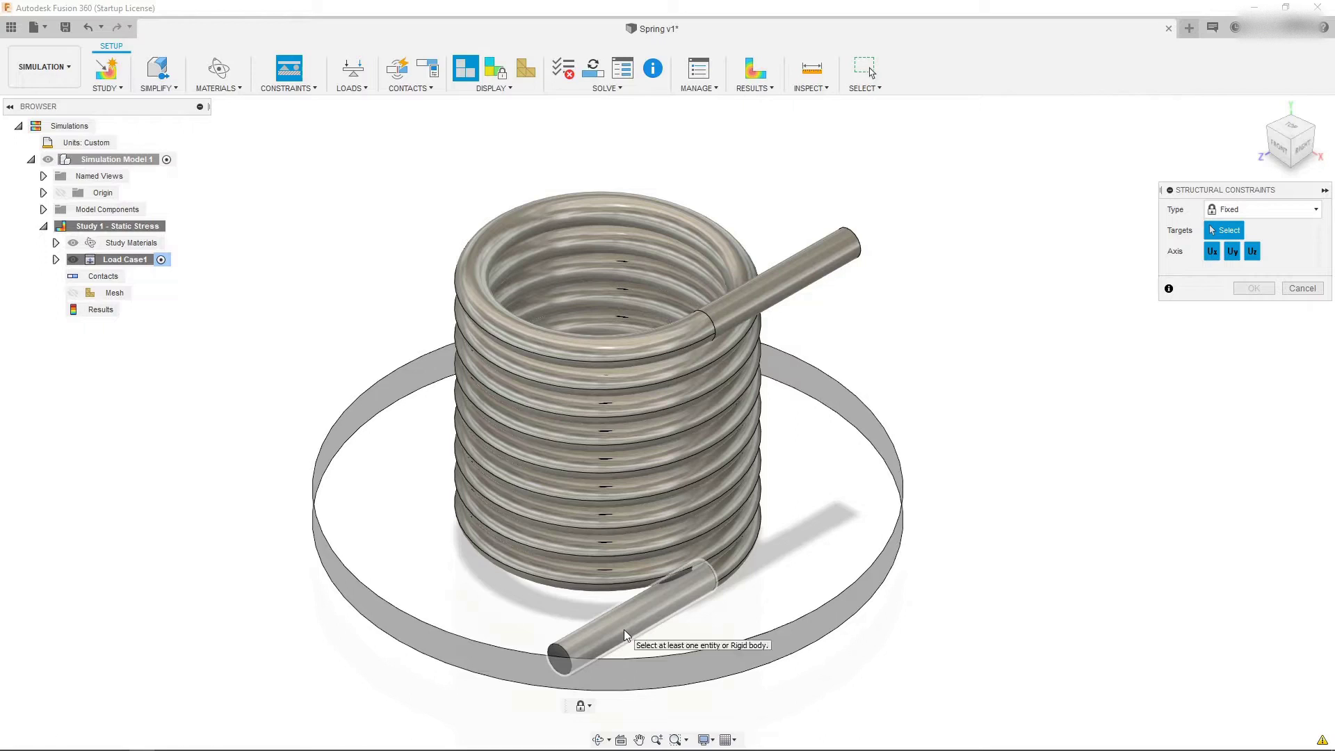
pyautogui.click(613, 636)
pyautogui.click(562, 659)
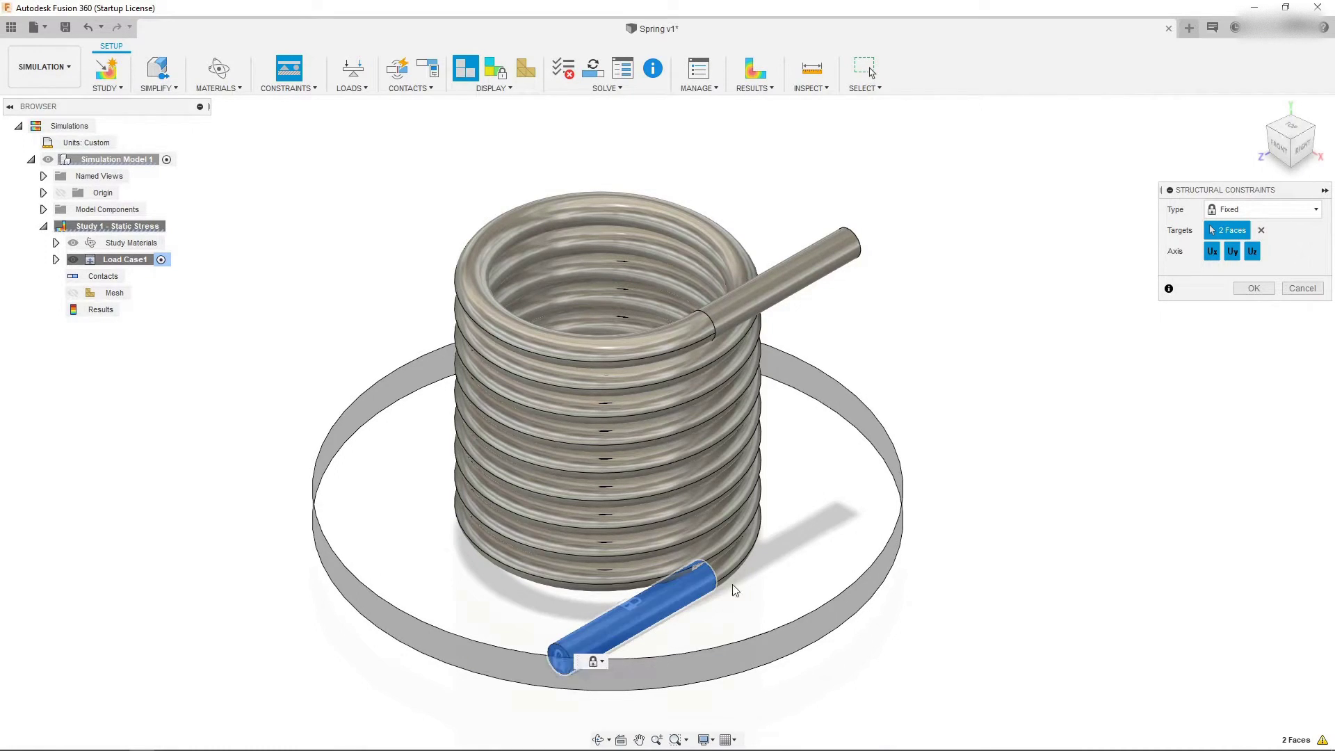
pyautogui.click(1261, 287)
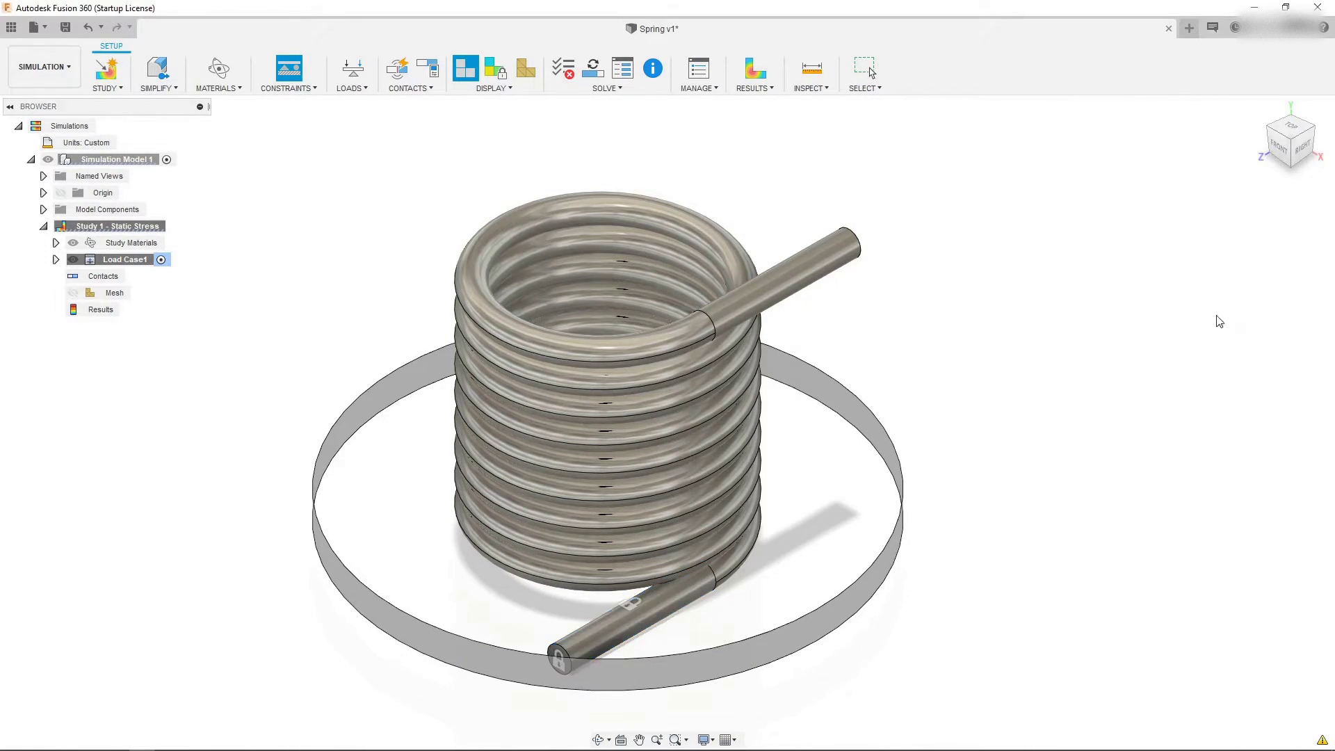
# Start an Angular Global Load with the surface ring's cylindrical face as its location and direction reference, and flip its direction.
pyautogui.scroll(-1, 782, 541)
pyautogui.scroll(1, 691, 592)
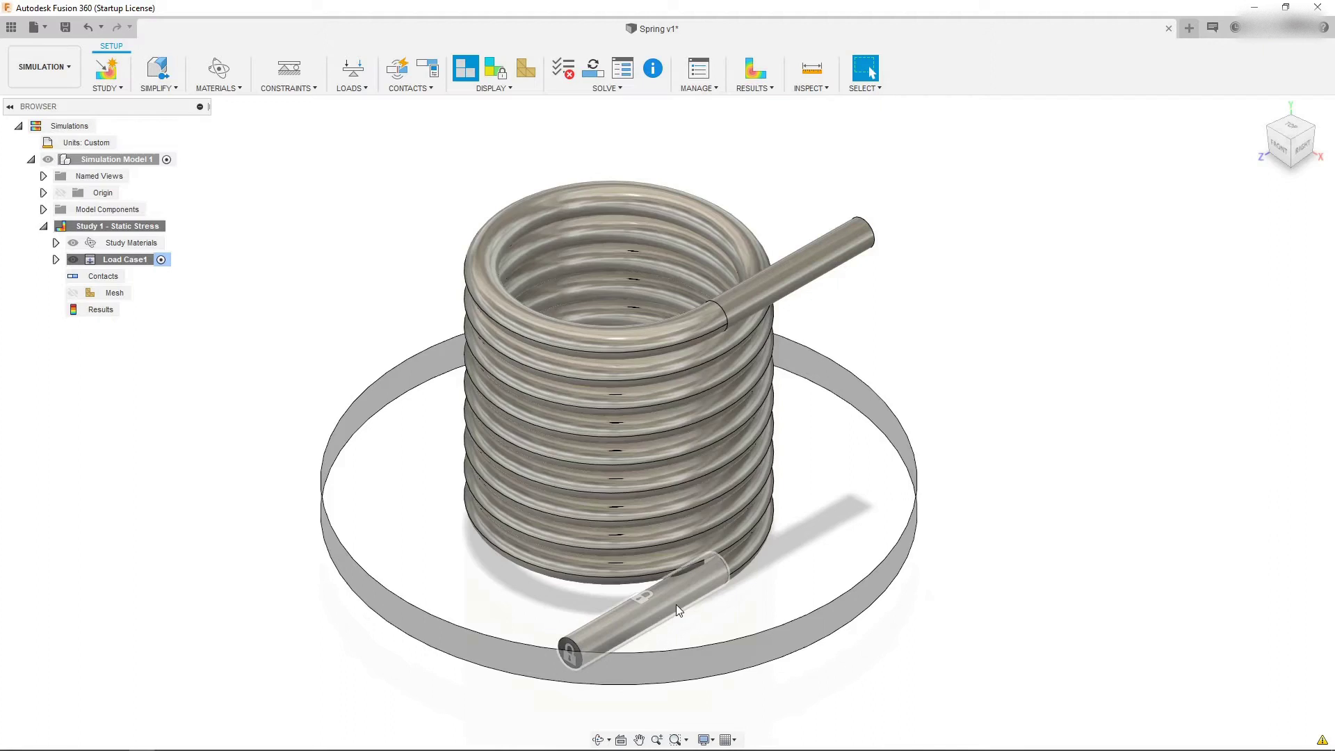
pyautogui.click(352, 89)
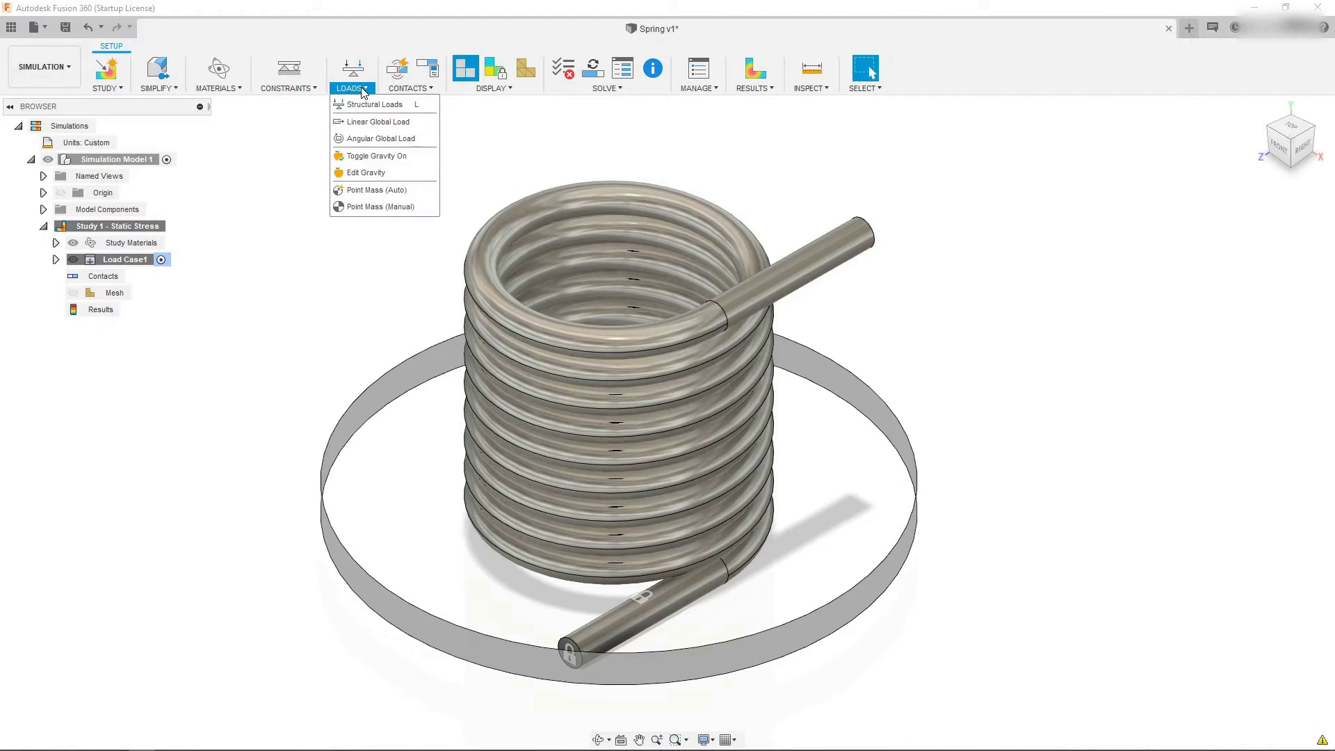
pyautogui.click(369, 144)
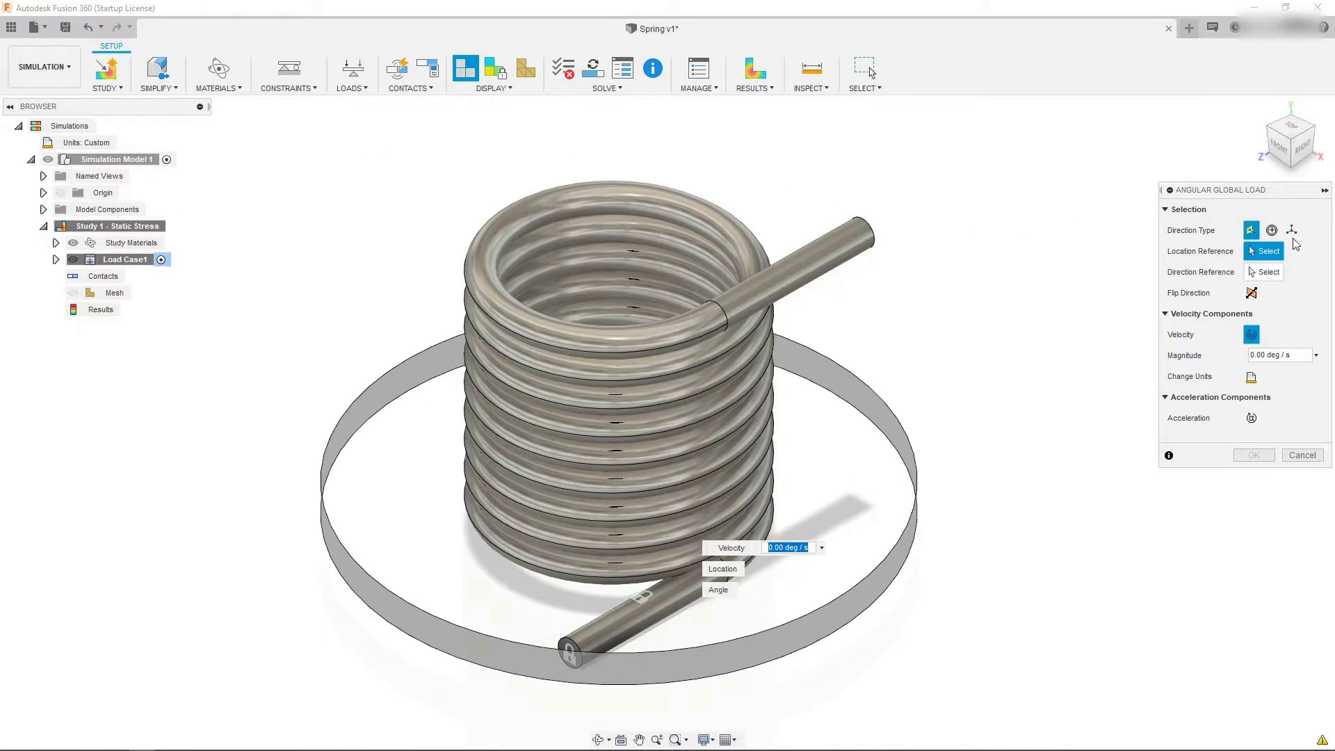
pyautogui.click(1274, 234)
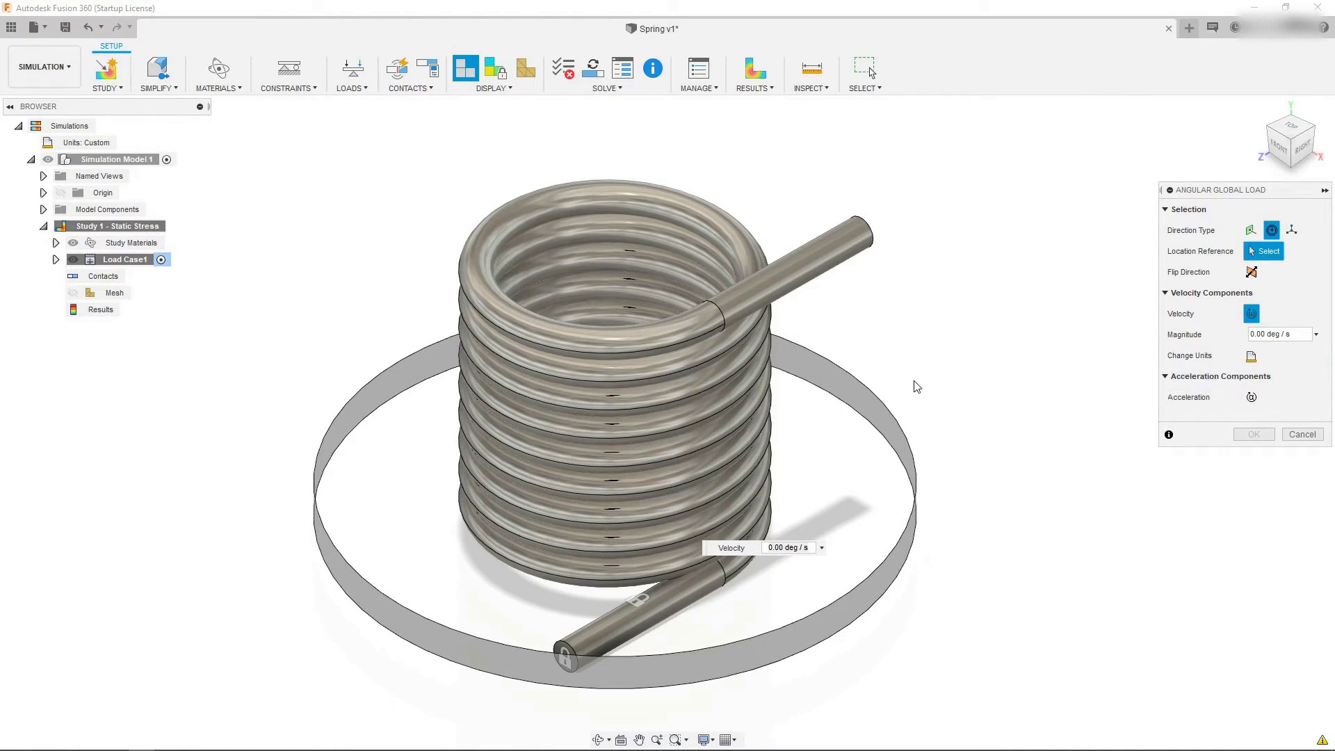
pyautogui.scroll(-1, 886, 402)
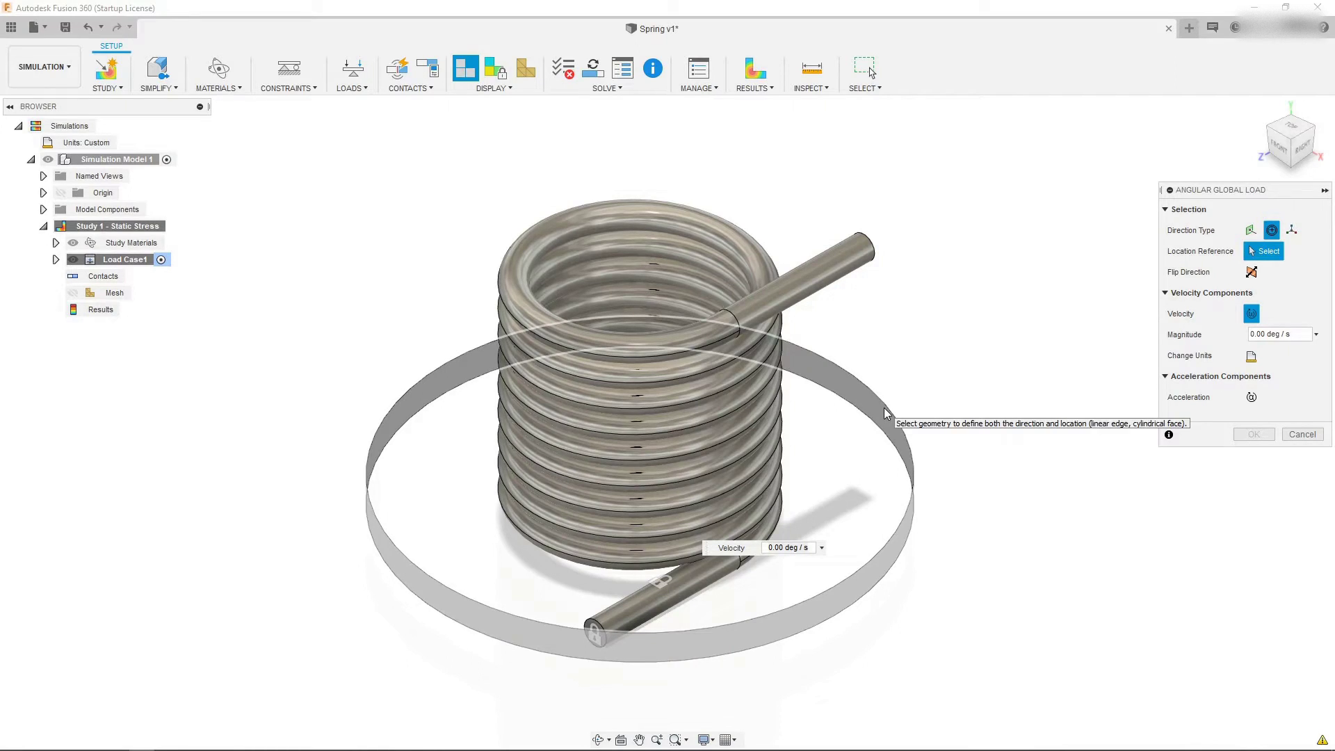
pyautogui.click(883, 407)
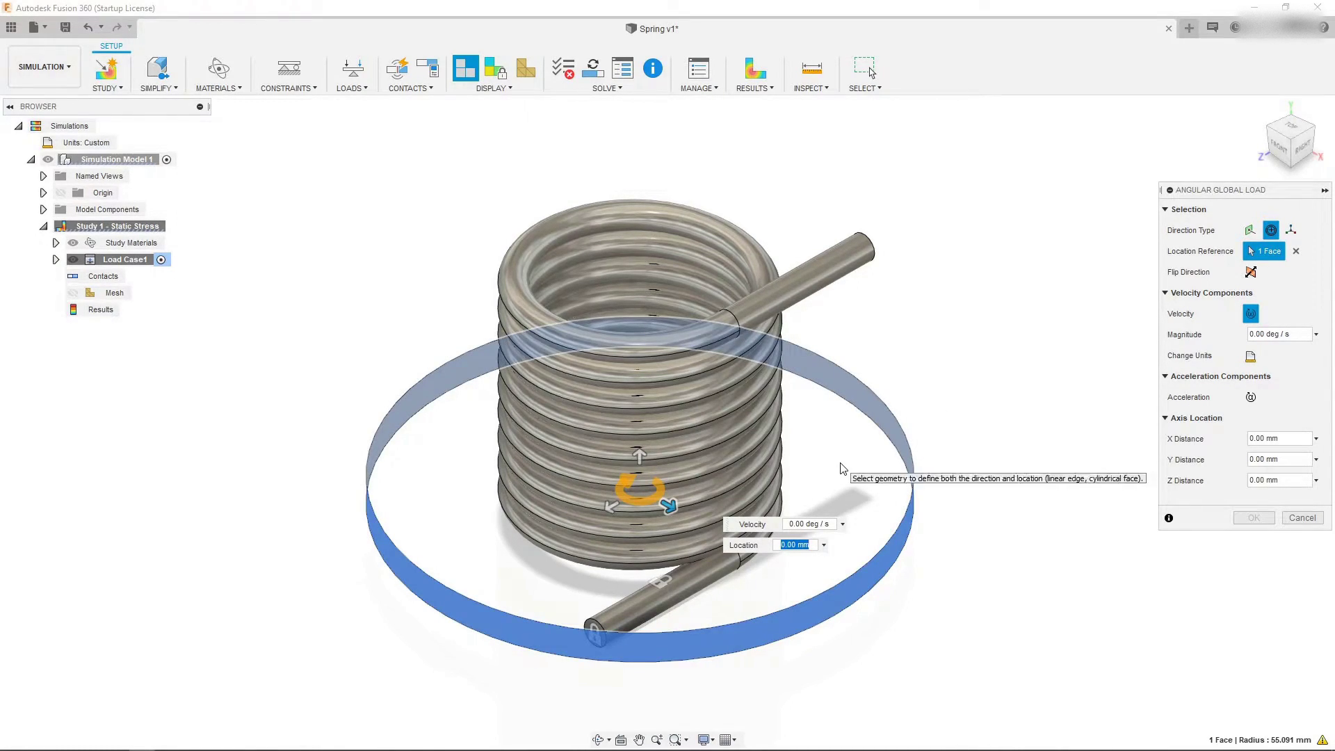
pyautogui.click(1254, 273)
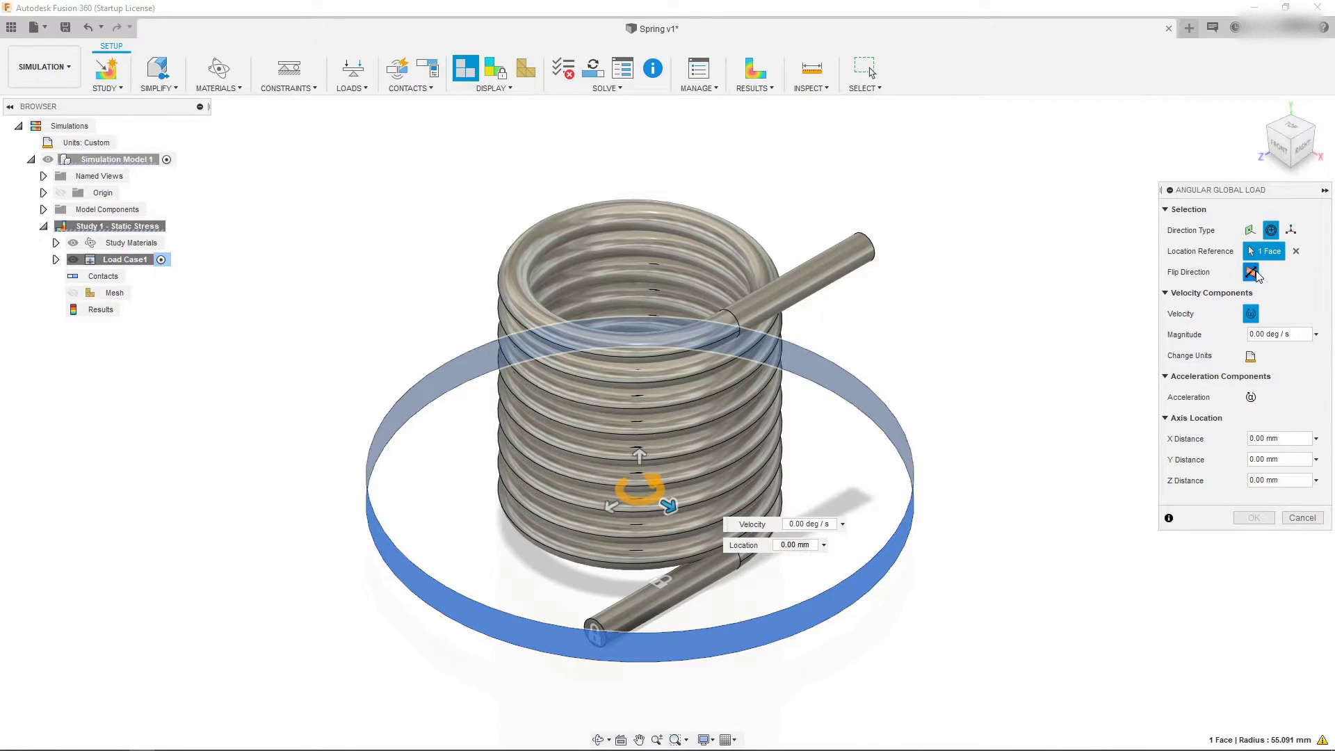
# Set the angular load's velocity to 100 deg/s and enable an acceleration component of 100 deg/s^2.
pyautogui.click(1273, 131)
pyautogui.click(1300, 137)
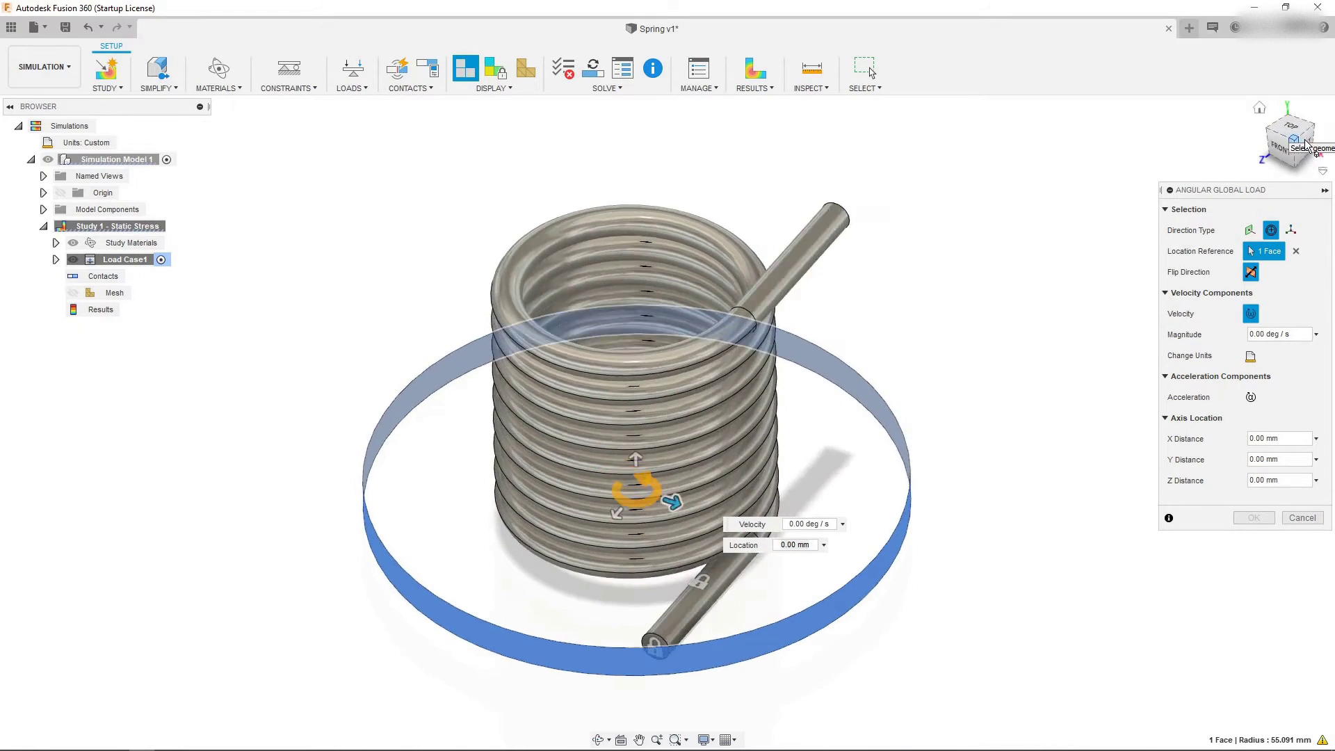
pyautogui.scroll(1, 824, 472)
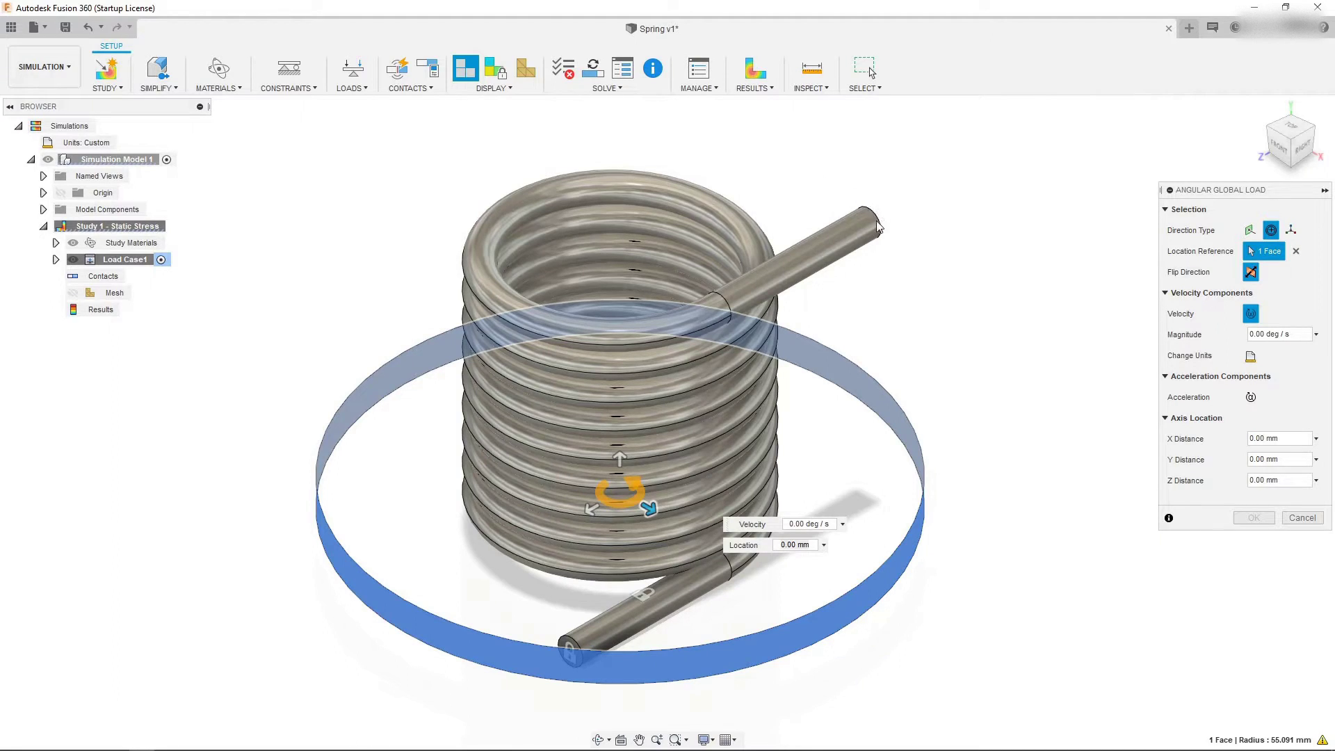
pyautogui.scroll(-1, 874, 346)
pyautogui.scroll(1, 874, 345)
pyautogui.click(1253, 334)
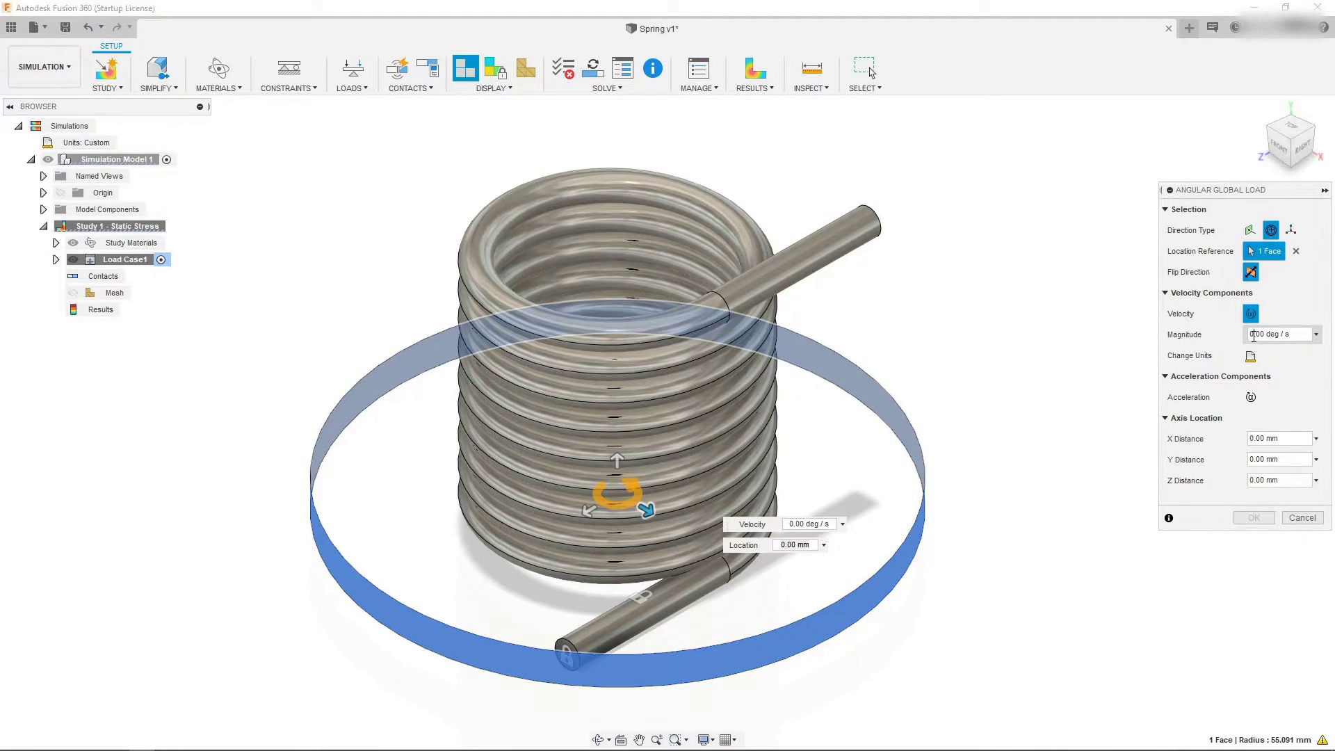
pyautogui.write('10')
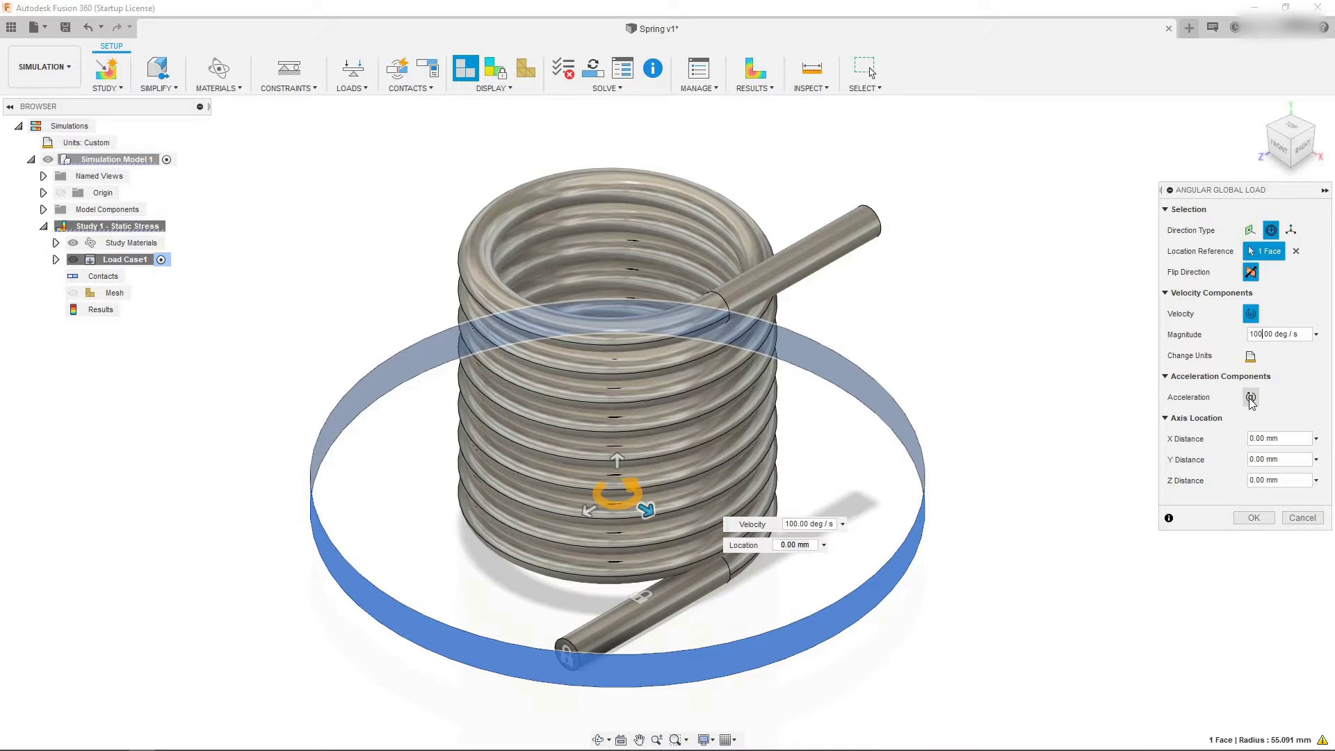
pyautogui.click(1251, 398)
pyautogui.click(1252, 416)
pyautogui.write('100')
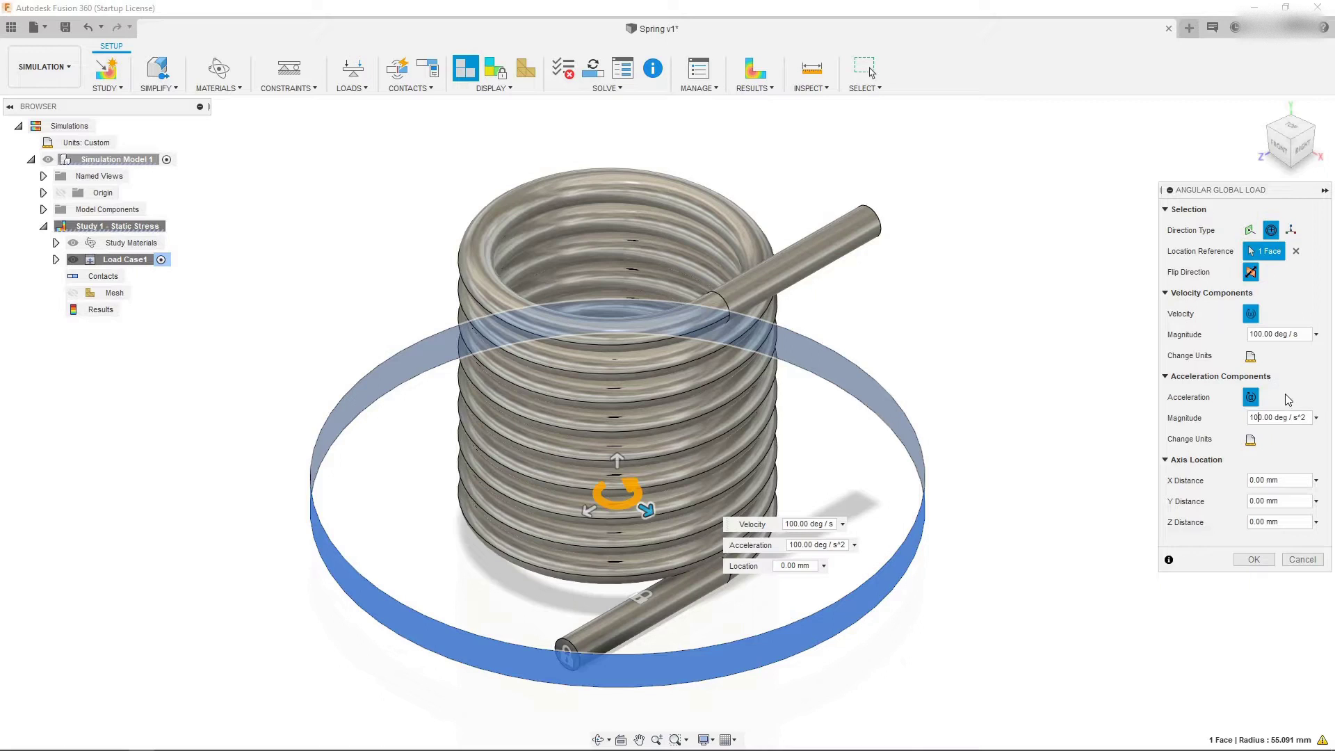
# Raise the angular load's axis location to a Z distance of about 53.57 mm, level with the upper leg, and apply the load.
pyautogui.click(1302, 149)
pyautogui.moveTo(650, 483); pyautogui.dragTo(790, 187)
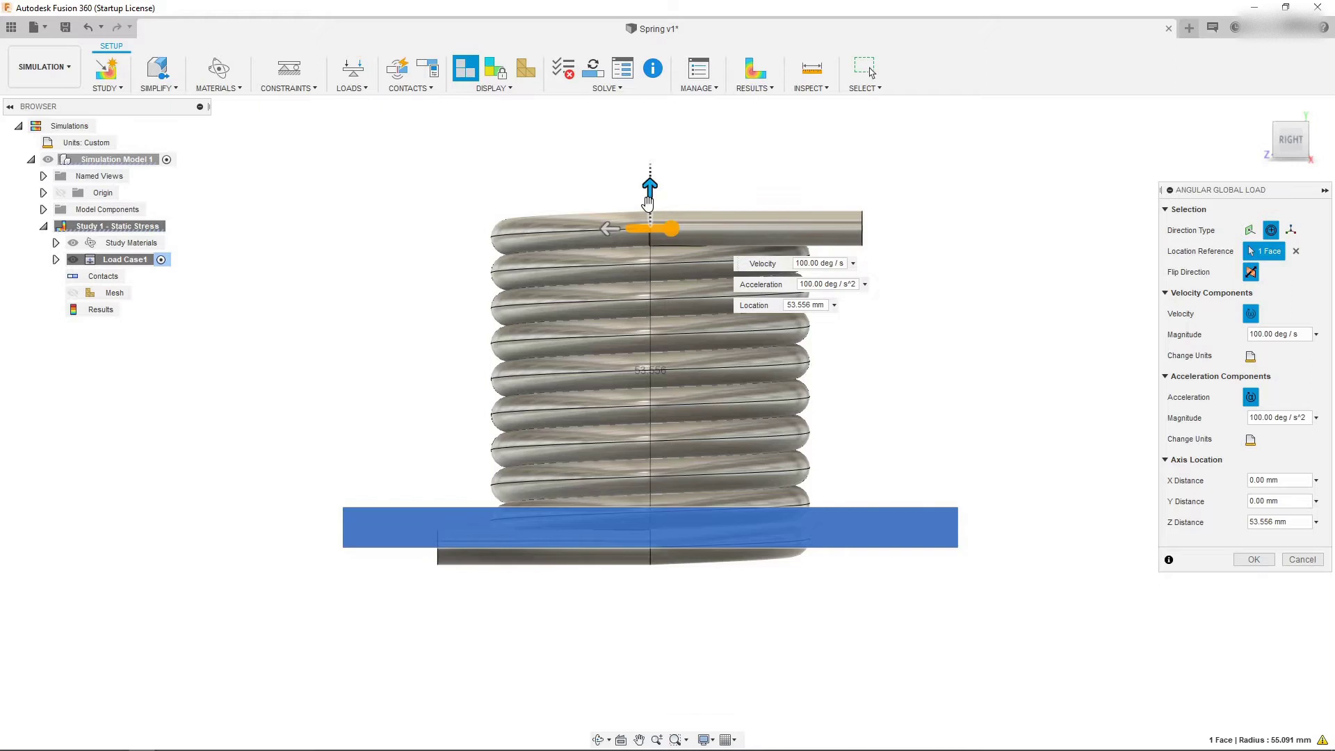
pyautogui.scroll(2, 650, 209)
pyautogui.scroll(2, 664, 273)
pyautogui.scroll(-2, 665, 273)
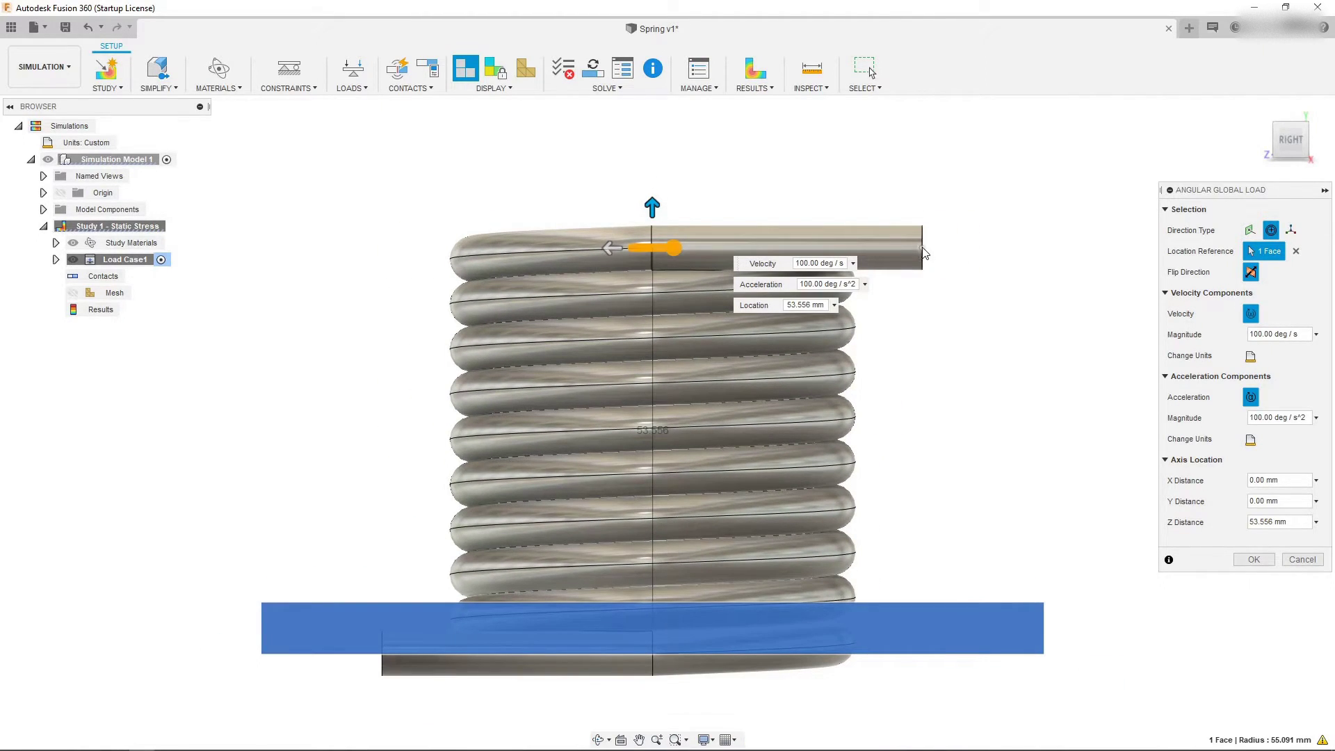
pyautogui.click(923, 252)
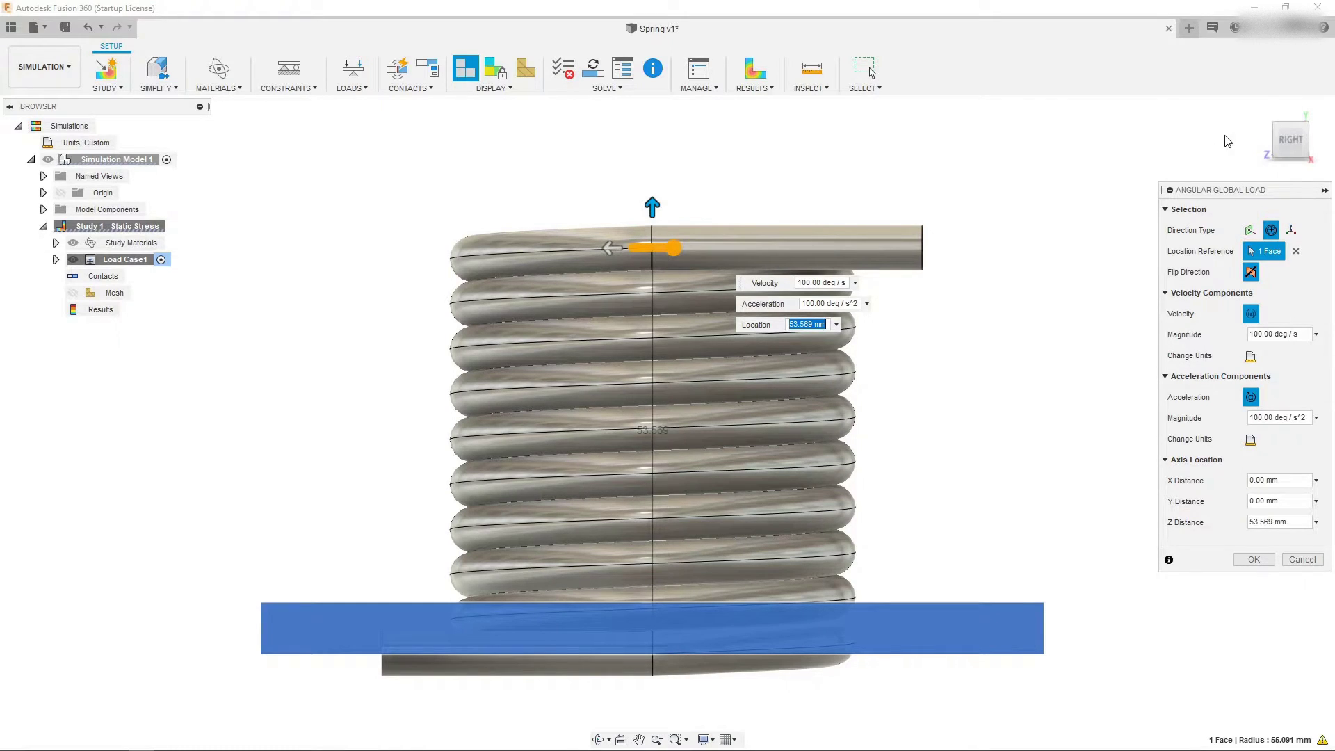
pyautogui.click(1257, 106)
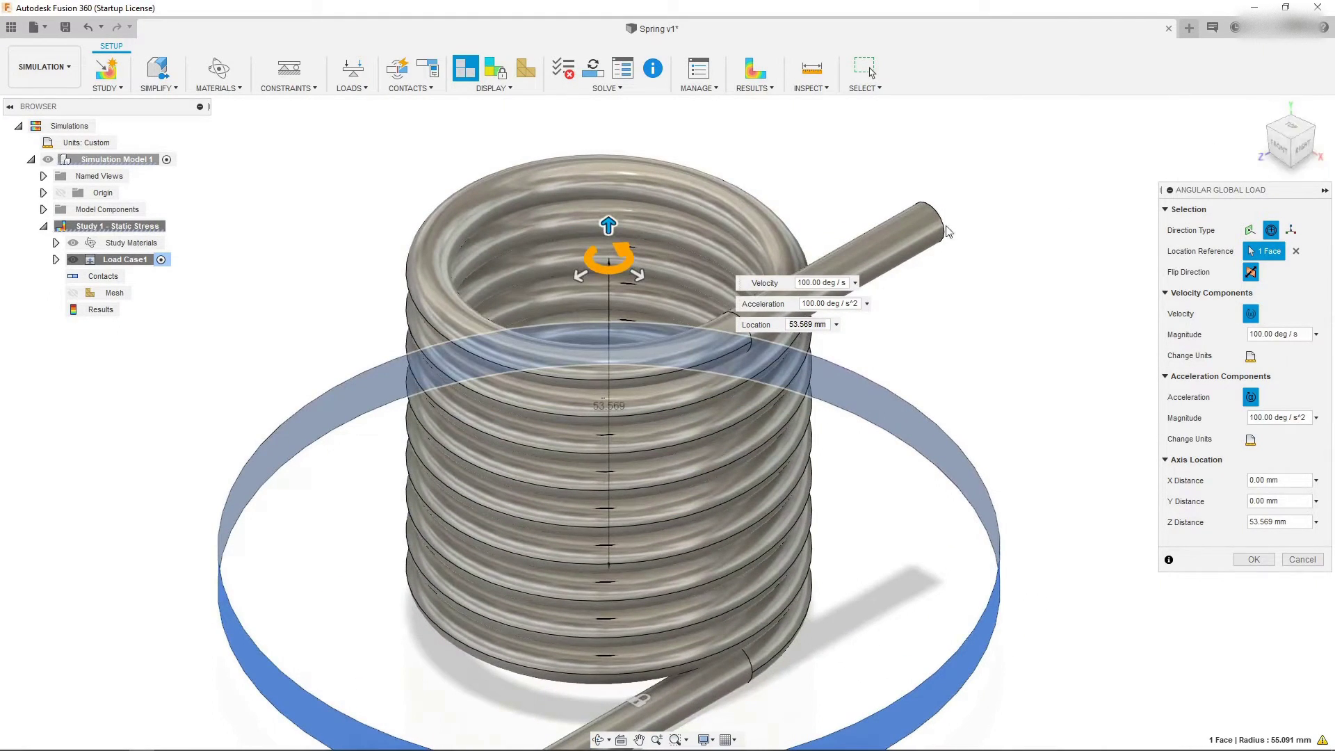
pyautogui.scroll(-5, 860, 212)
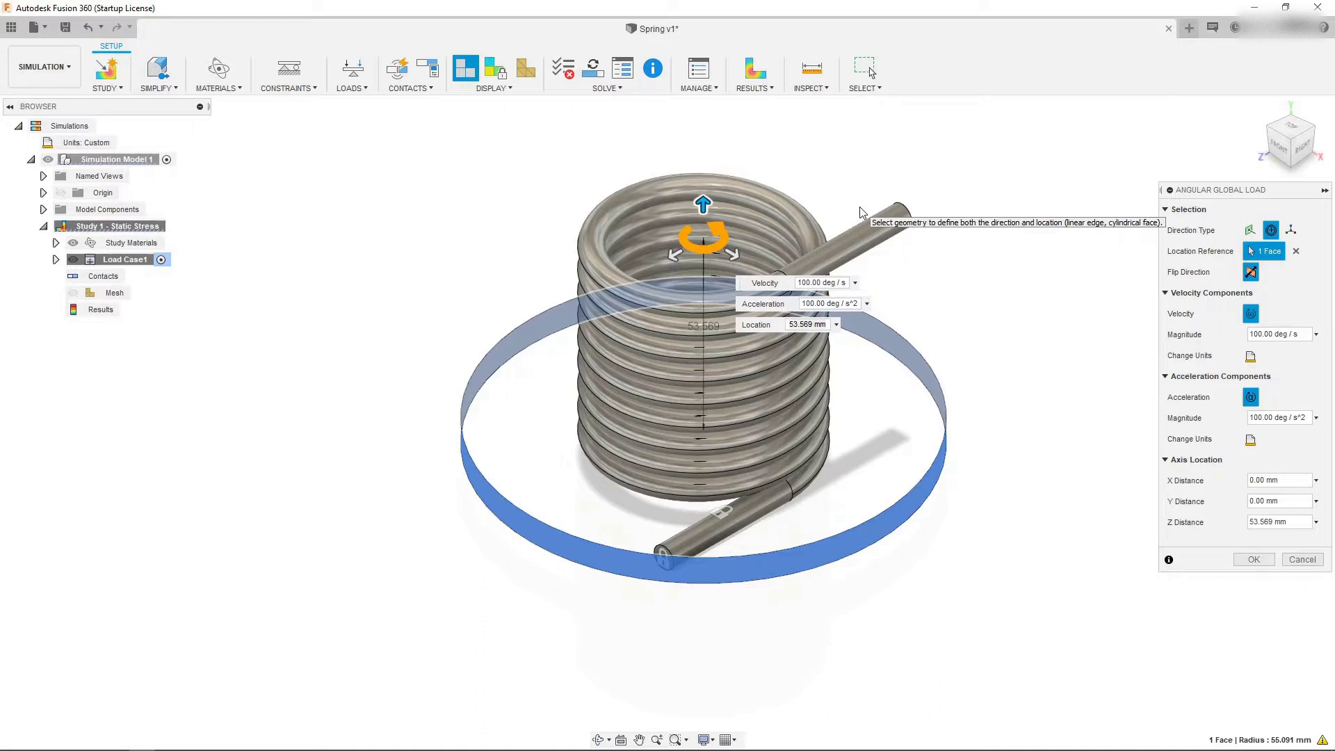
pyautogui.scroll(3, 861, 212)
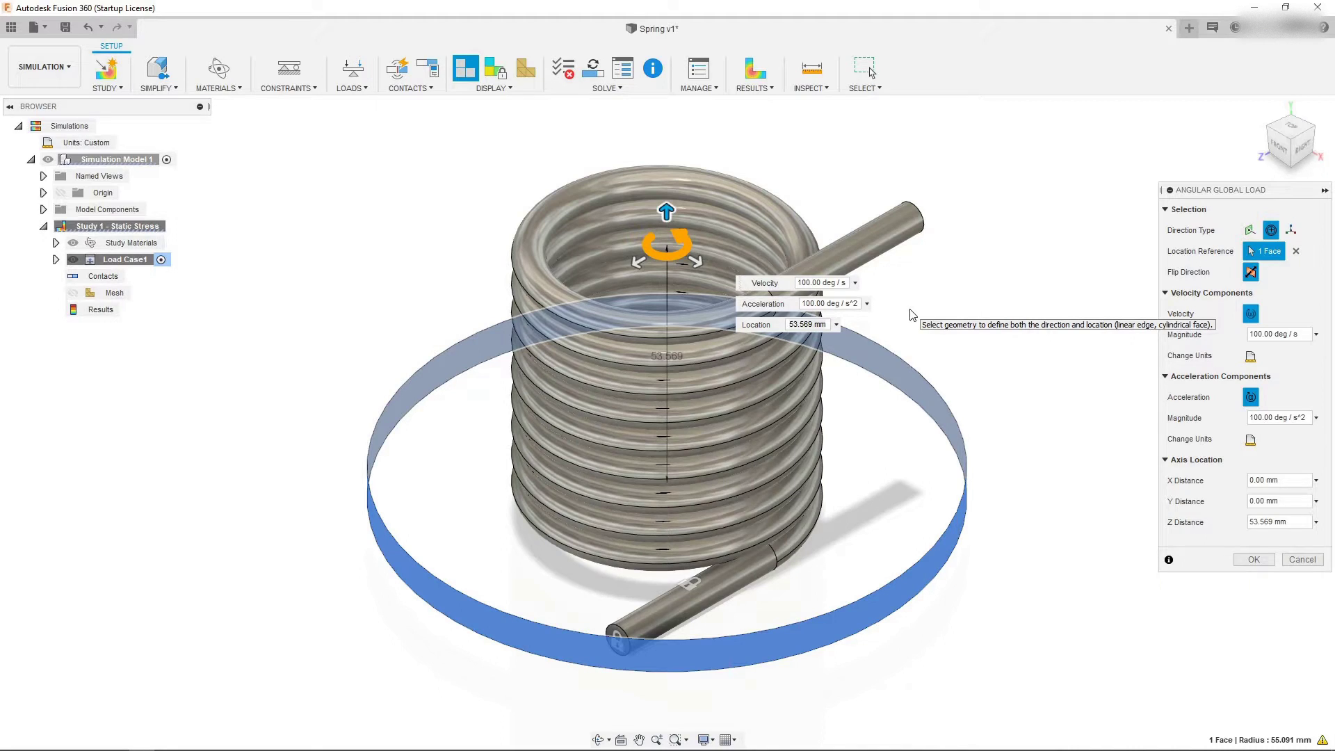
pyautogui.scroll(1, 912, 314)
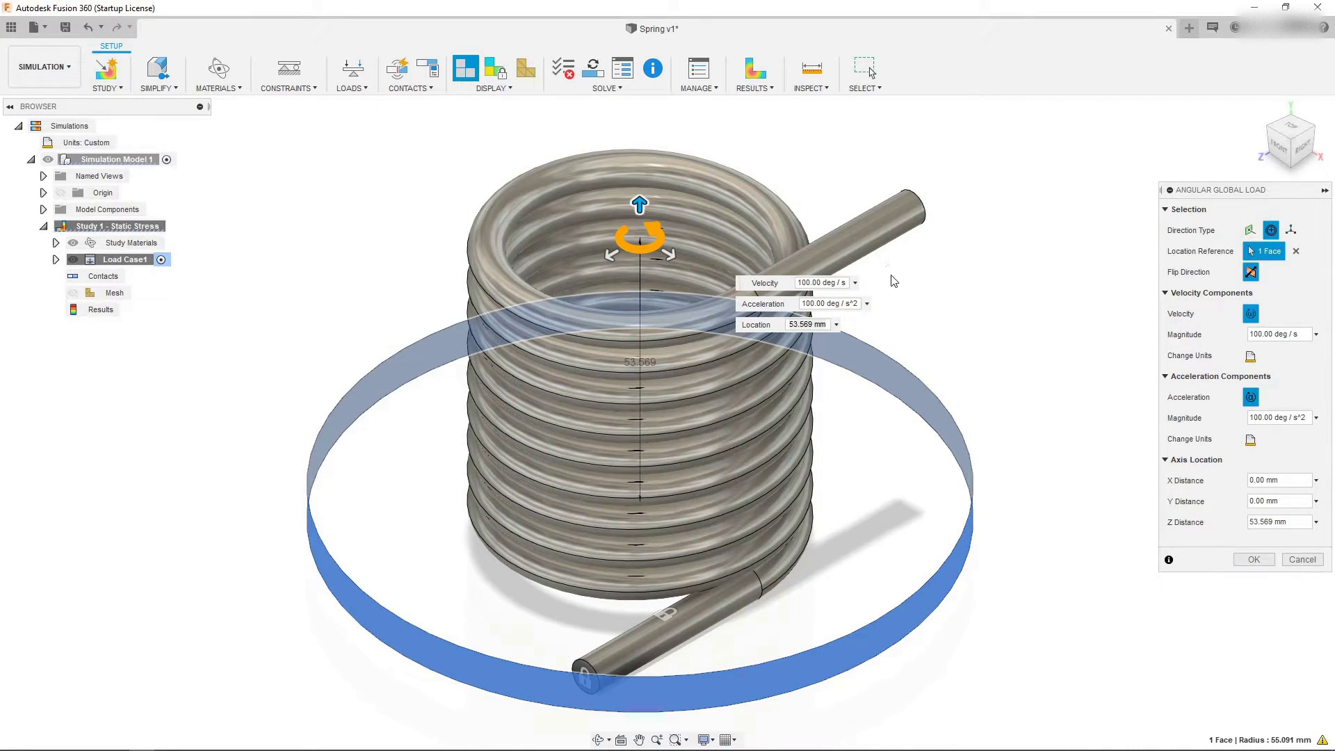
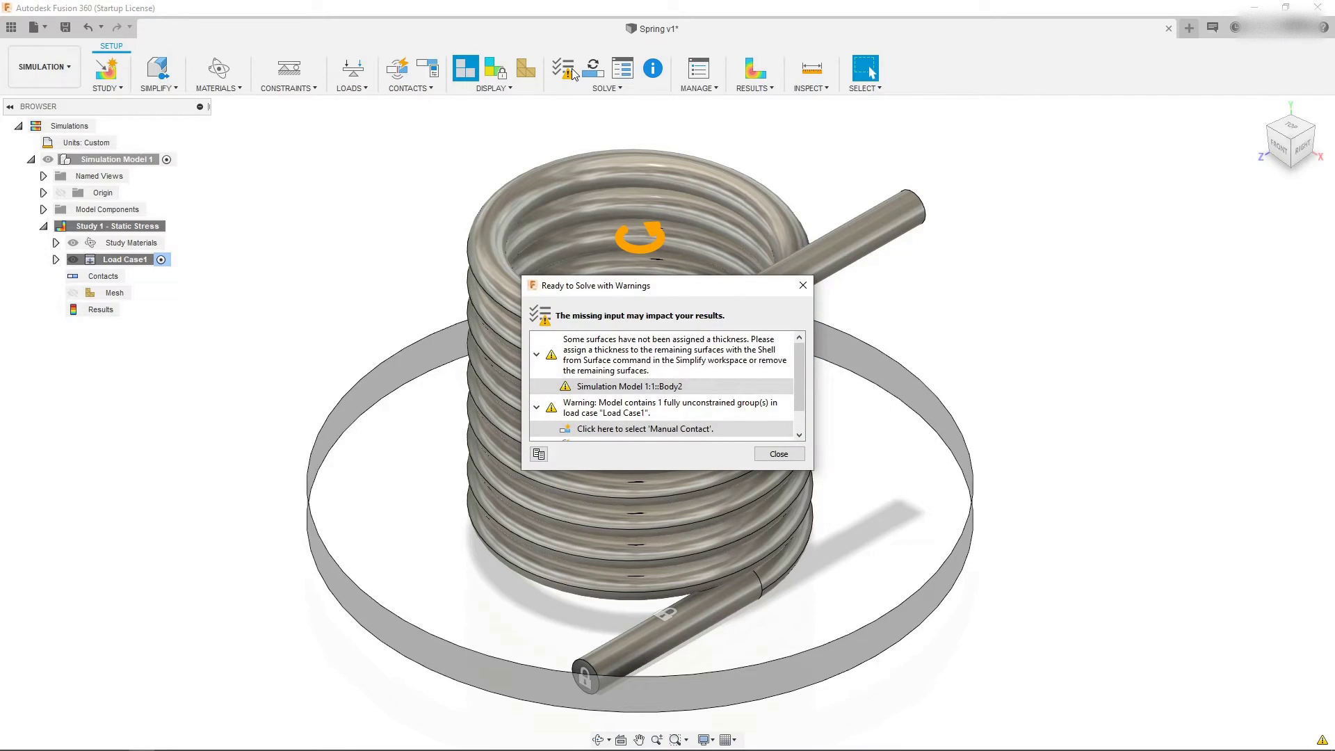
# Review and dismiss the pre-check warnings, and solve the static stress study locally.
pyautogui.scroll(-1, 709, 395)
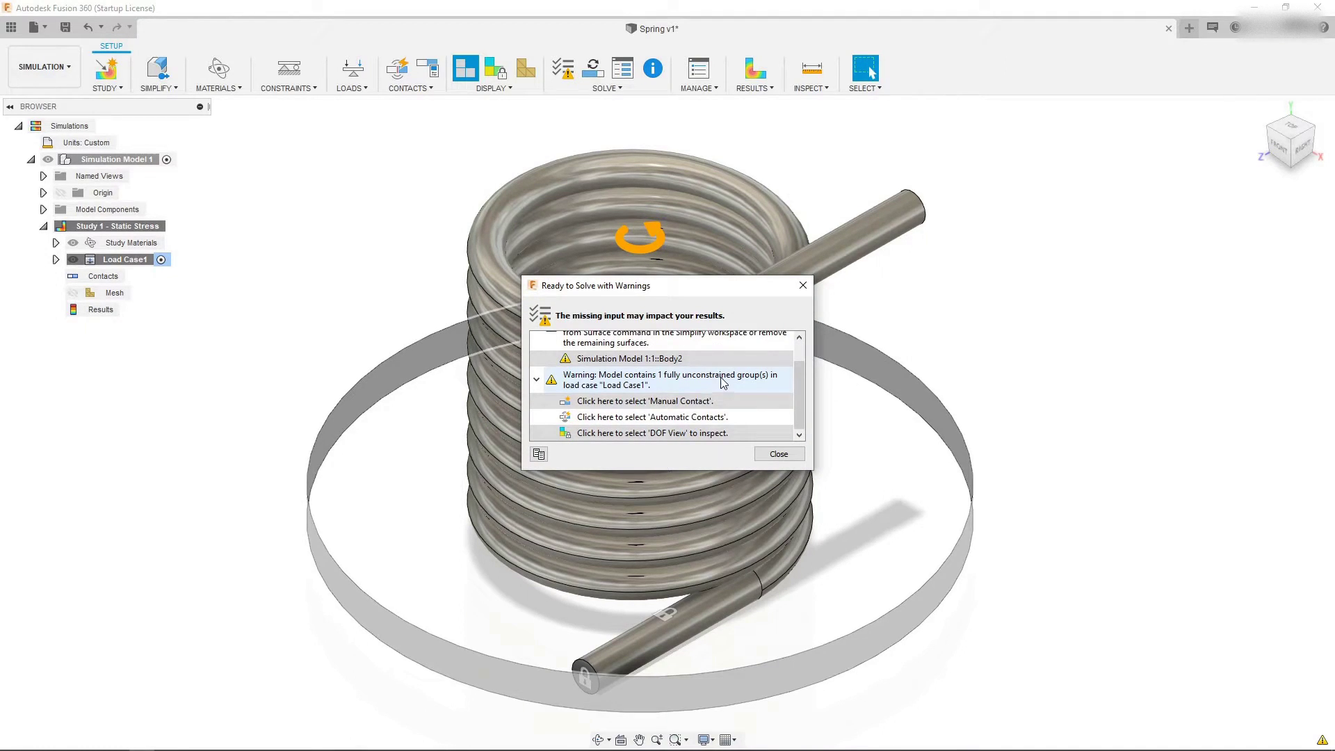
pyautogui.scroll(1, 723, 383)
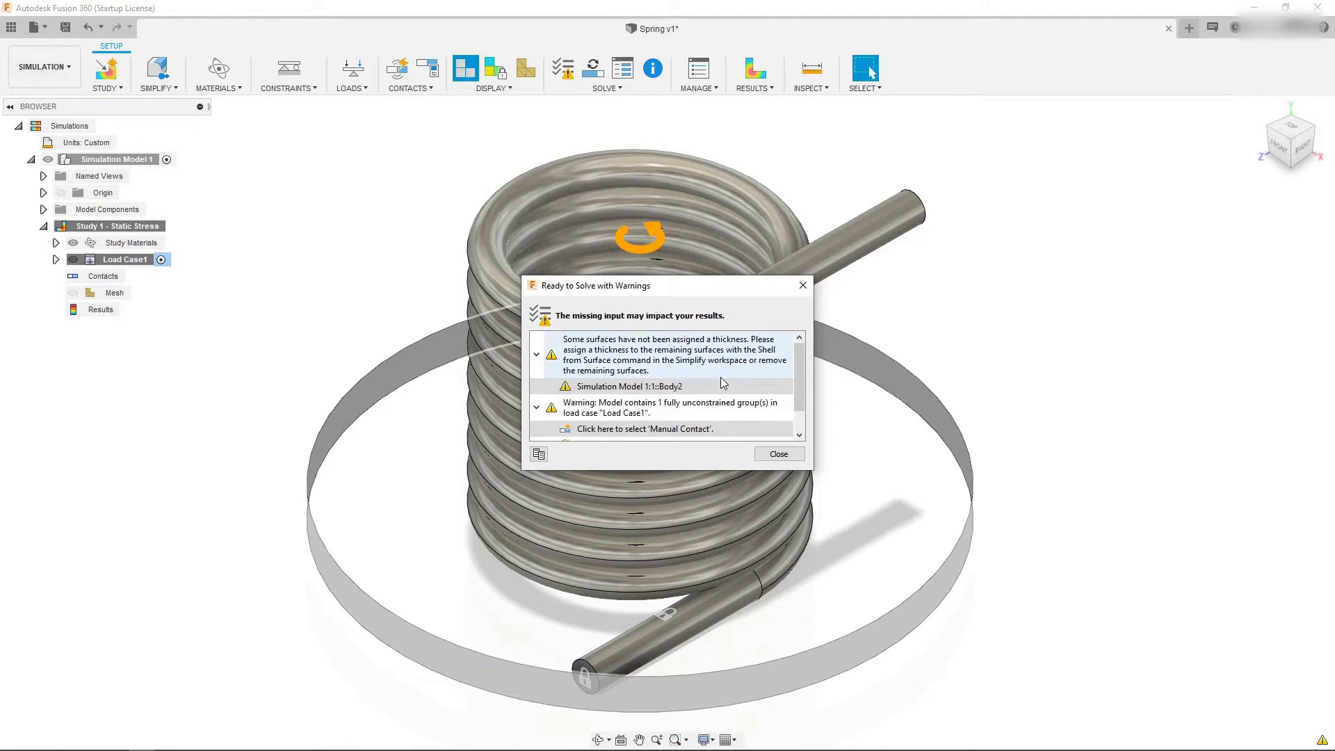
pyautogui.click(803, 286)
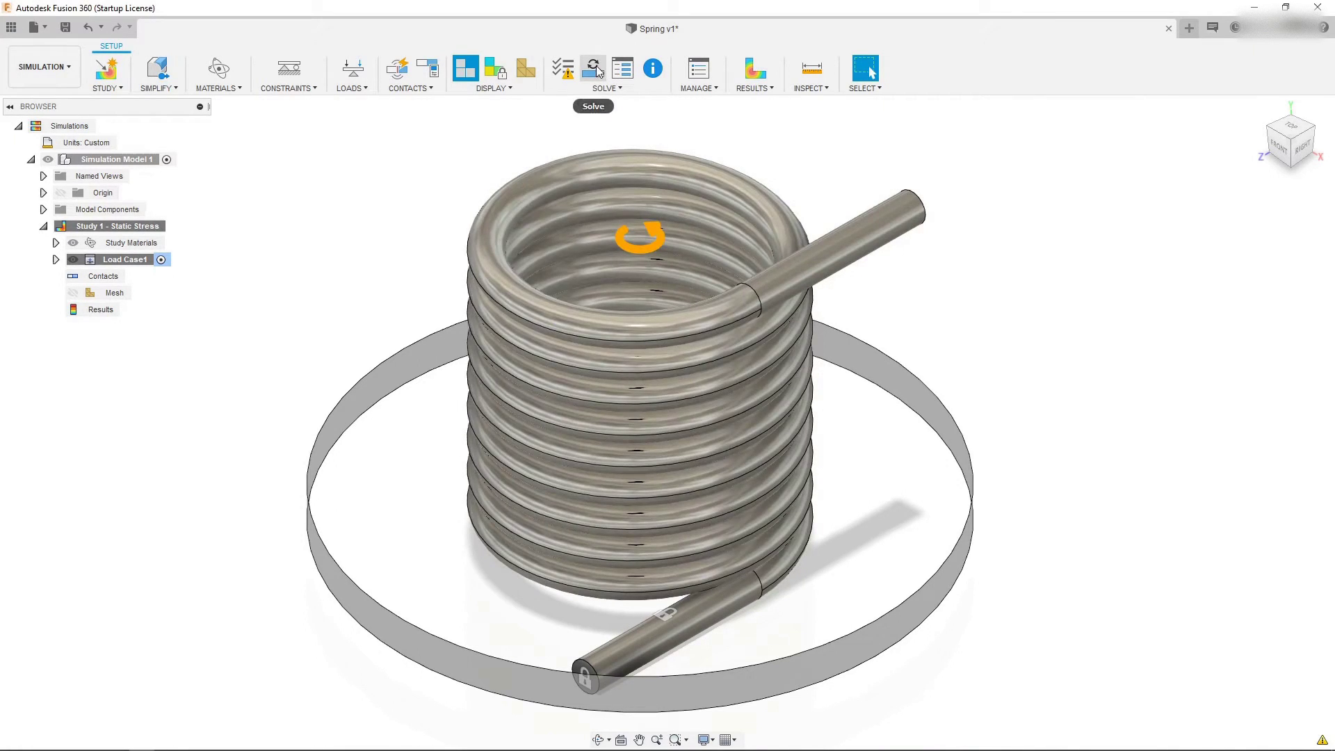
pyautogui.click(593, 68)
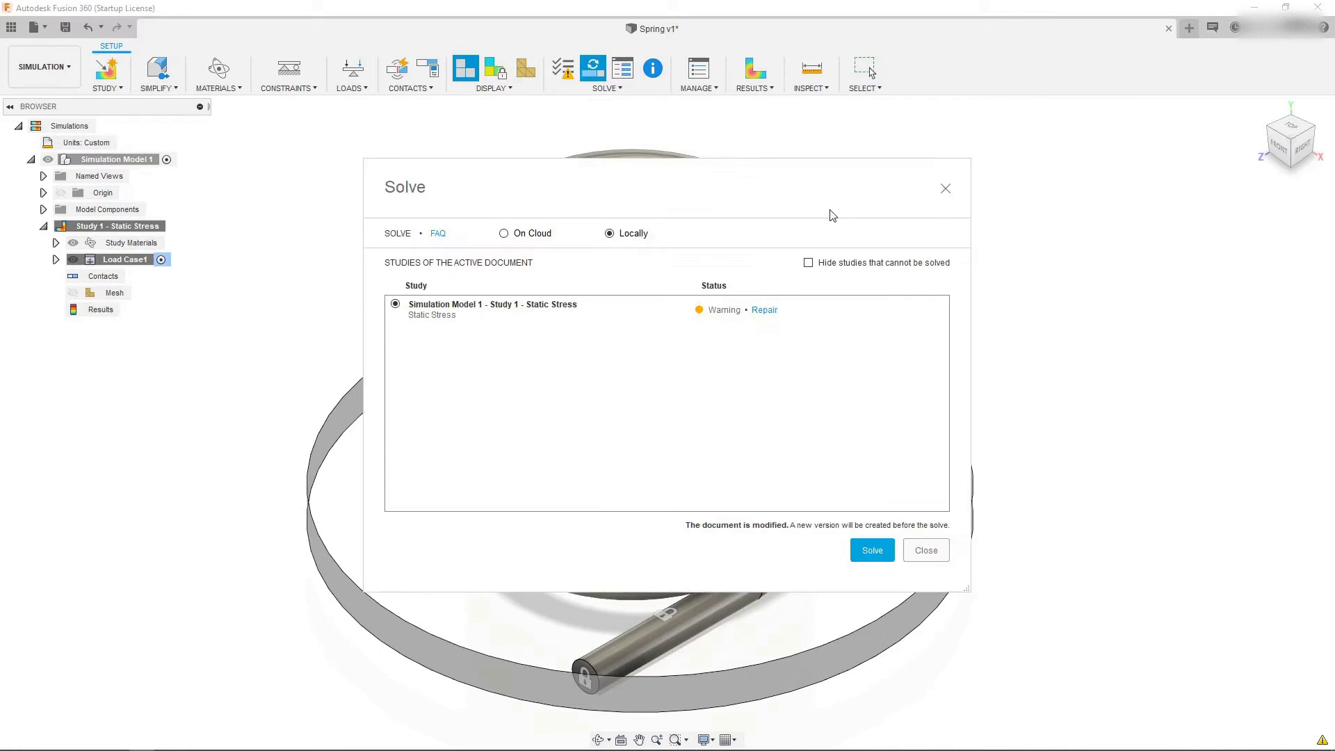
pyautogui.click(871, 550)
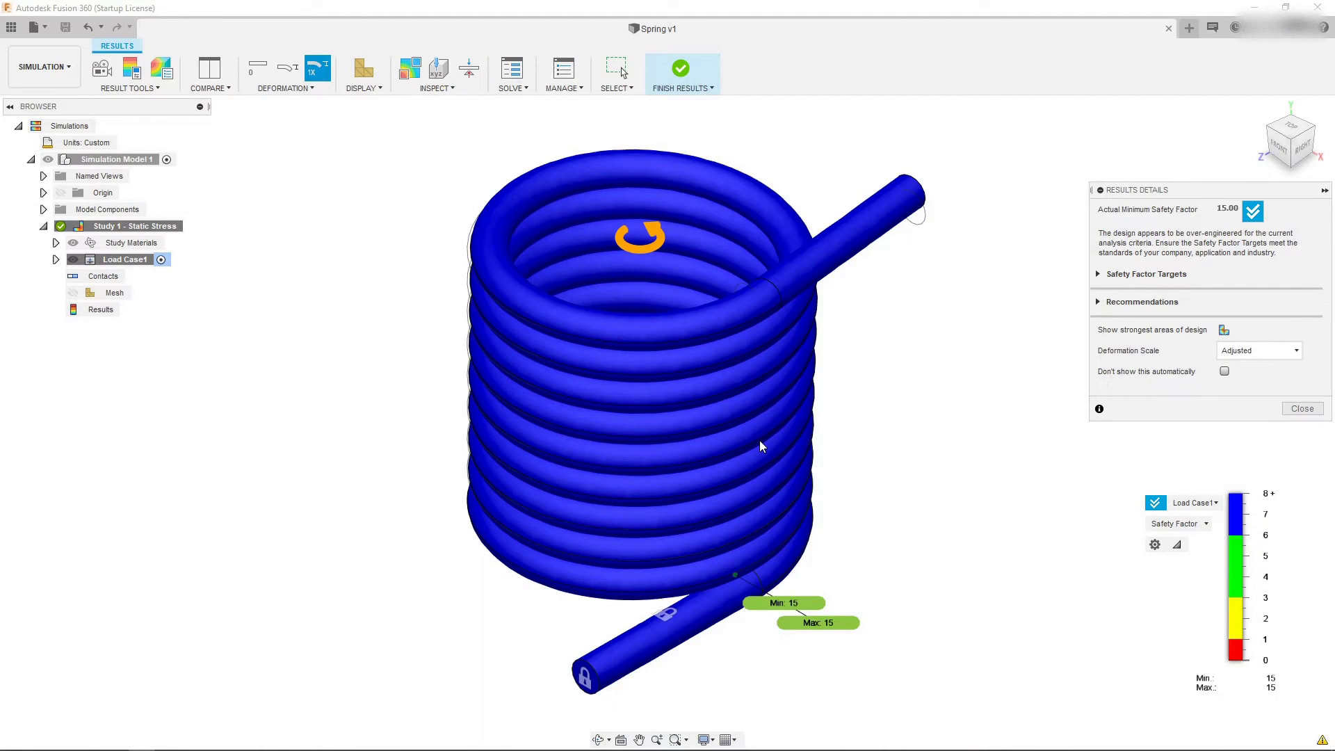
# Compare the spring's deformation at the Undeformed, Adjusted 0.5x and Adjusted 2x scales, and leave the deformation scale at Adjusted 5x.
pyautogui.click(1239, 351)
pyautogui.click(1254, 445)
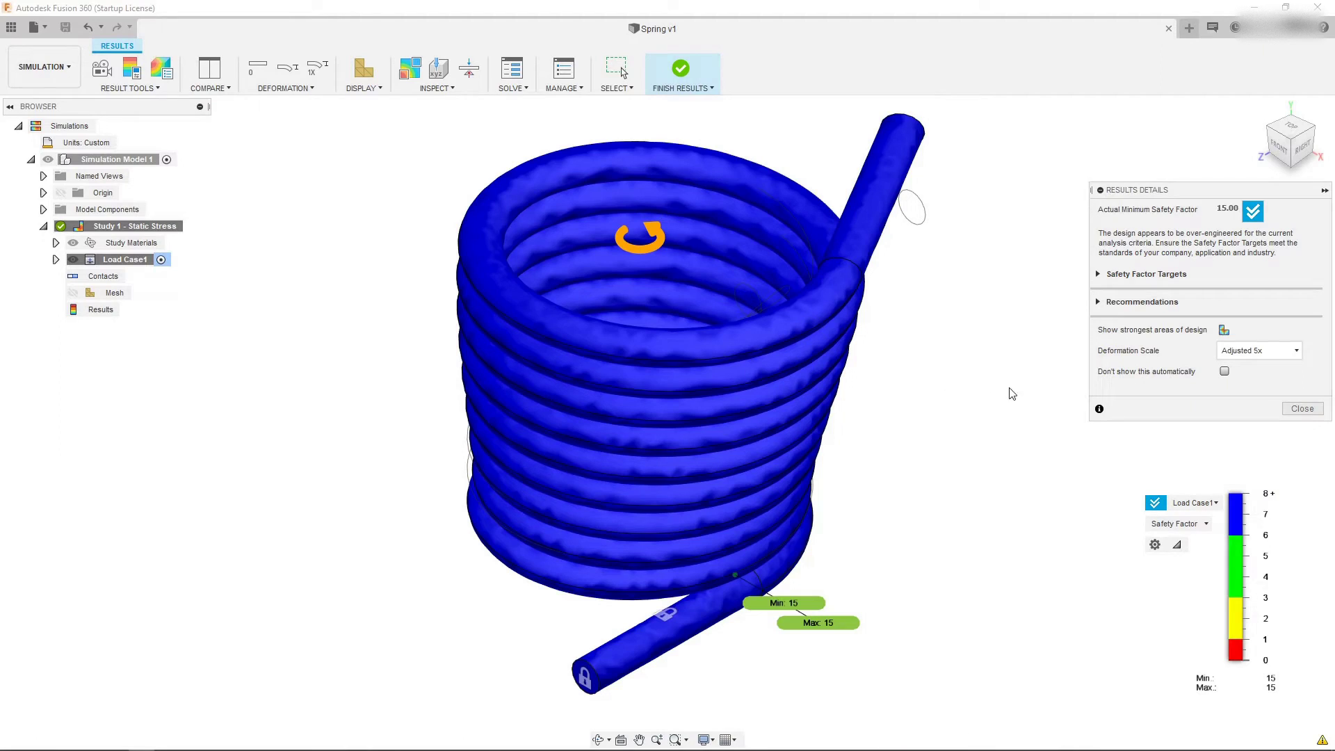
pyautogui.click(1260, 358)
pyautogui.click(1267, 370)
pyautogui.click(1260, 353)
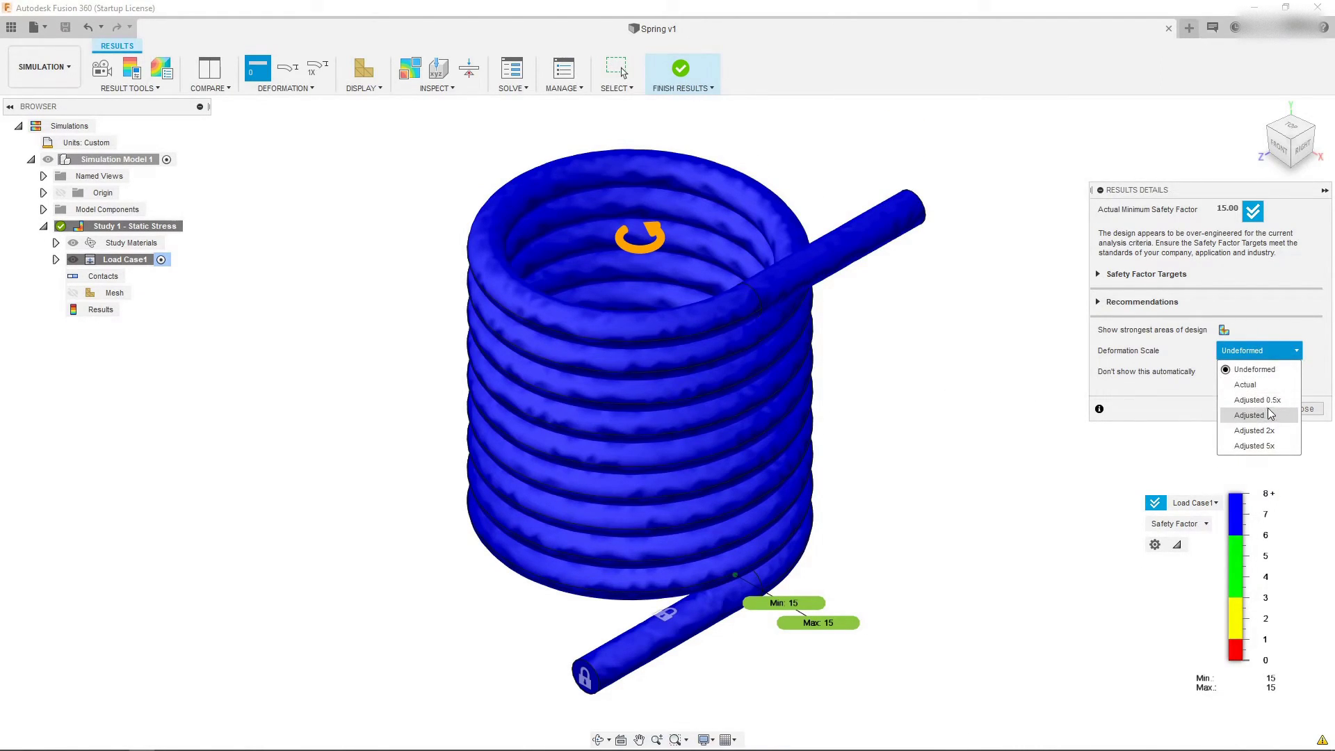
pyautogui.click(1267, 402)
pyautogui.click(1265, 350)
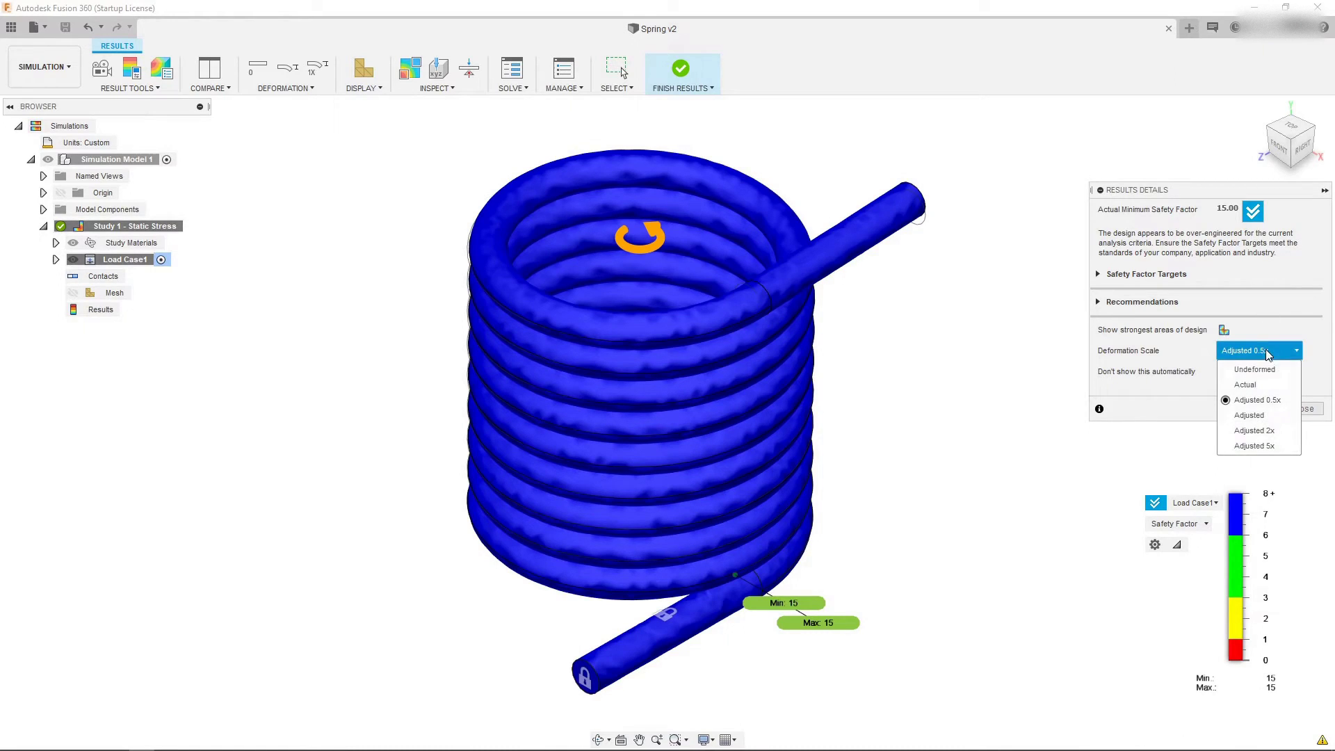
pyautogui.click(1265, 431)
pyautogui.click(1264, 353)
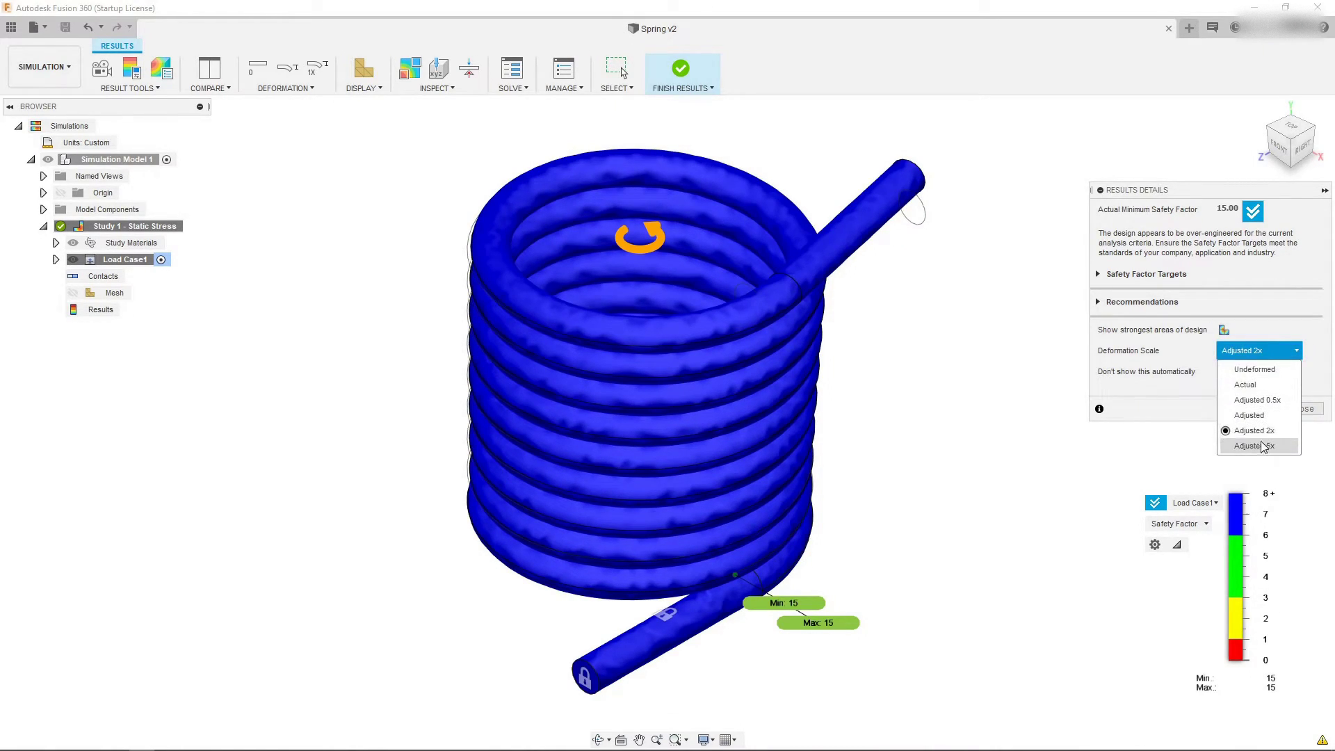
pyautogui.click(1263, 447)
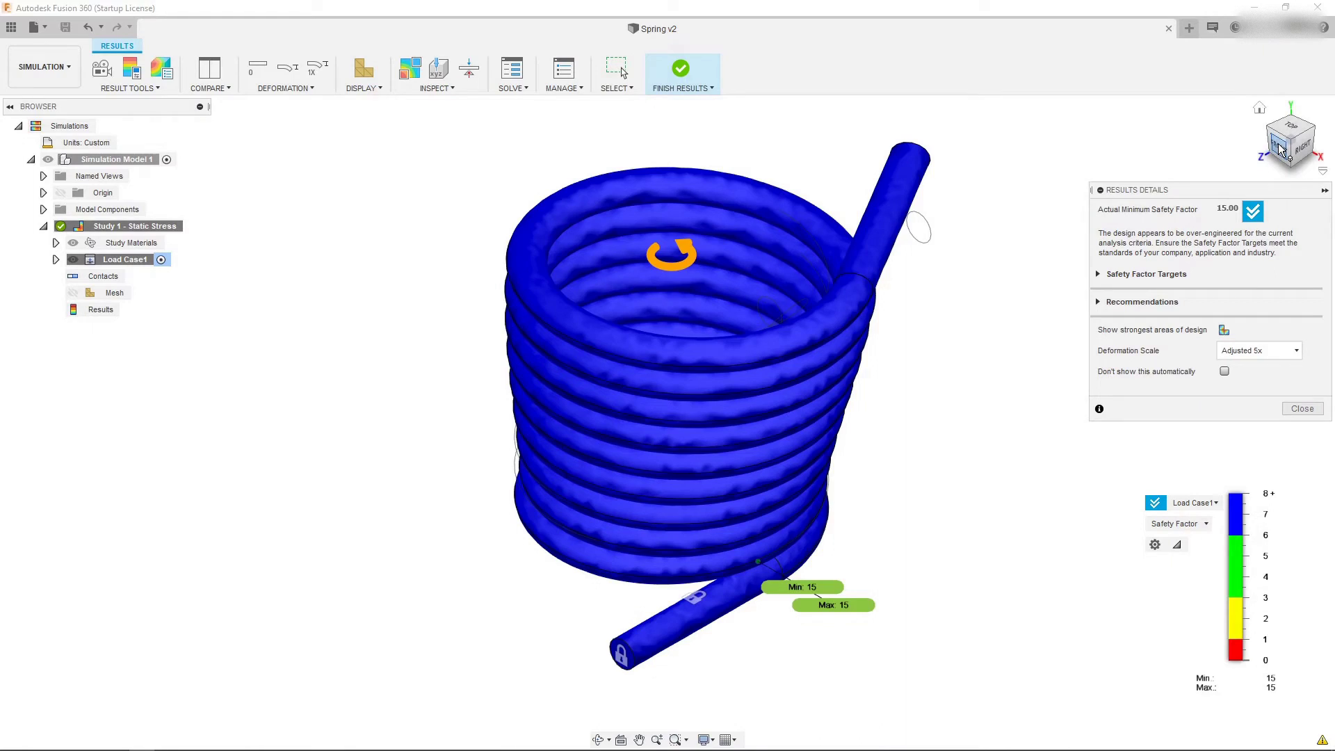
# Switch the result plot from safety factor to Displacement, with the spring seen from the front.
pyautogui.click(1279, 147)
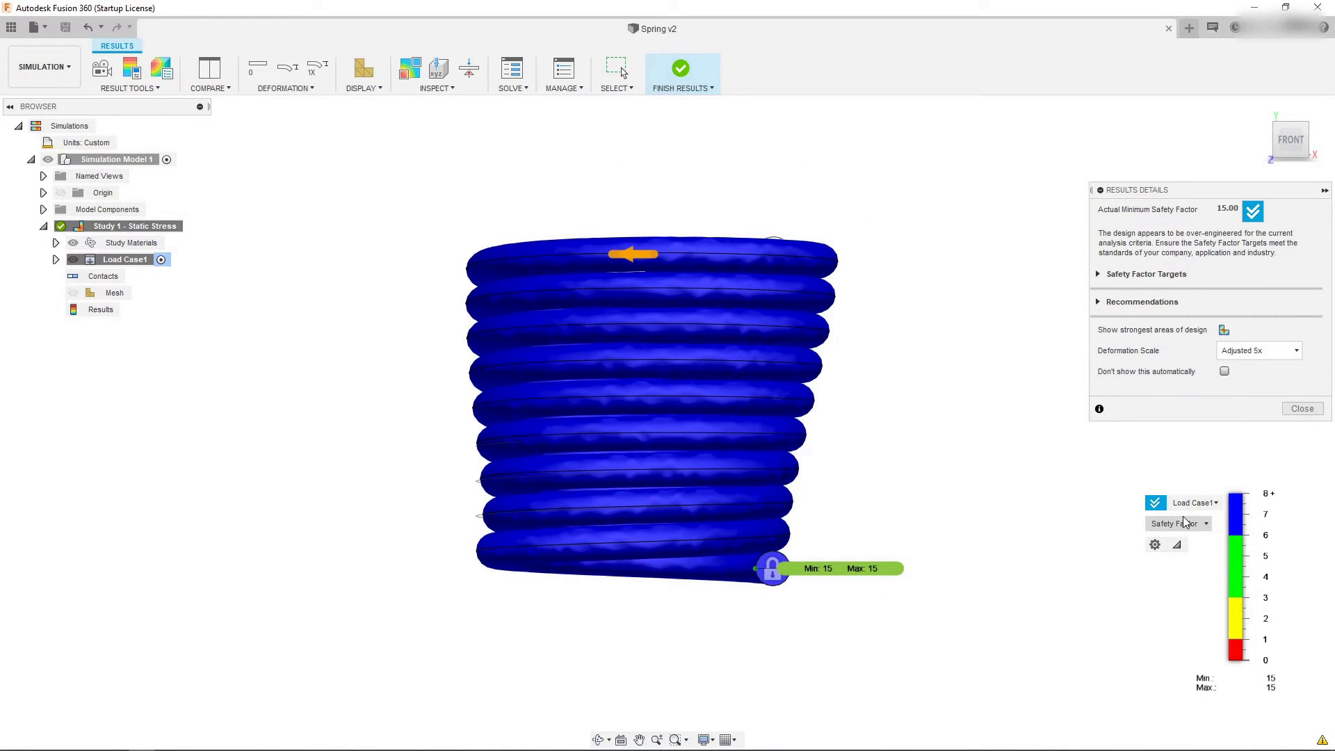
pyautogui.click(1189, 529)
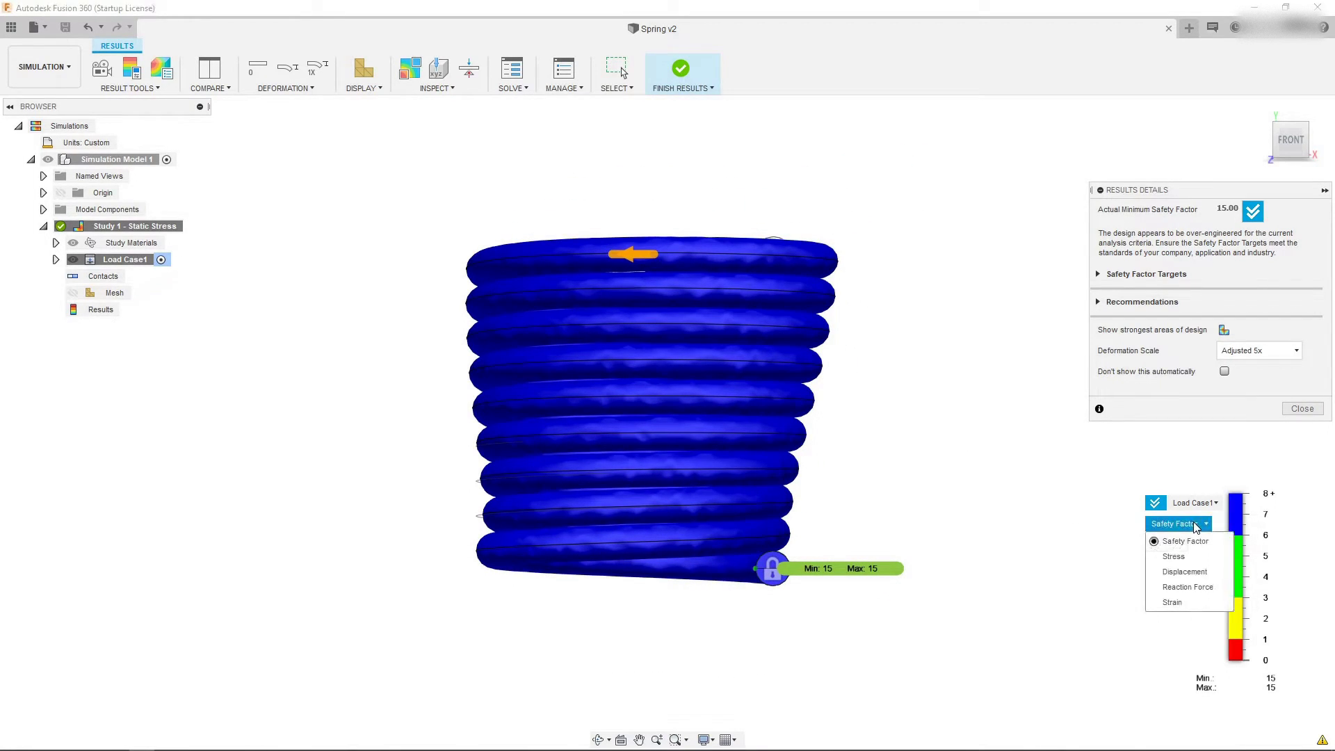
pyautogui.click(1198, 575)
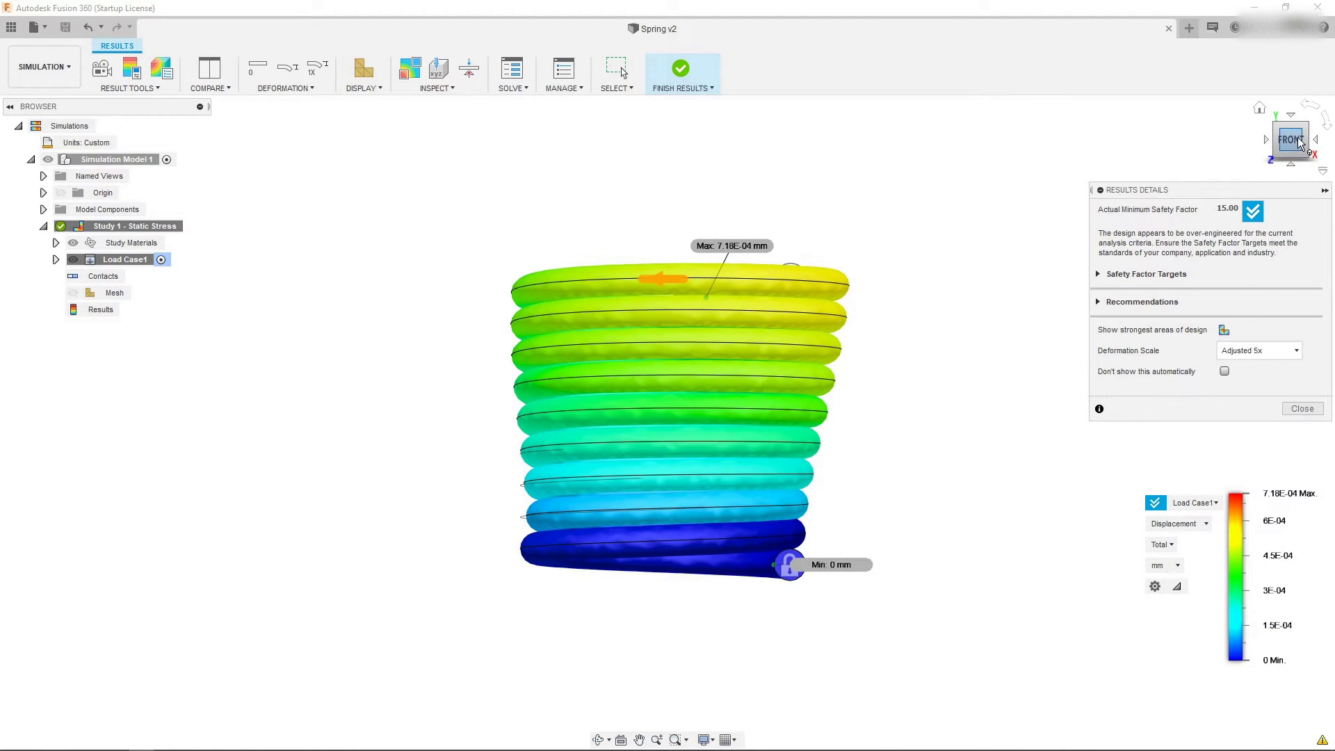
# Examine the displacement distribution over the coils and both legs from the front, right, top and isometric views.
pyautogui.click(1305, 132)
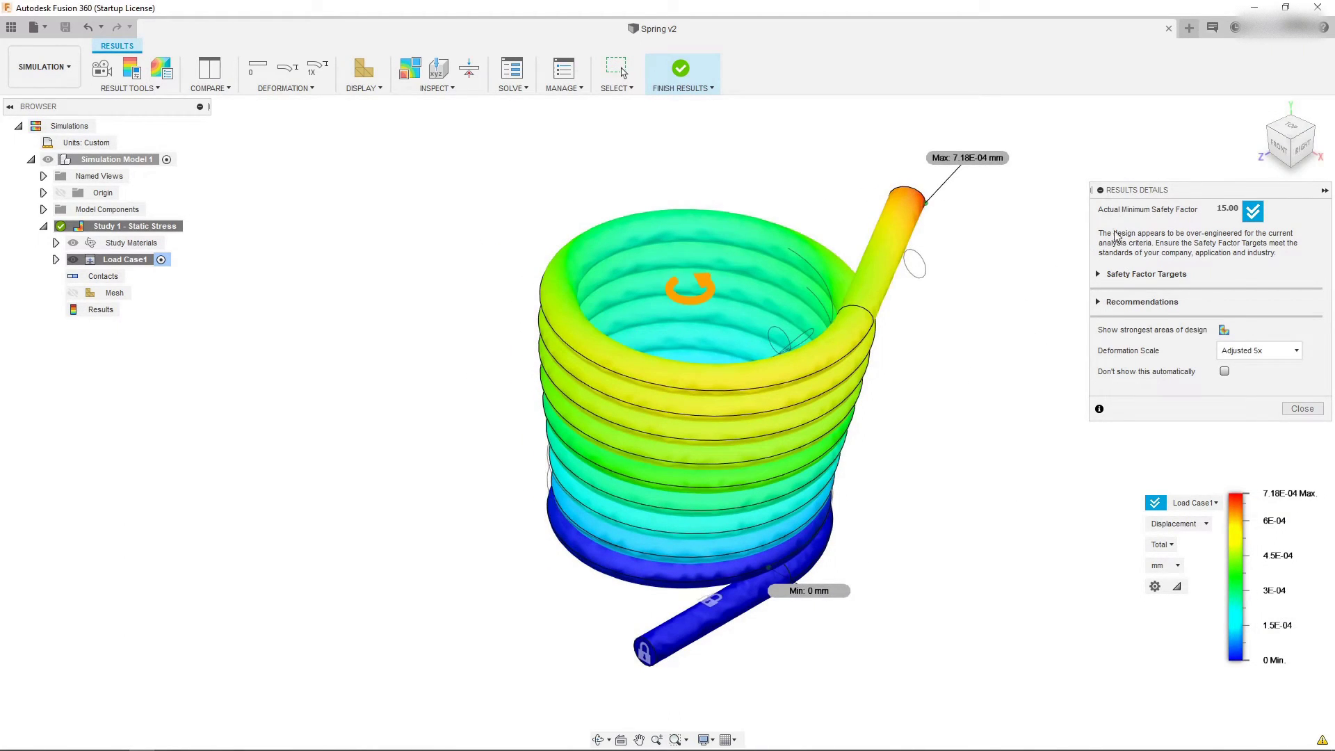
pyautogui.click(1302, 139)
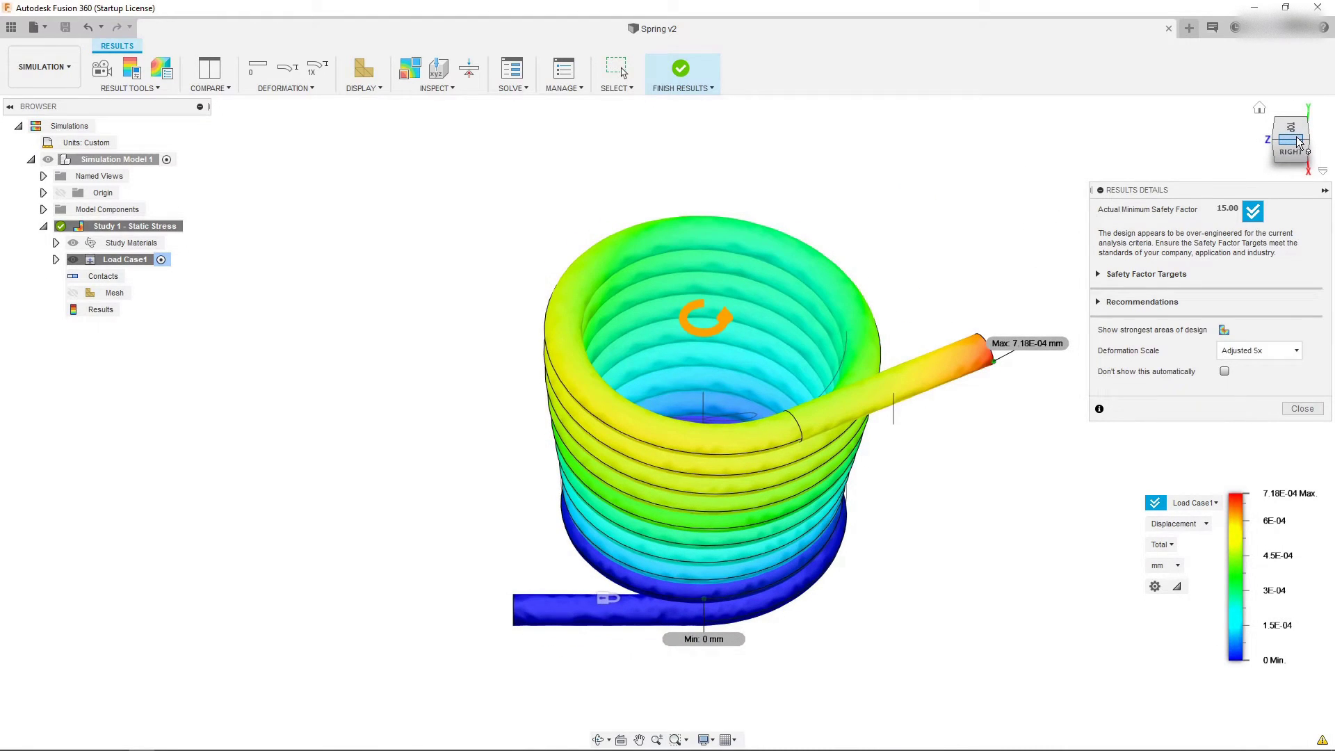
pyautogui.click(1290, 132)
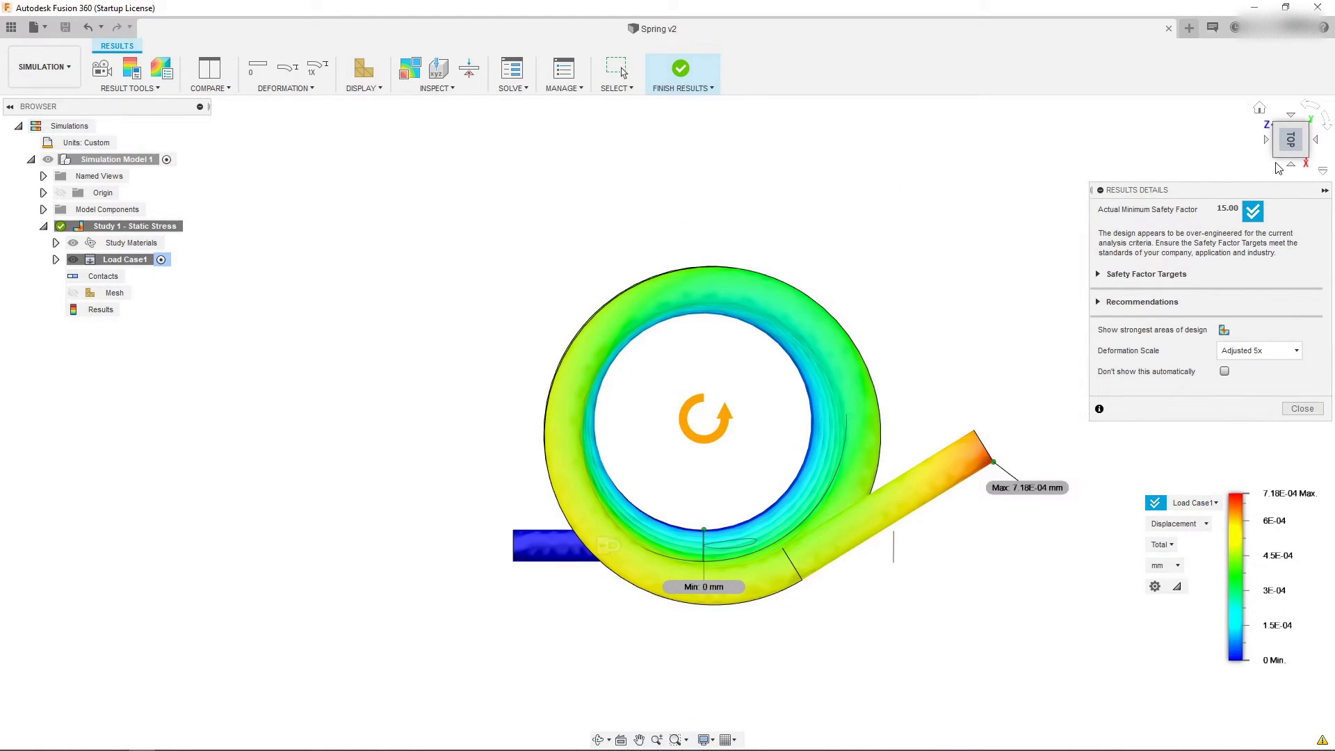
pyautogui.click(1292, 166)
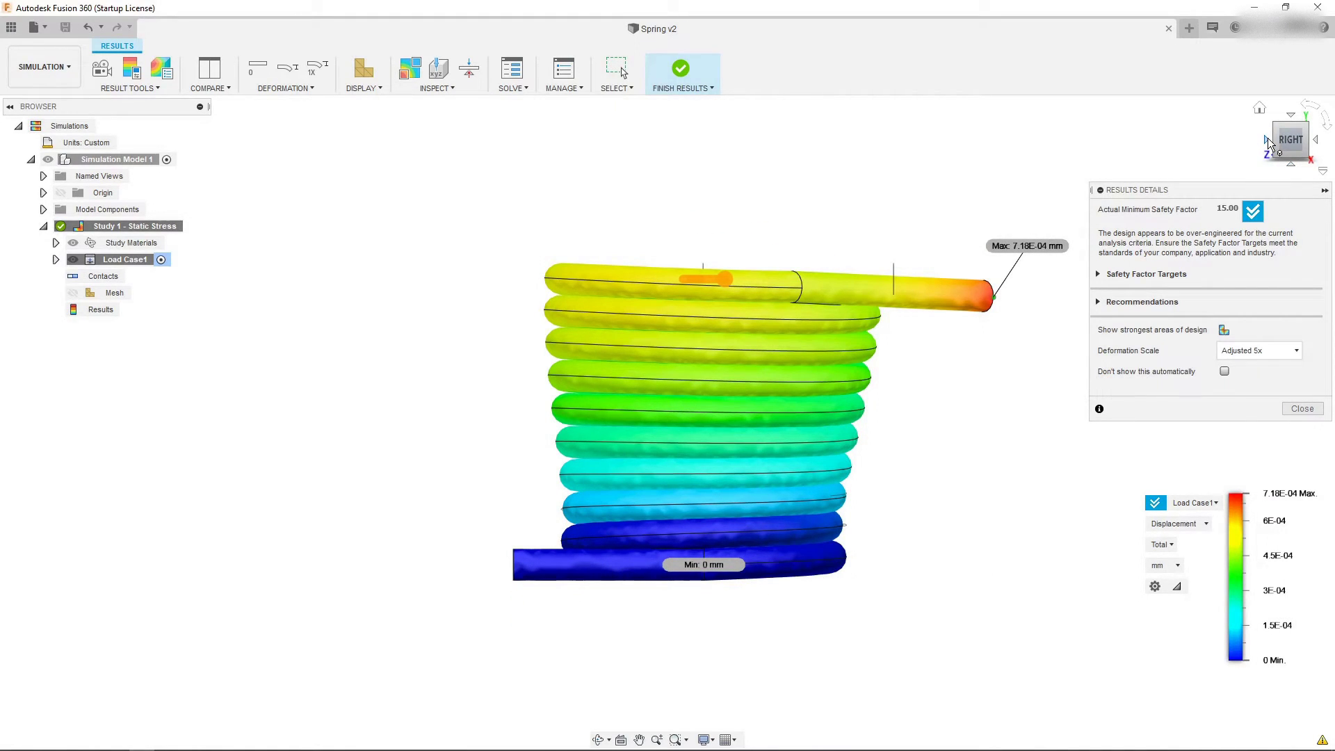
pyautogui.click(1265, 141)
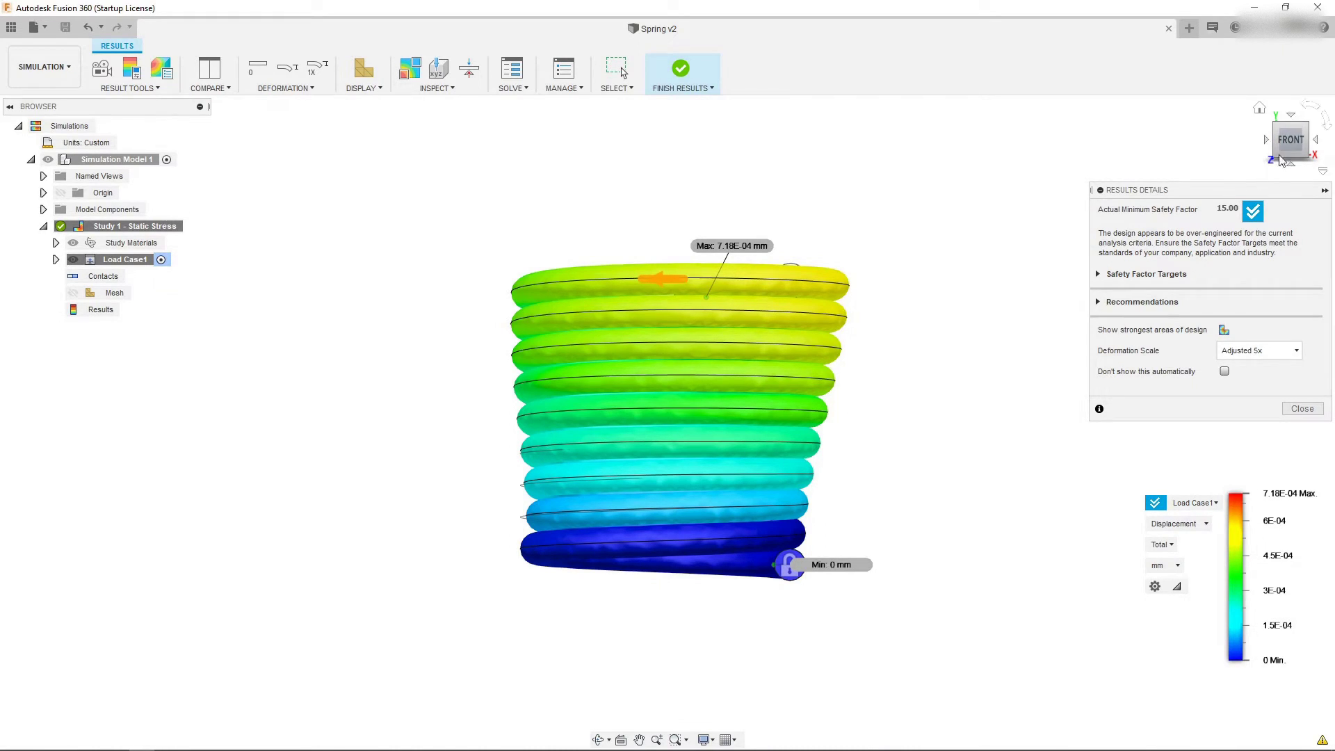
pyautogui.click(1304, 146)
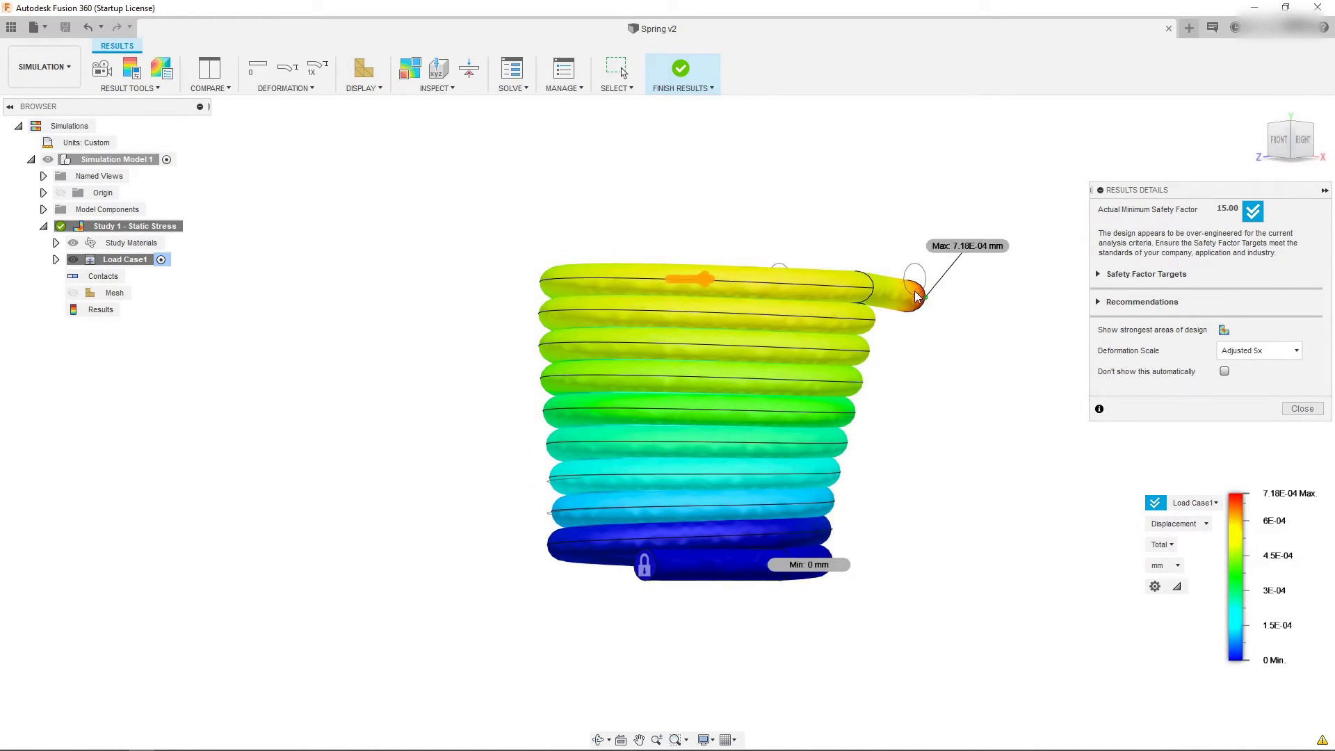
pyautogui.click(1303, 143)
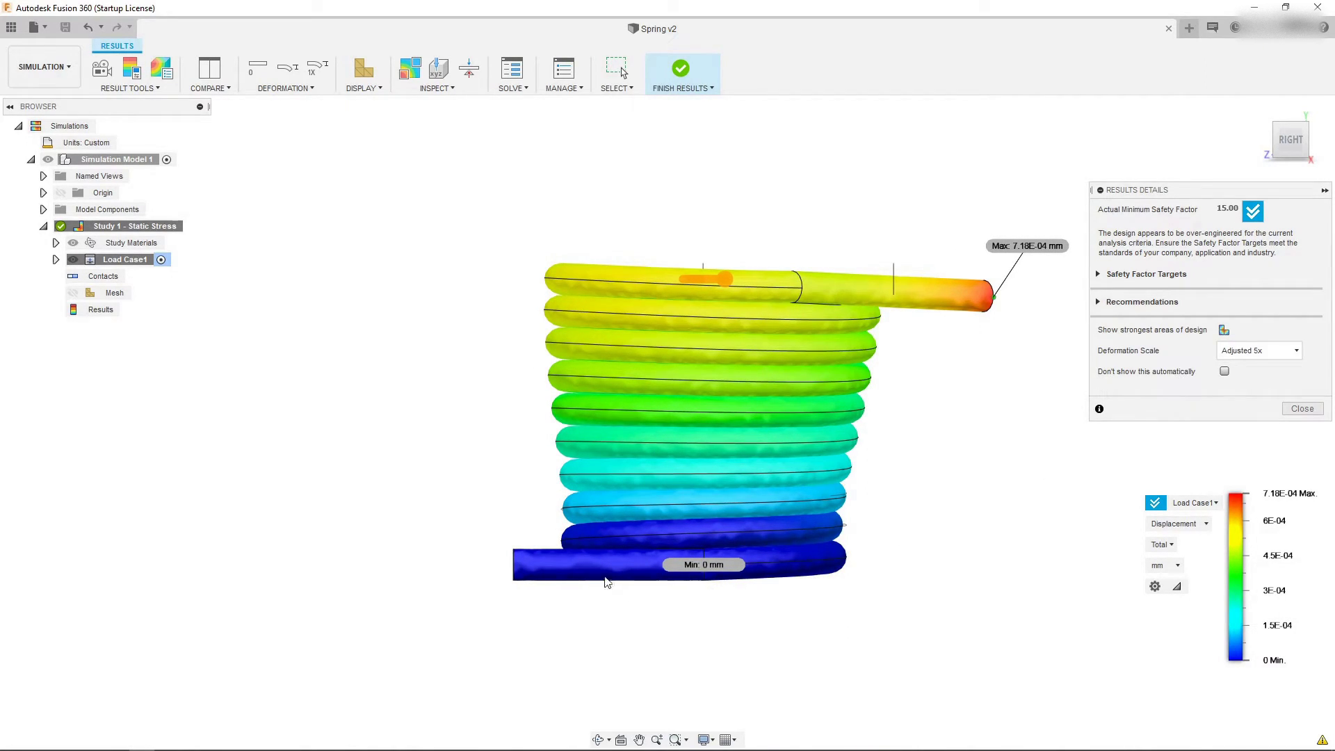
pyautogui.click(1274, 143)
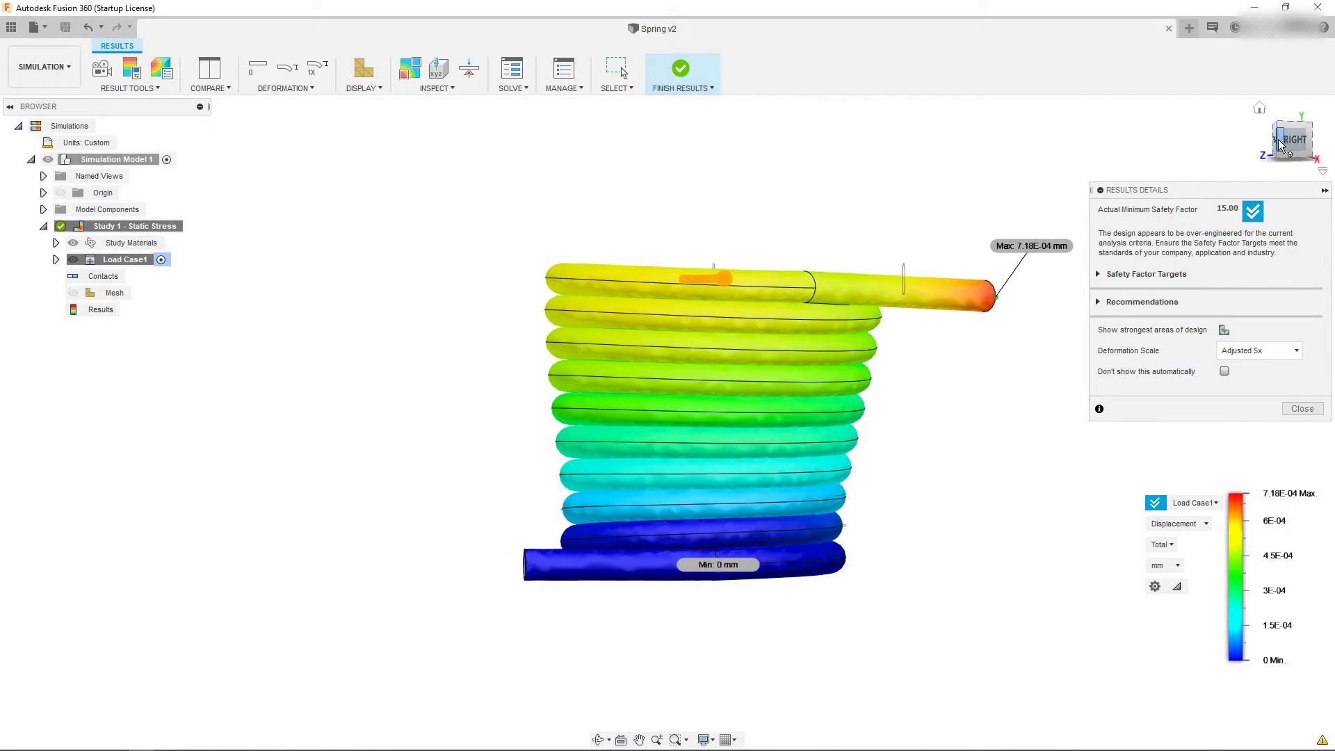
pyautogui.click(1290, 128)
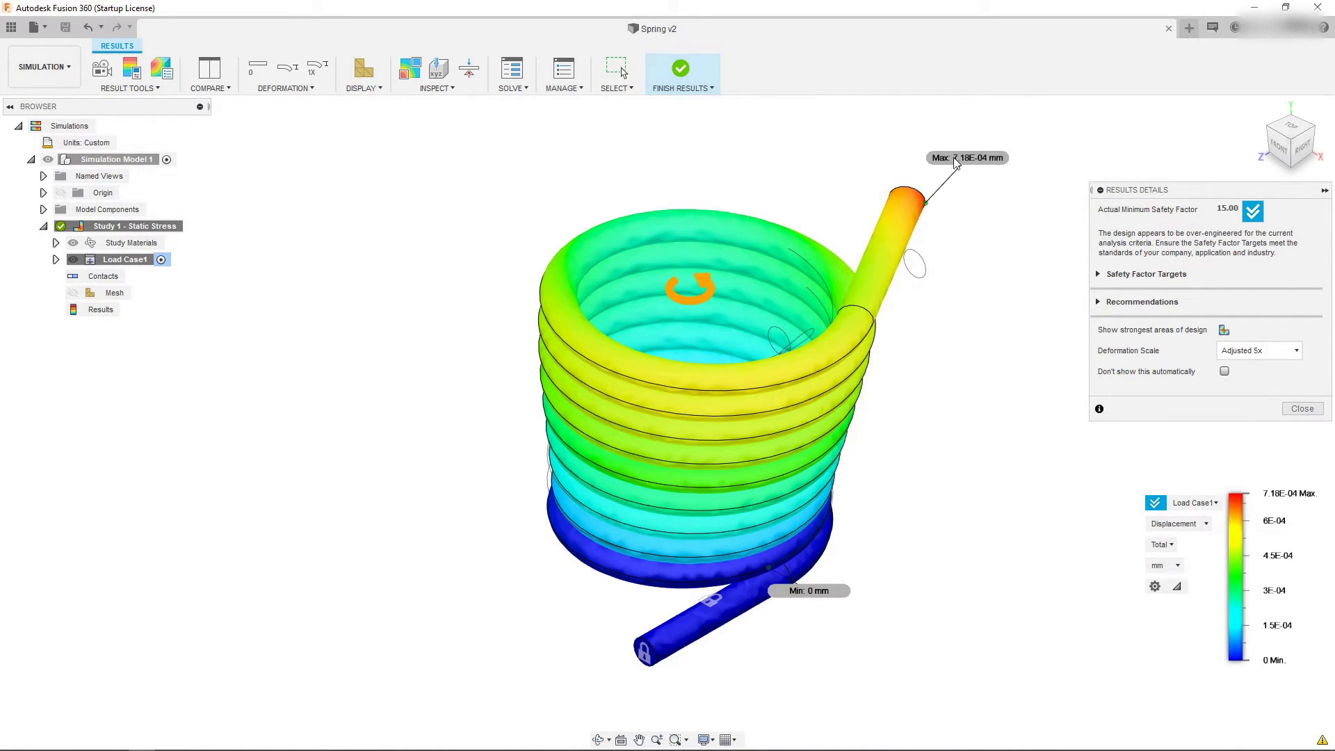
# Show the Strain result and inspect it around the upper leg from the right side of the spring.
pyautogui.scroll(2, 958, 161)
pyautogui.click(1157, 522)
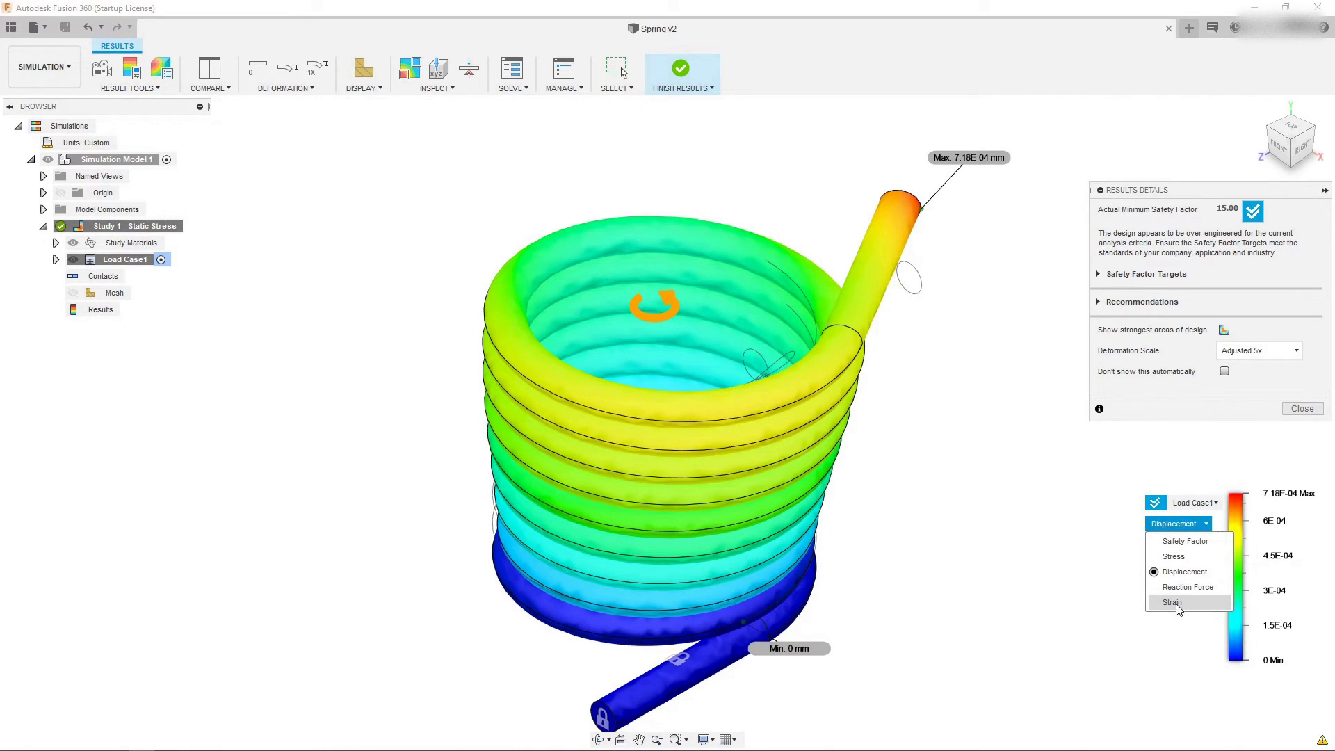
pyautogui.click(1179, 602)
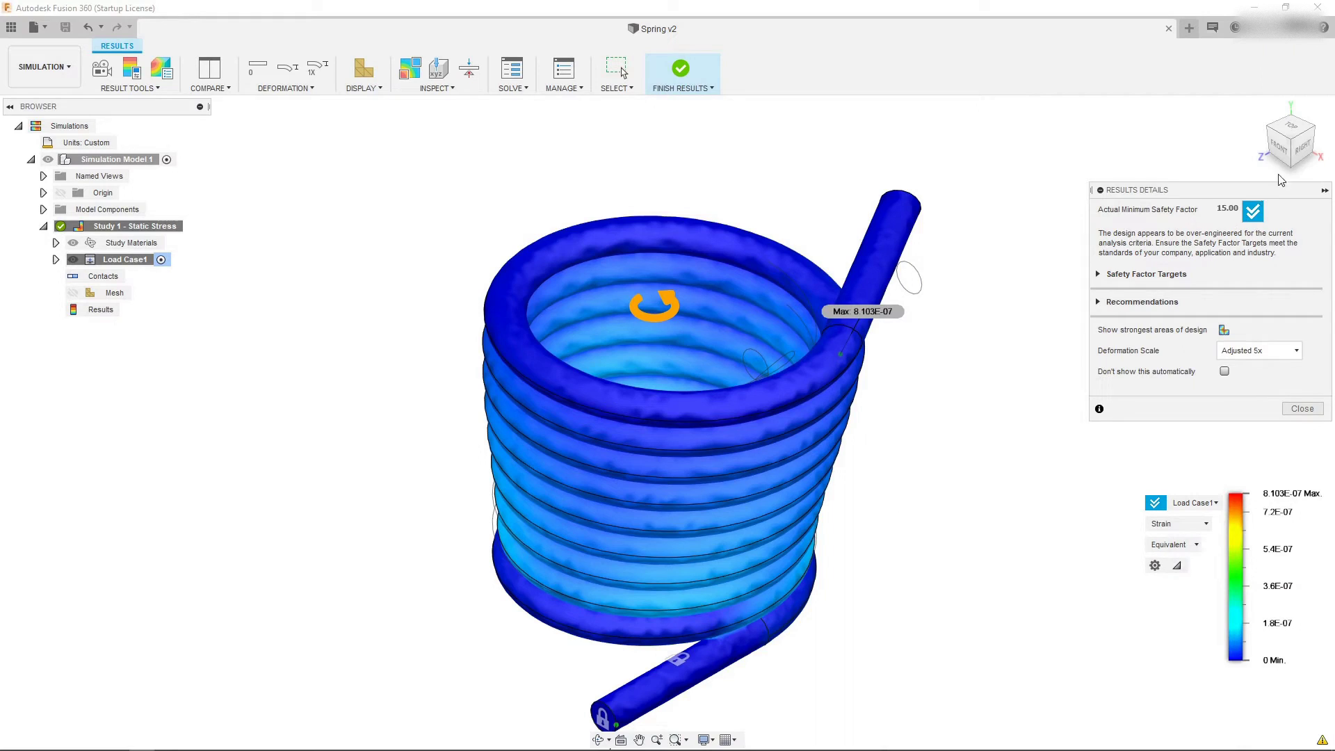
pyautogui.click(1301, 147)
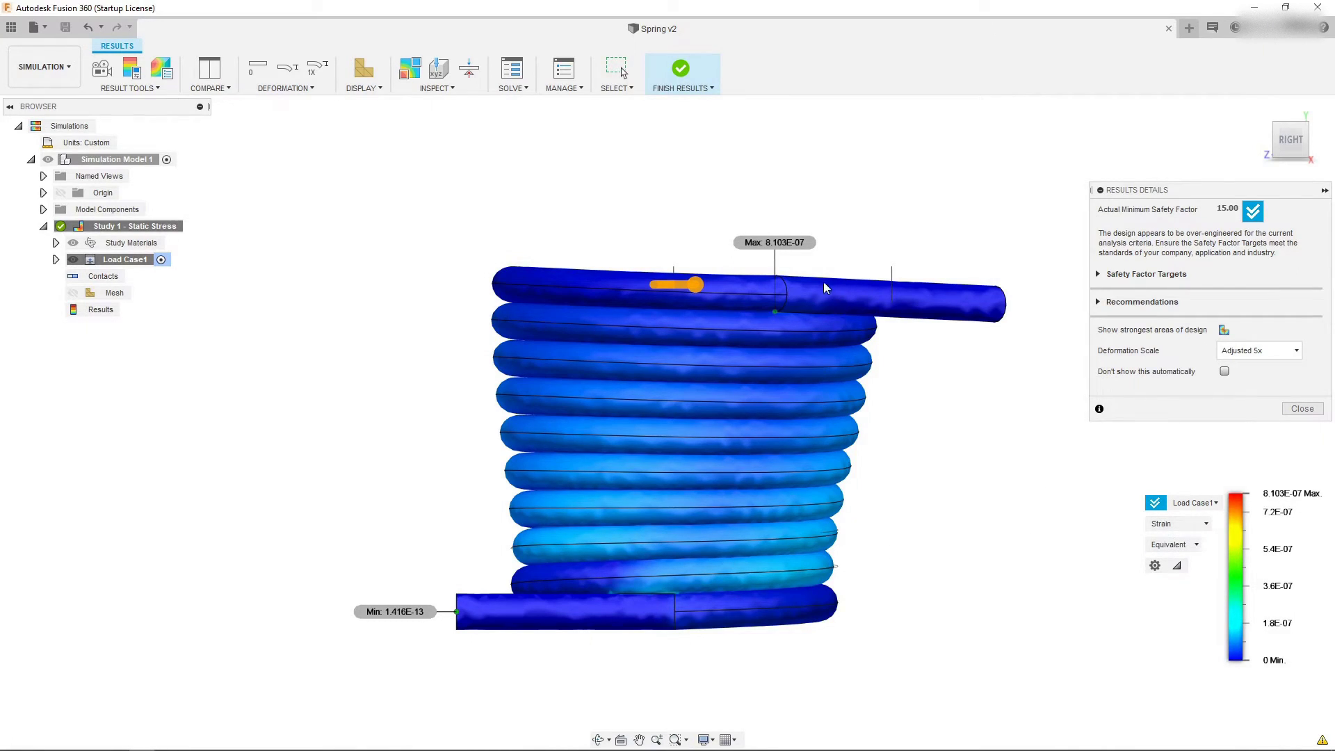
# Look through the Safety Factor and Stress results, and return the plot to Displacement.
pyautogui.click(1170, 525)
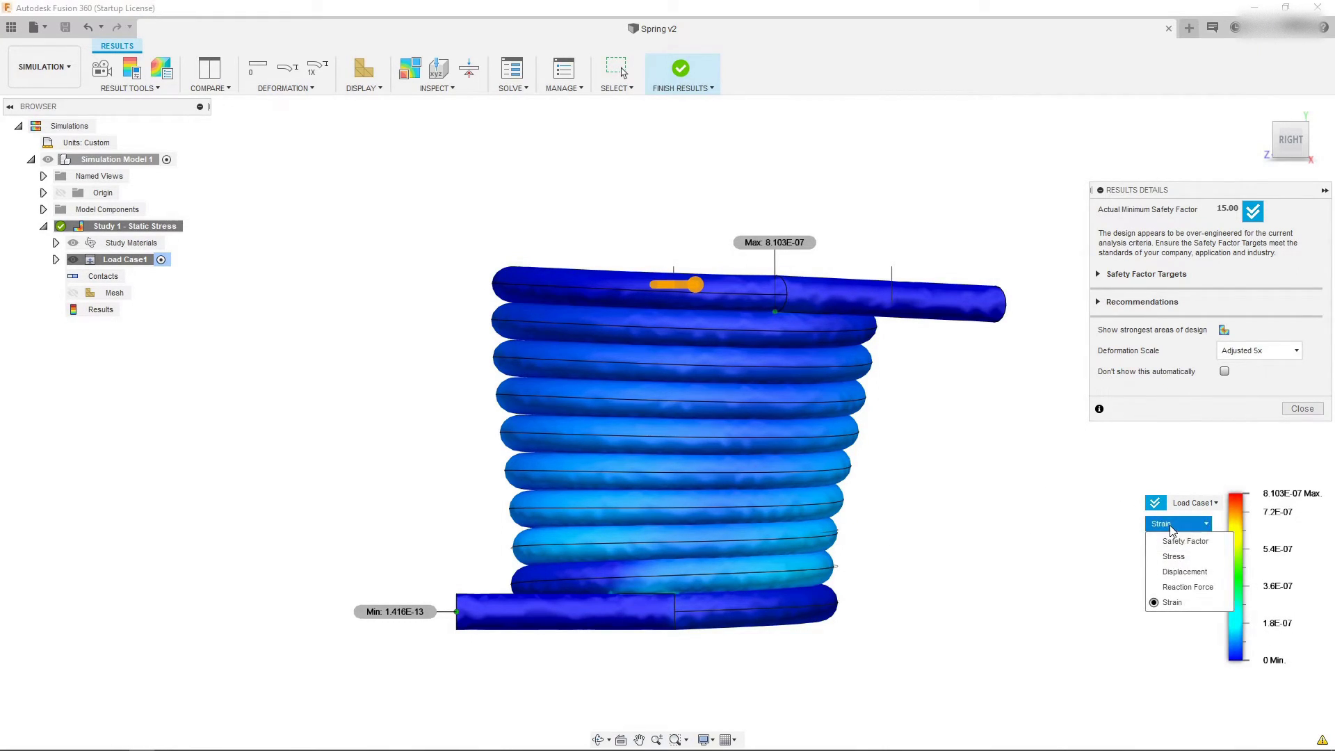
pyautogui.click(1181, 542)
pyautogui.click(1179, 523)
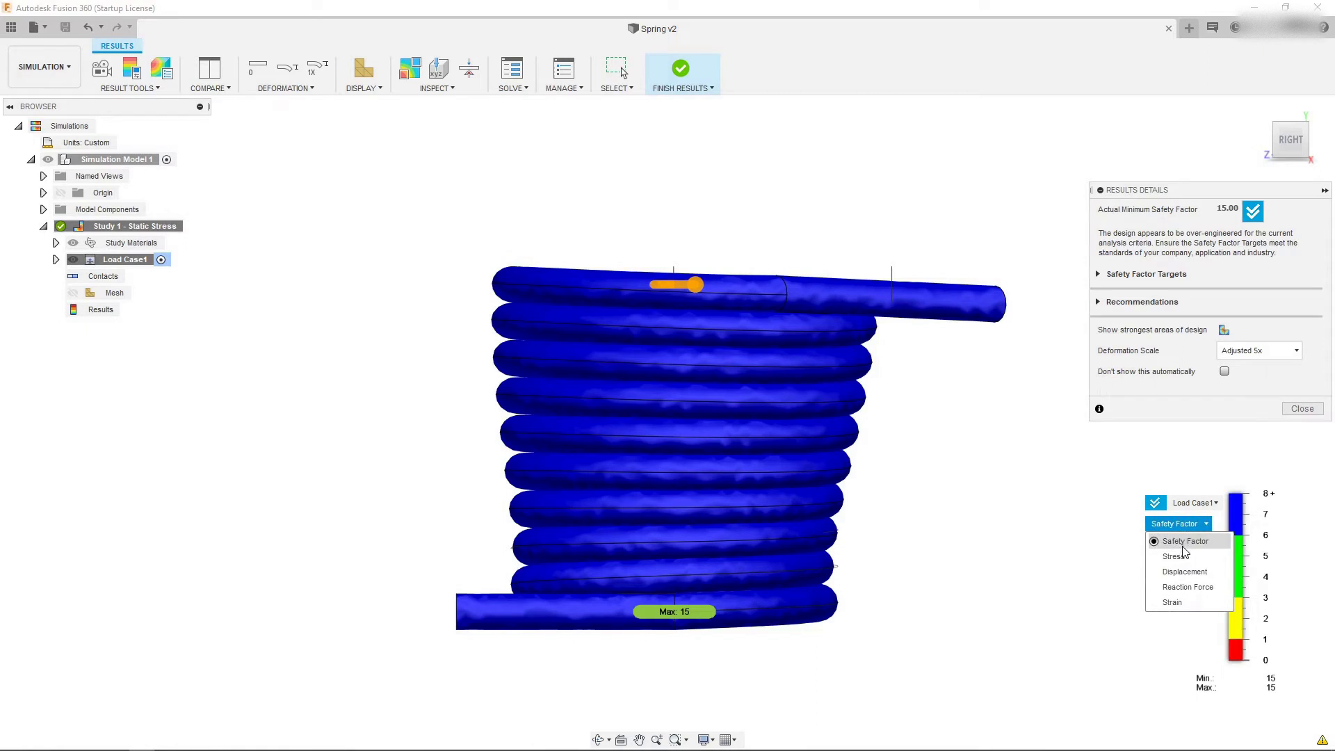
pyautogui.click(1174, 557)
pyautogui.click(1178, 524)
pyautogui.click(1190, 572)
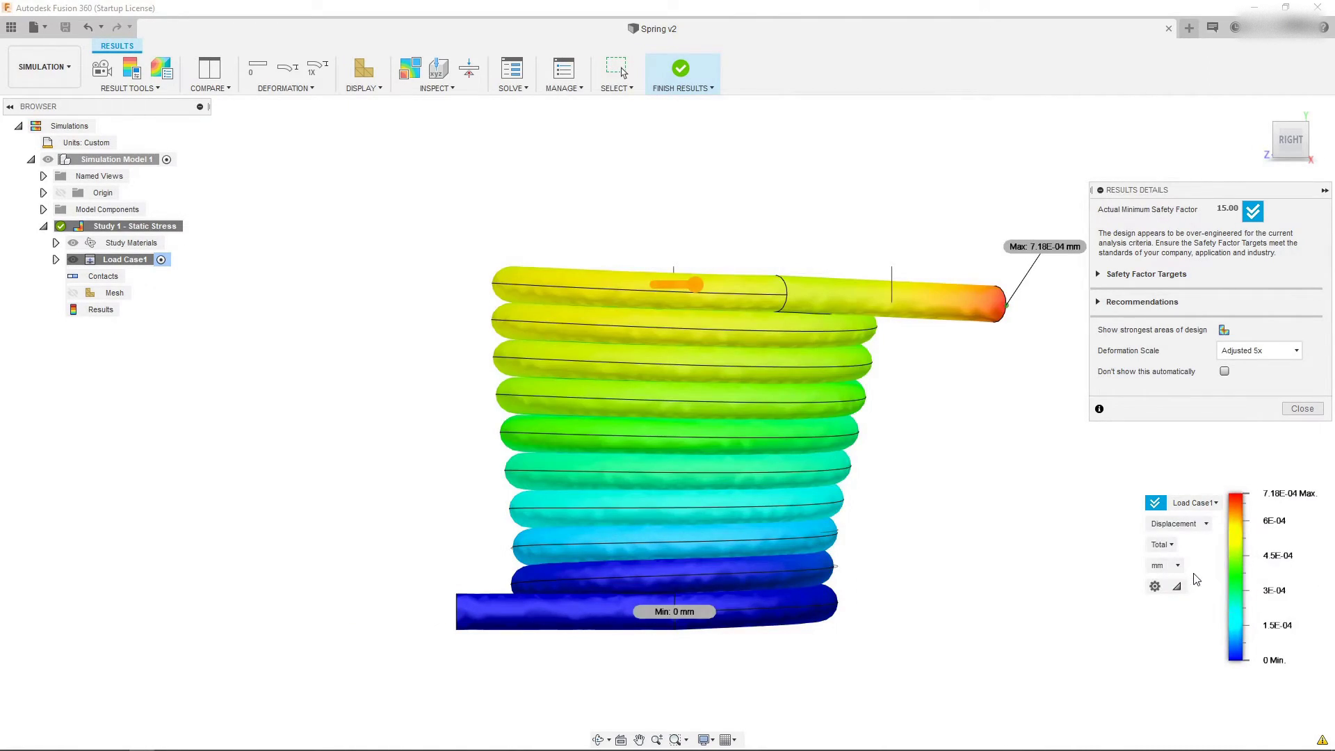
# Close the results details and finish the results review to return to the study setup.
pyautogui.click(1318, 415)
pyautogui.scroll(-2, 1109, 451)
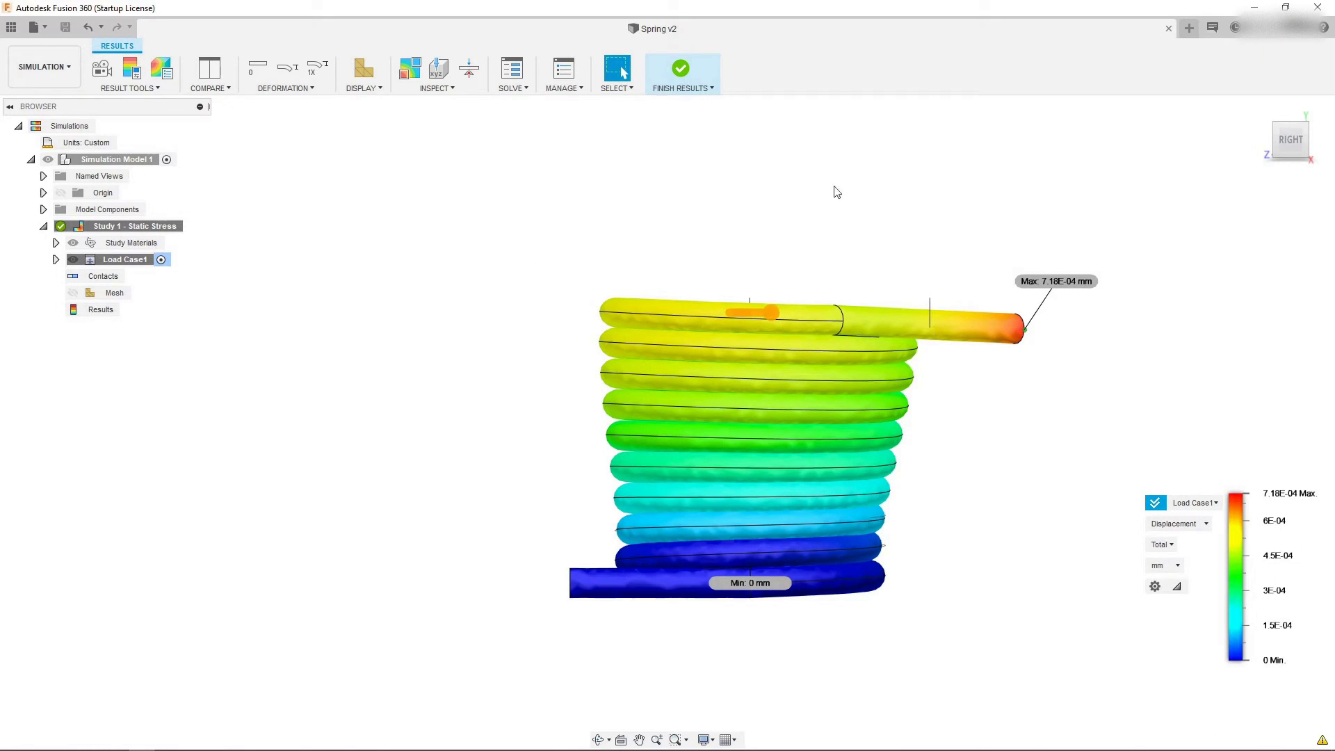
pyautogui.click(682, 71)
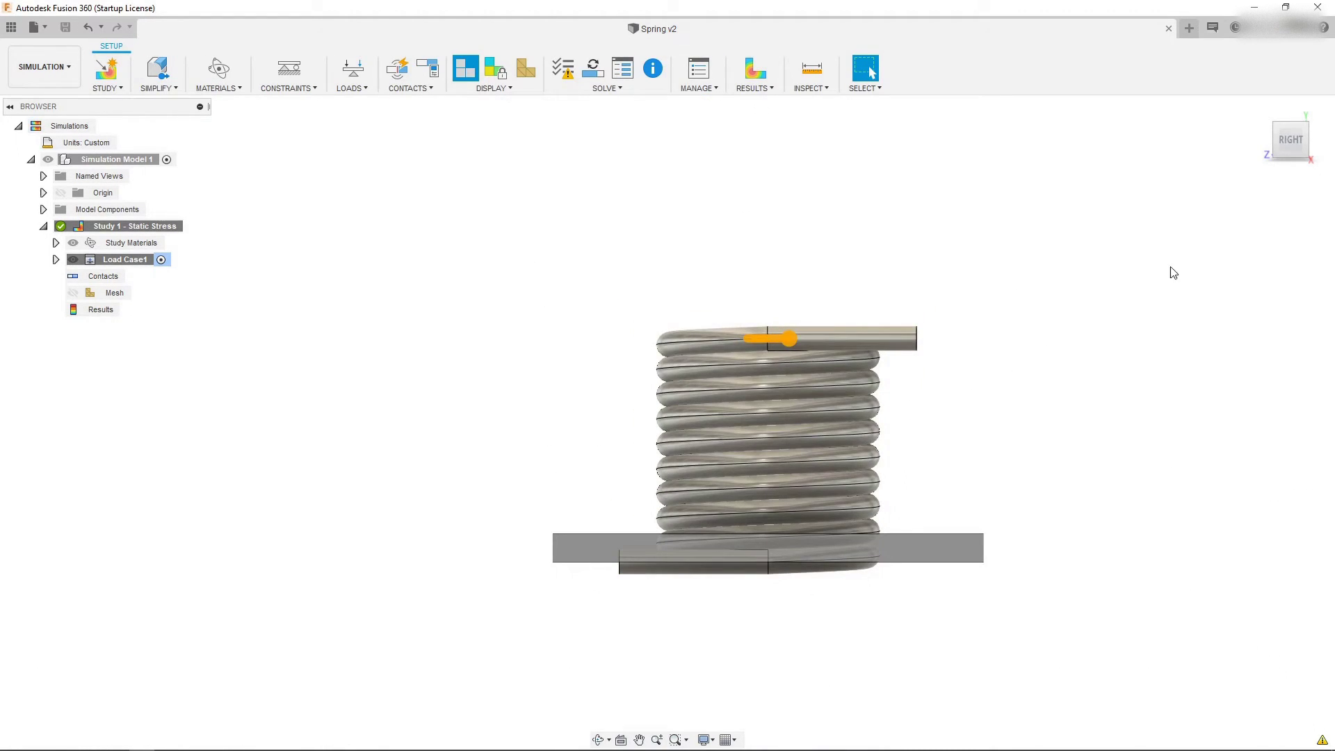
# Start a structural load of type Force on the end face of the spring's upper leg.
pyautogui.click(1274, 125)
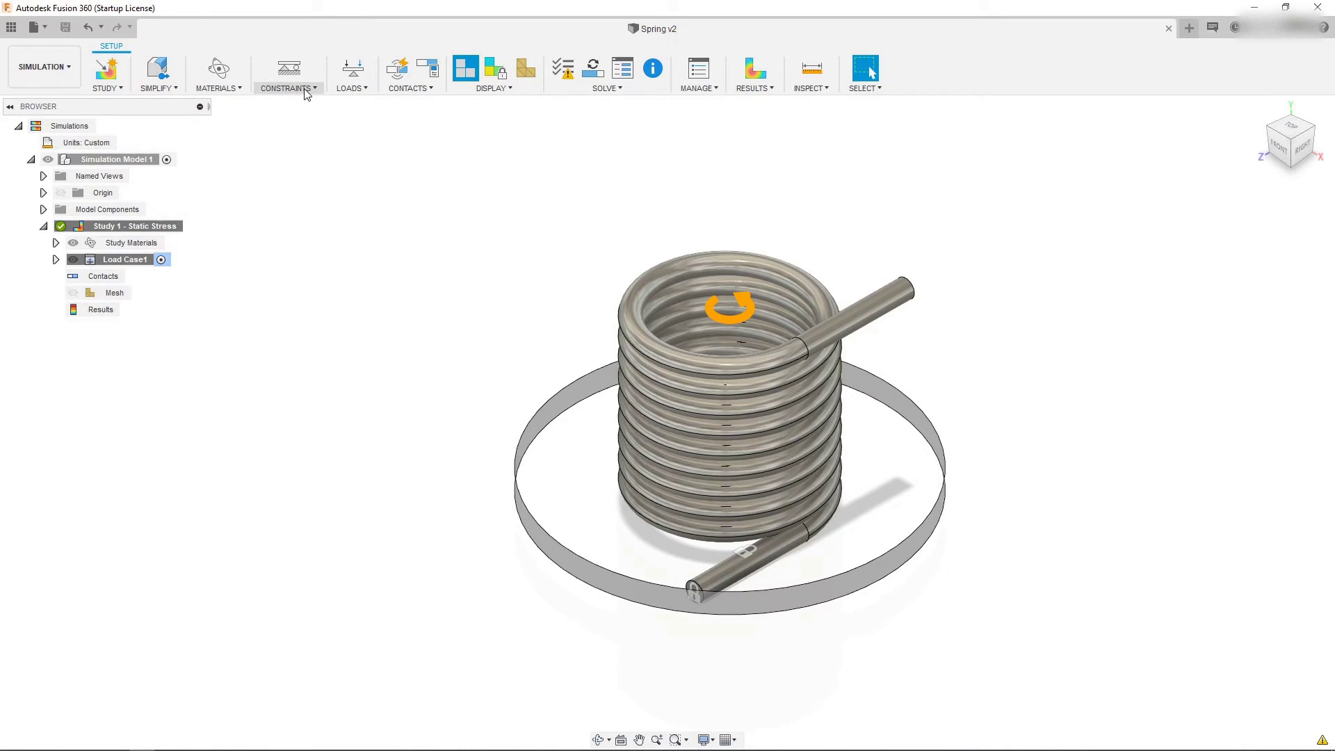
pyautogui.click(344, 91)
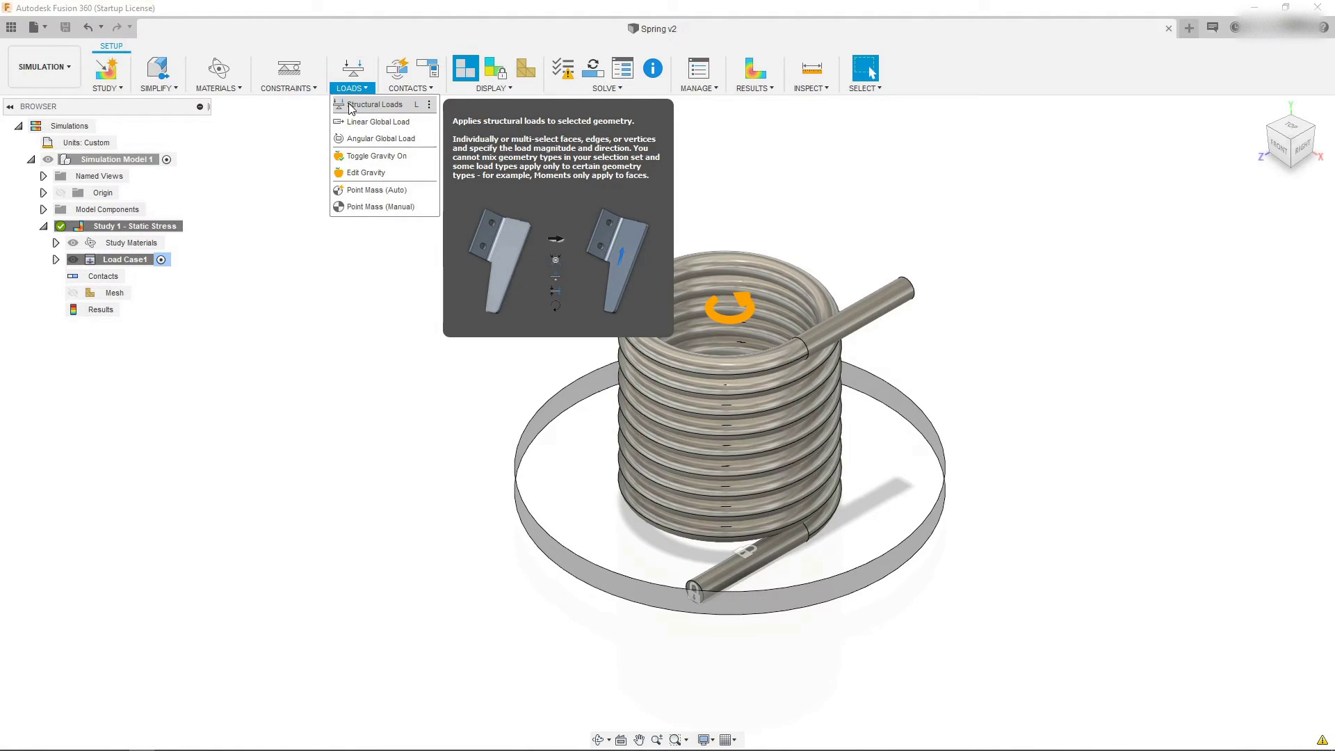
pyautogui.click(351, 106)
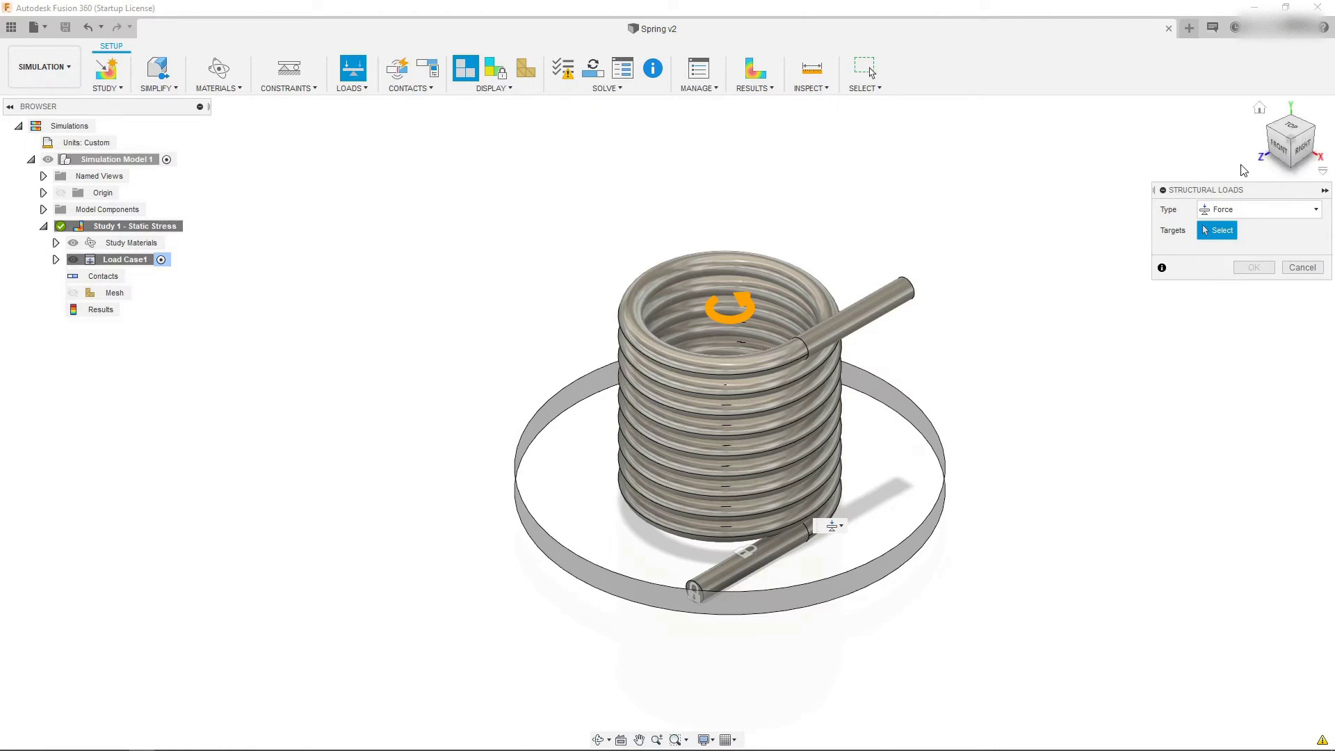
pyautogui.click(1311, 146)
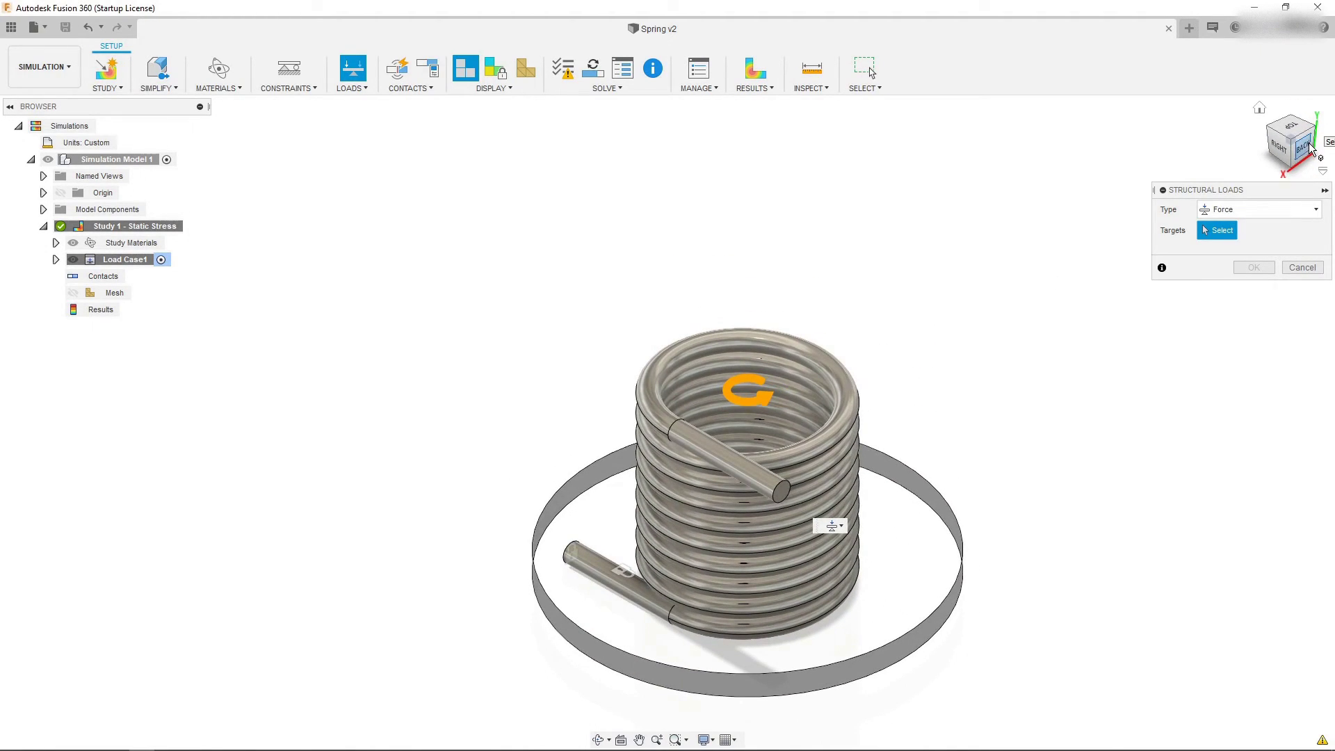
pyautogui.click(783, 494)
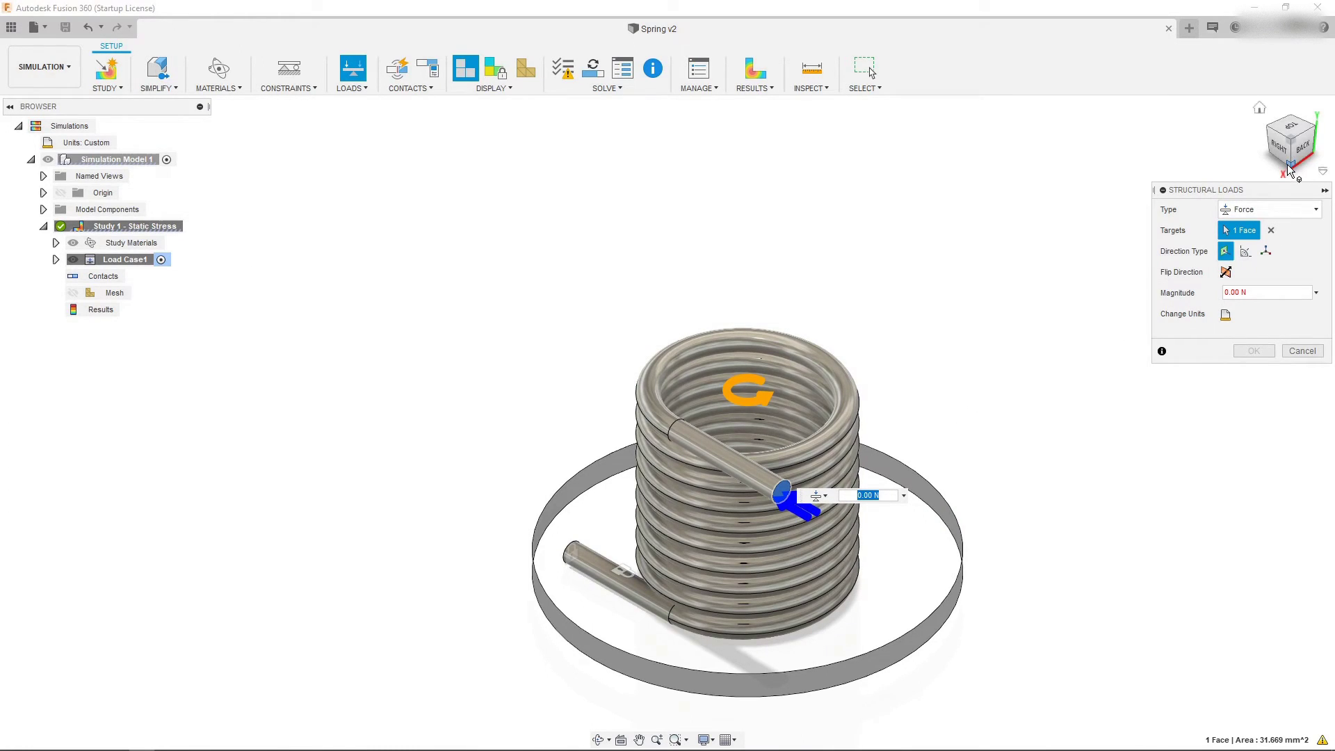
# Define the force's direction by angles and rotate it to a Y Angle of 90 deg.
pyautogui.click(1246, 251)
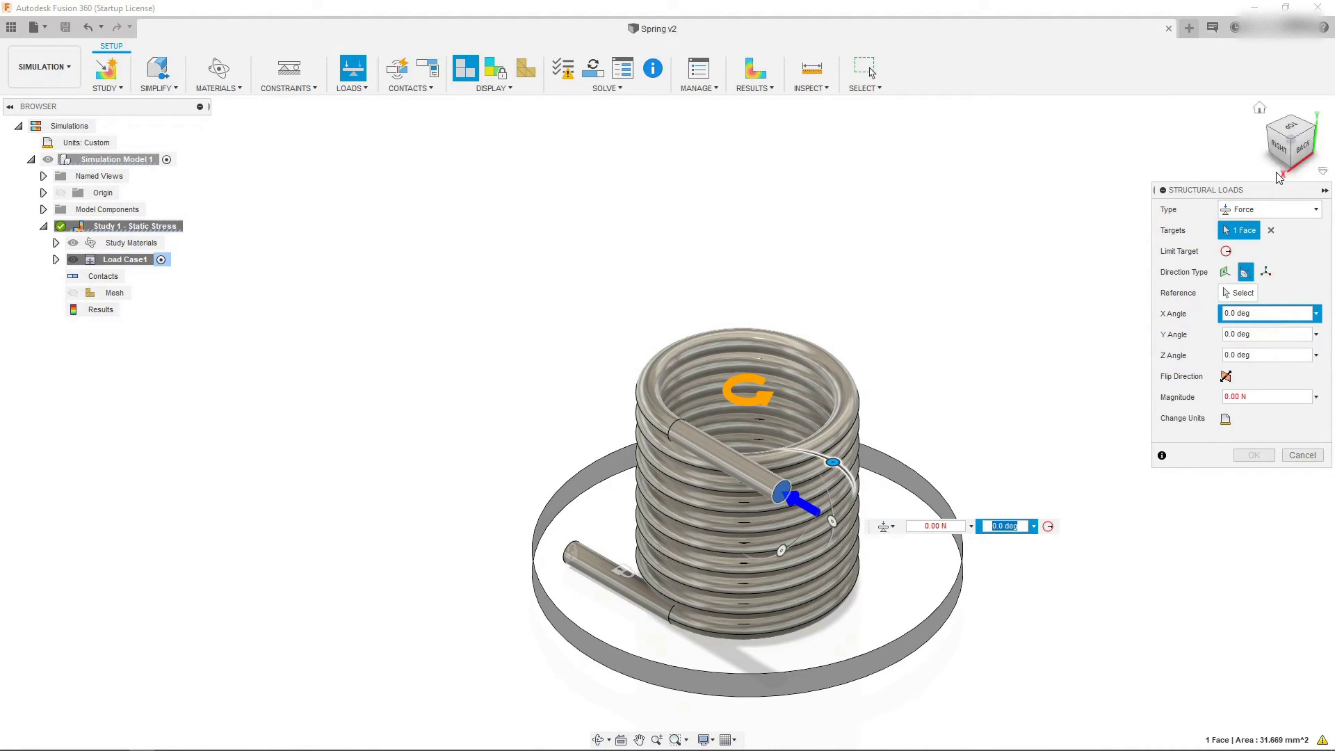
pyautogui.click(1279, 148)
pyautogui.moveTo(989, 338); pyautogui.dragTo(944, 395)
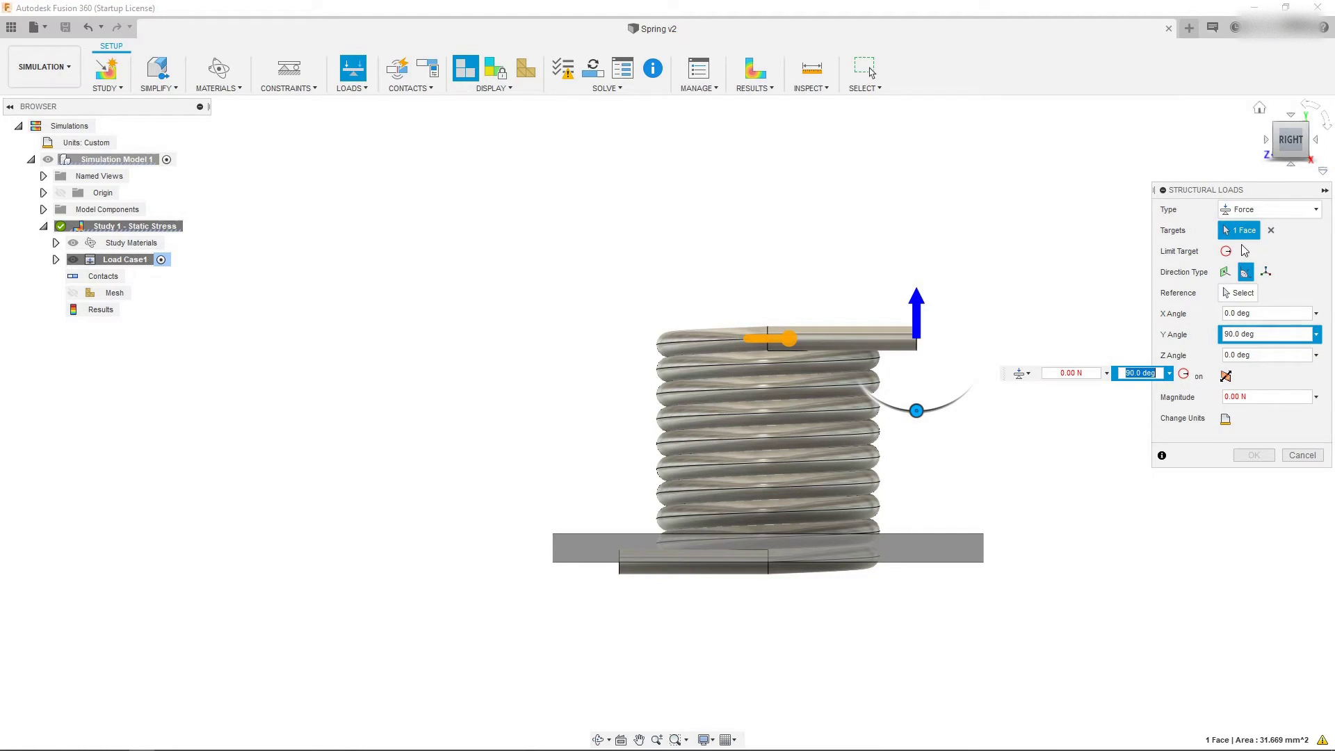
# Give the force a magnitude of 300 N and change its units to lbforce.
pyautogui.click(1234, 396)
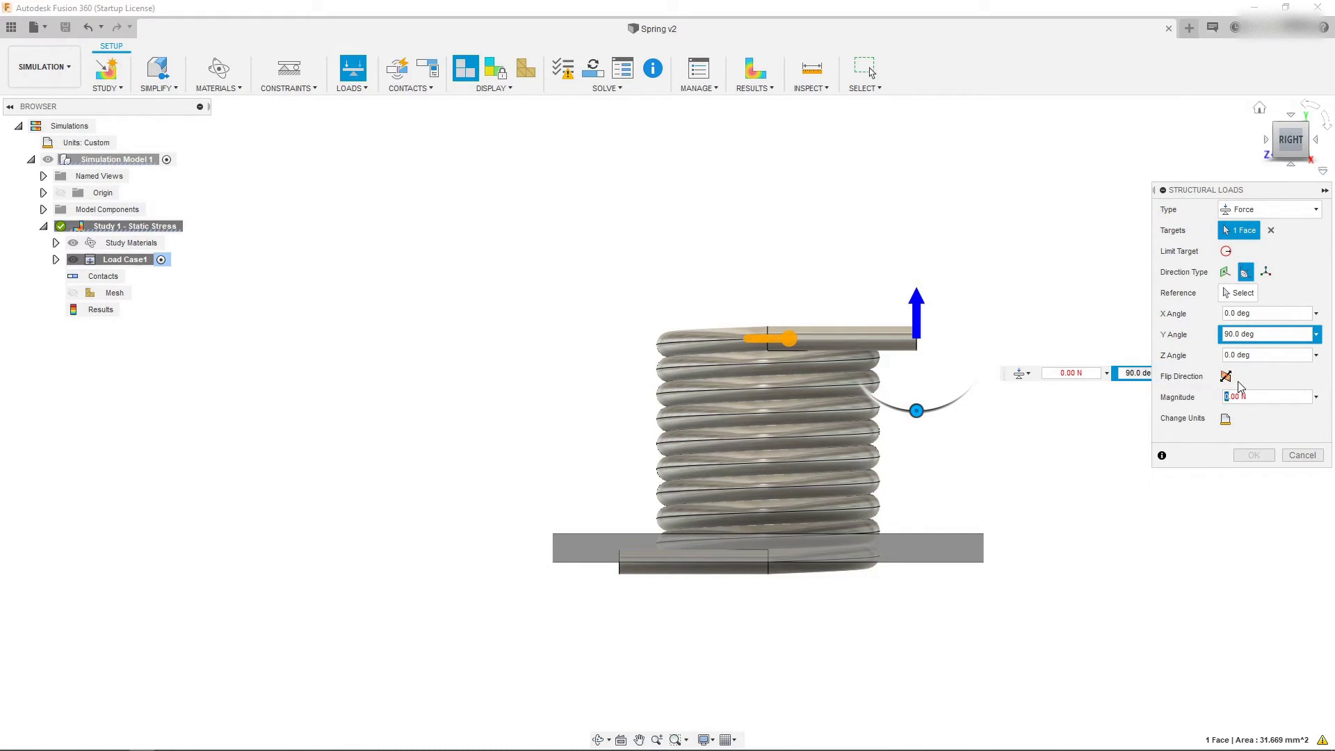
pyautogui.write('300')
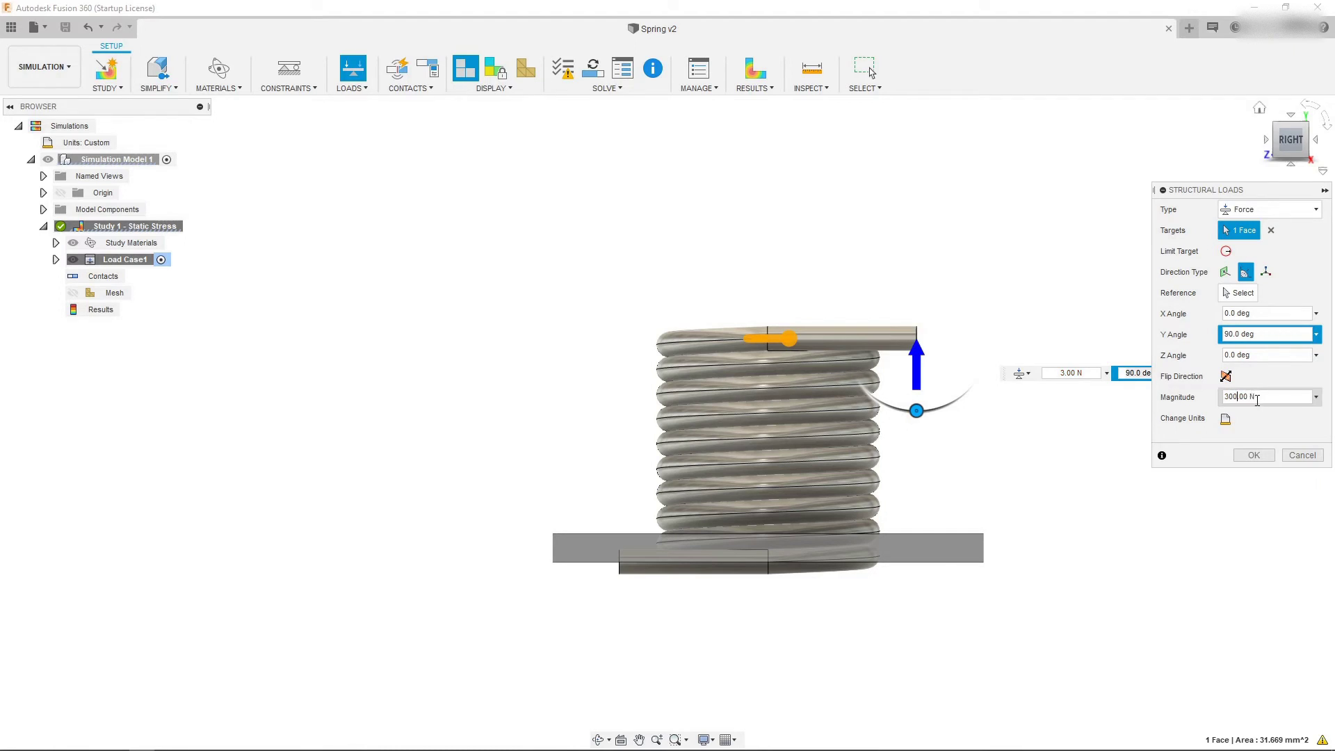
pyautogui.click(1225, 419)
pyautogui.click(1283, 420)
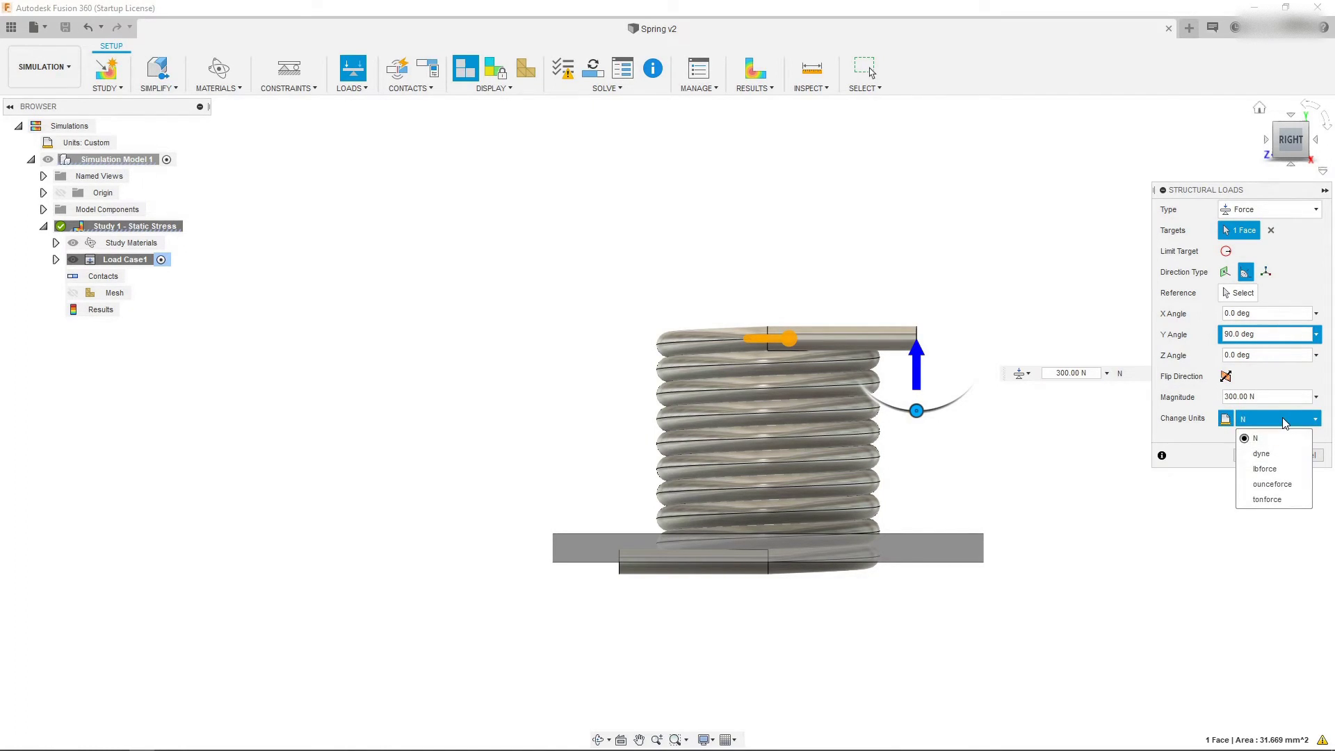
pyautogui.click(1288, 472)
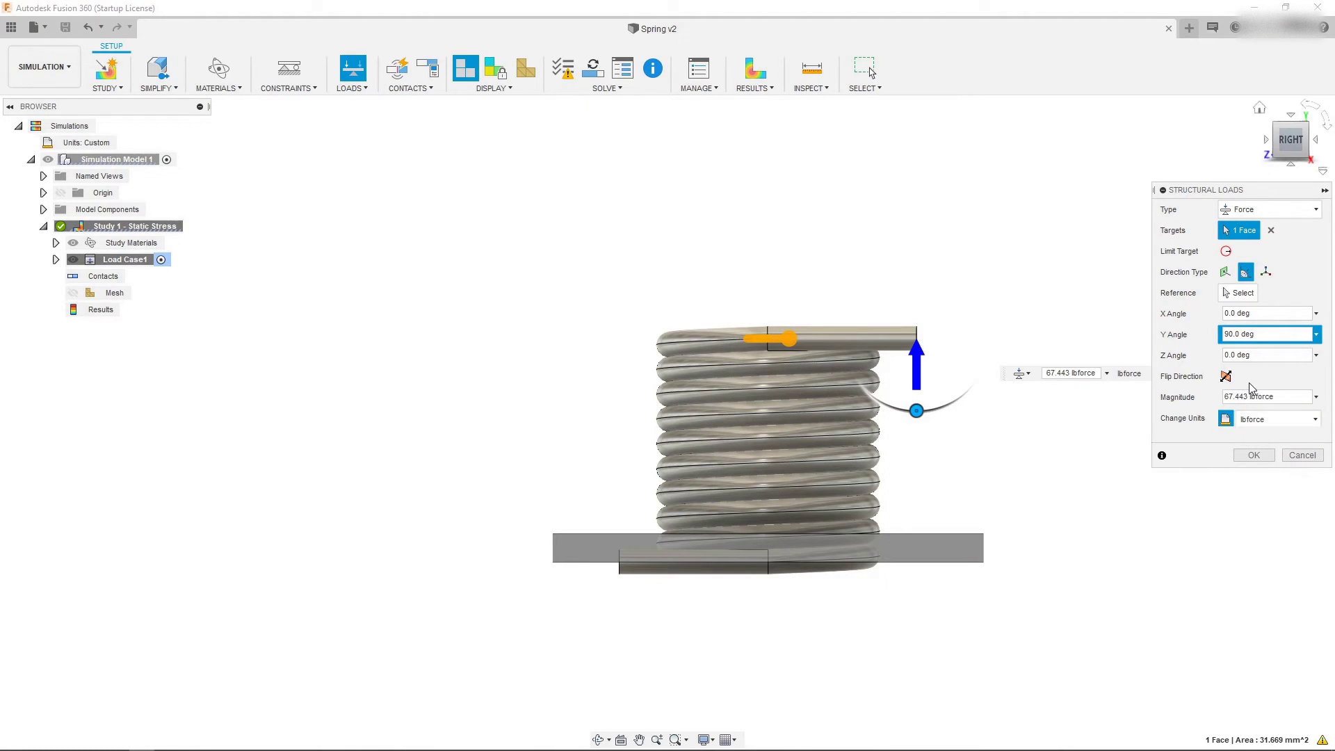
# Set the force's magnitude to 100 lbforce and apply the load to the spring's upper leg.
pyautogui.click(1235, 399)
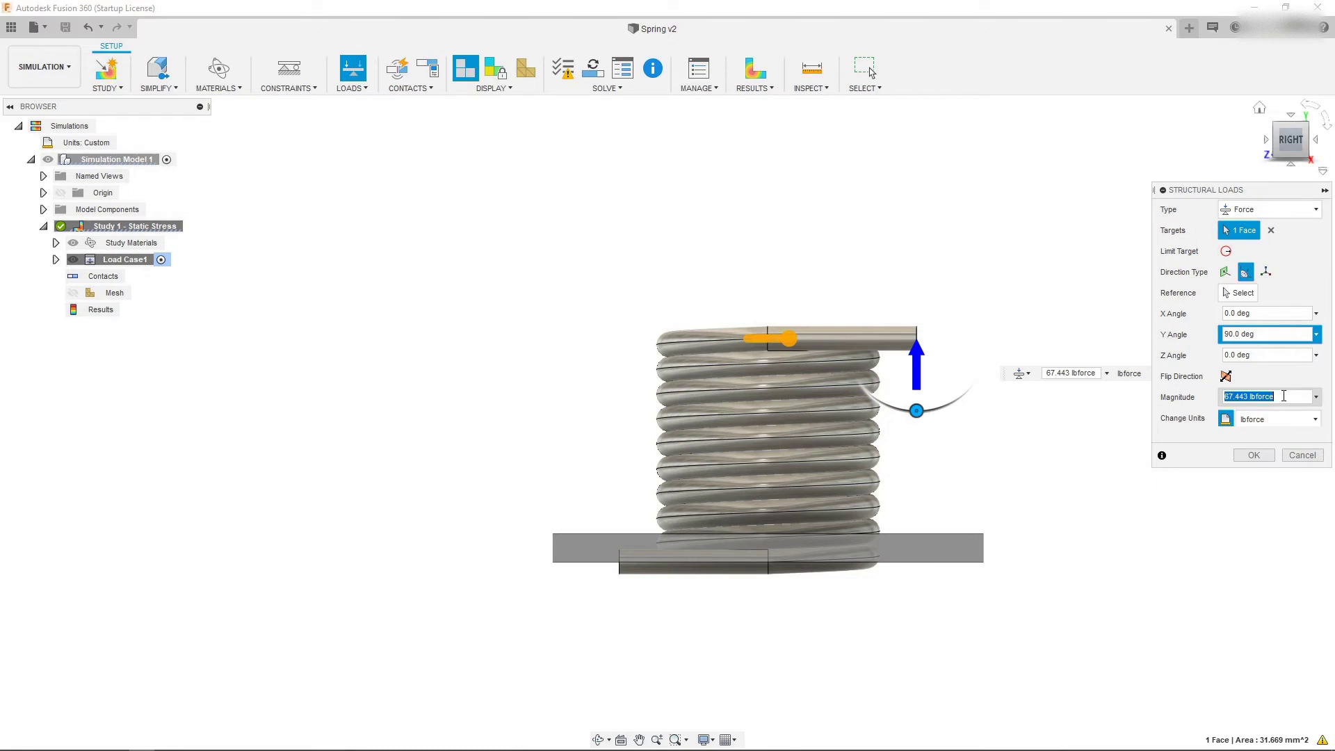
pyautogui.click(1237, 396)
pyautogui.moveTo(1249, 396); pyautogui.dragTo(1217, 401)
pyautogui.write('100')
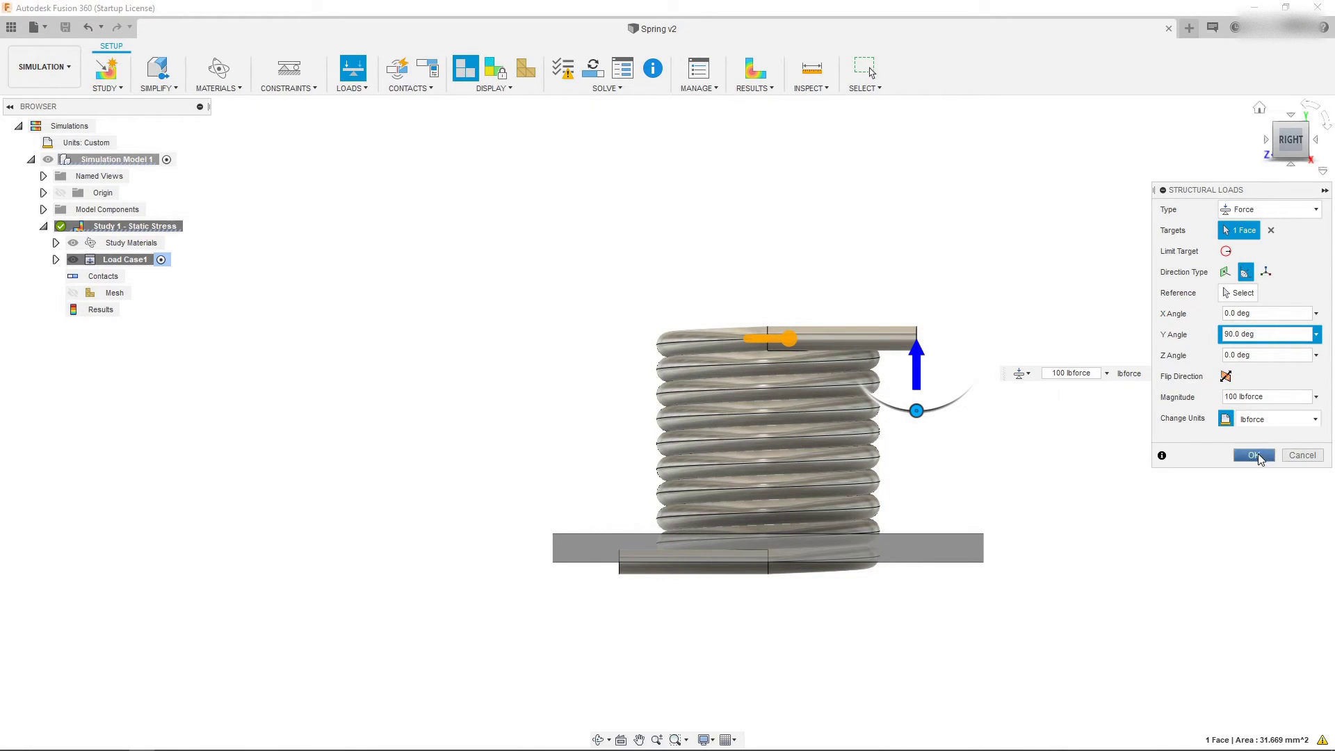
pyautogui.click(1253, 454)
# Solve the Study 1 static stress study locally with the added force.
pyautogui.scroll(-1, 922, 454)
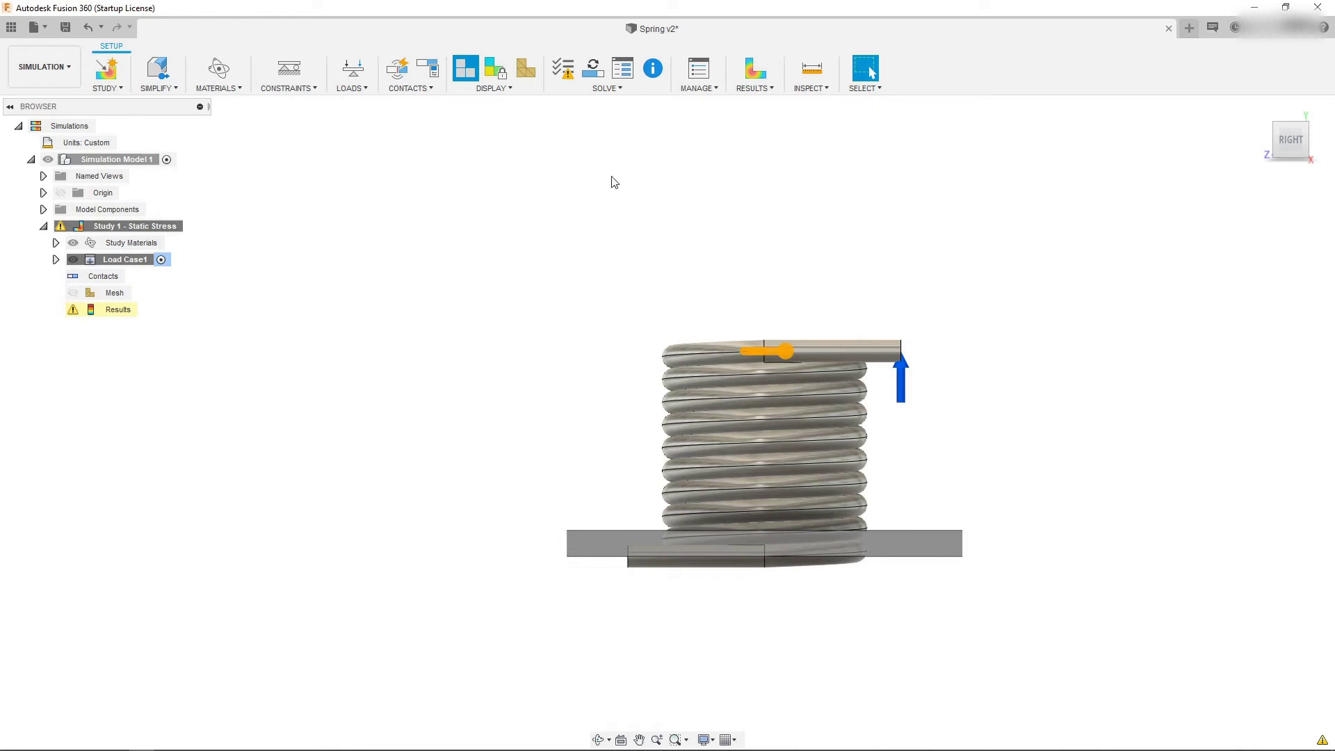
pyautogui.click(592, 68)
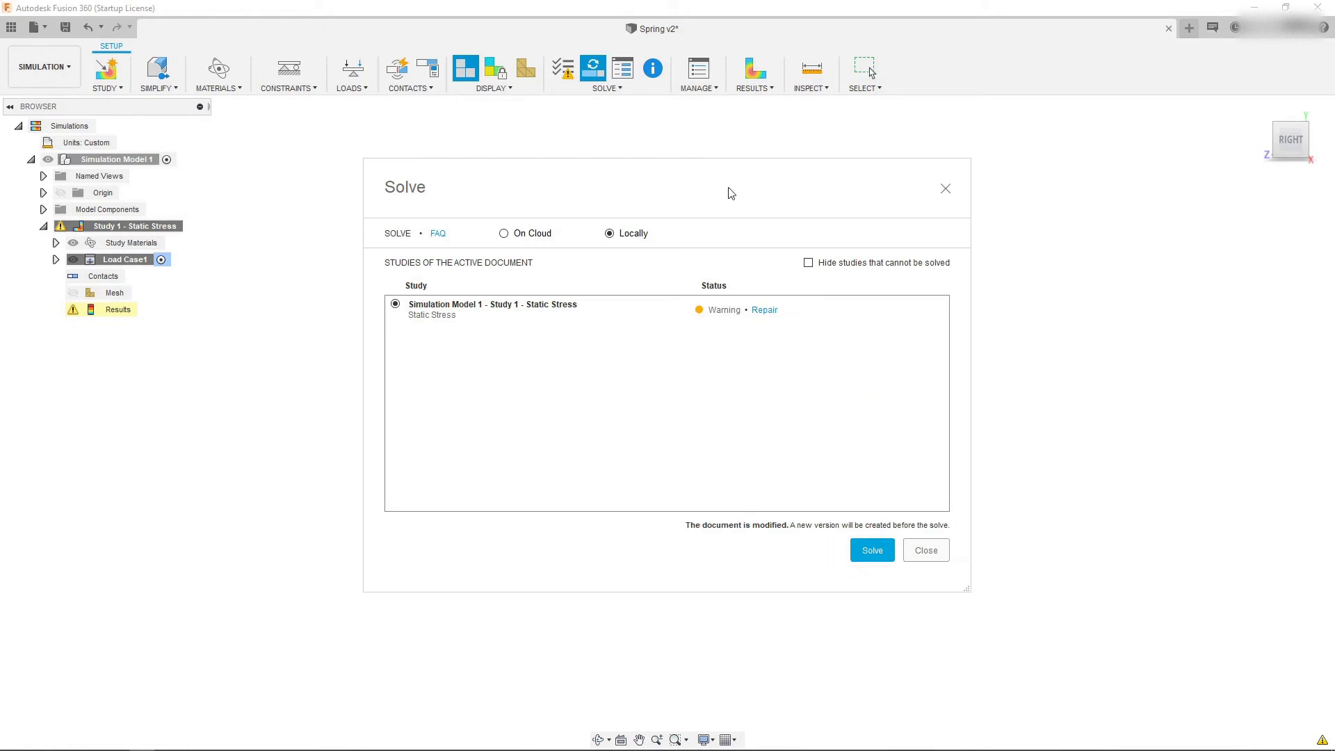
pyautogui.click(868, 549)
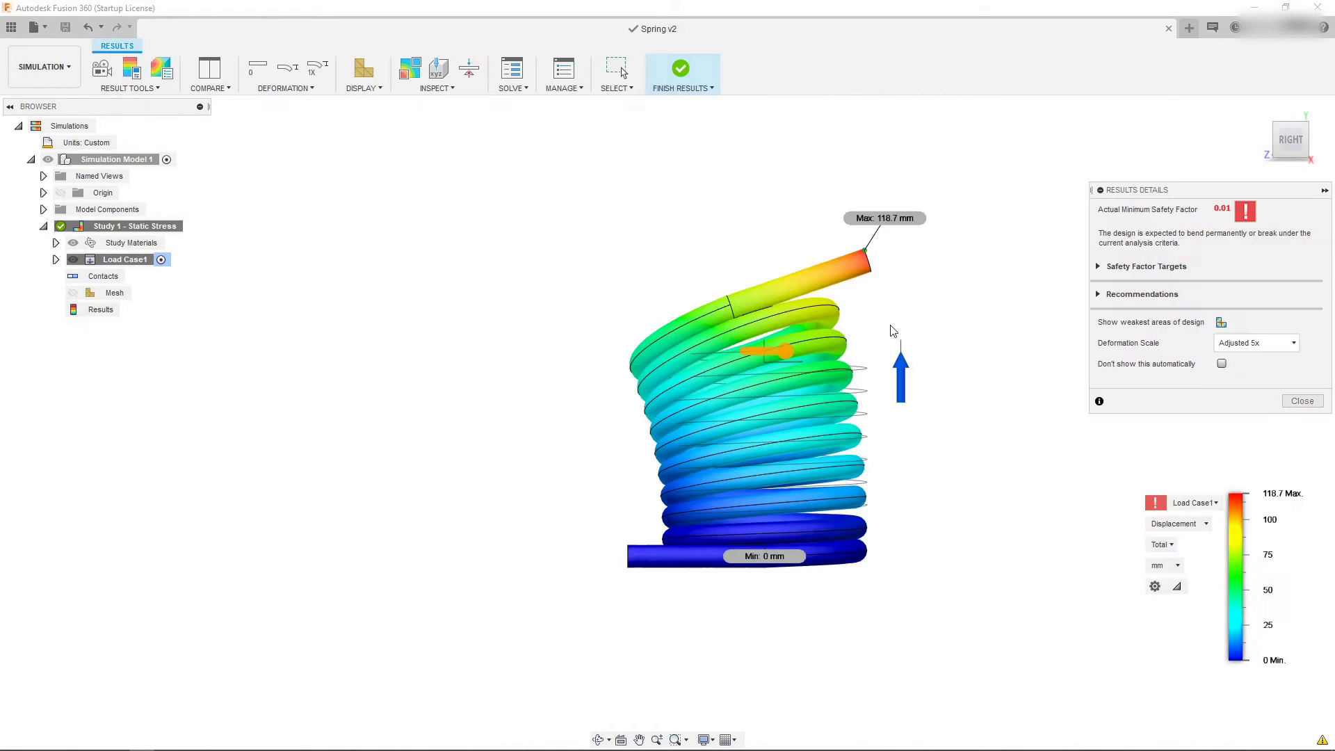
# Set the results' deformation scale to Actual and examine the spring's displacement from several sides.
pyautogui.click(1277, 128)
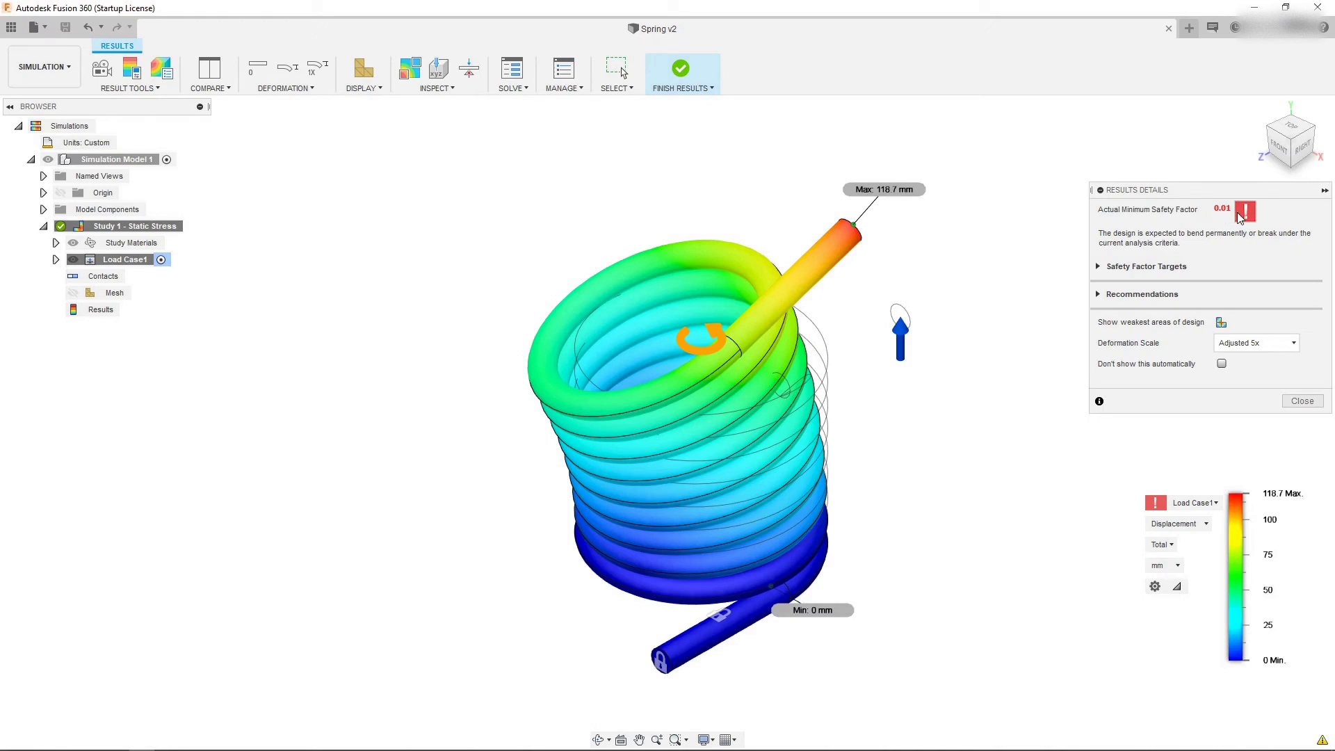
pyautogui.click(1253, 345)
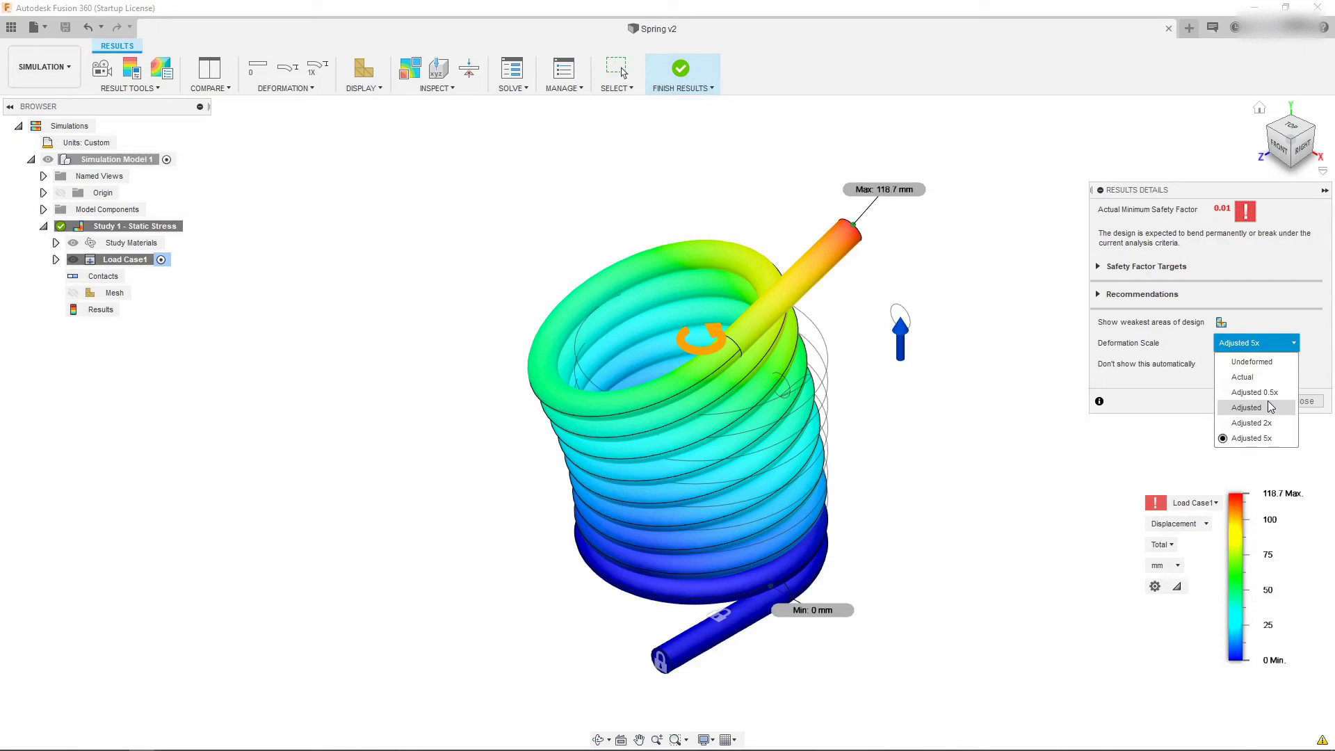
pyautogui.click(1265, 378)
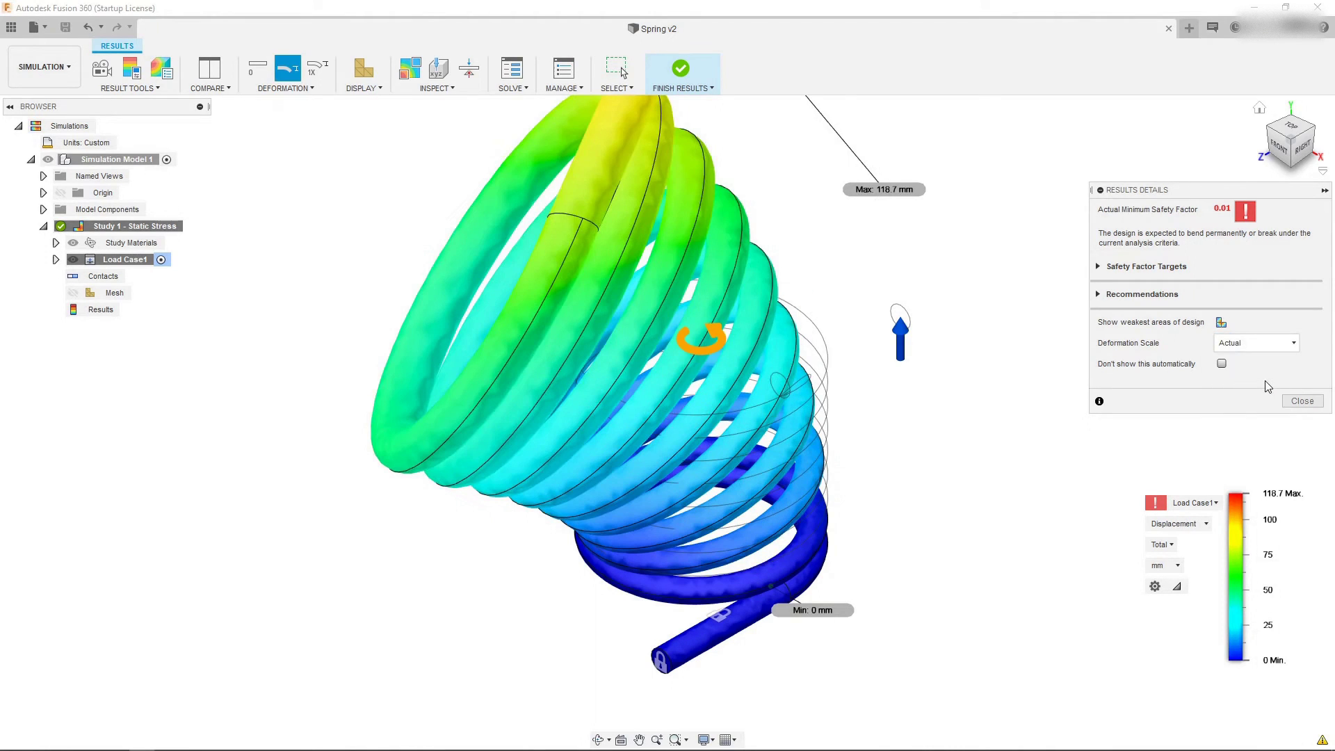
pyautogui.click(1304, 152)
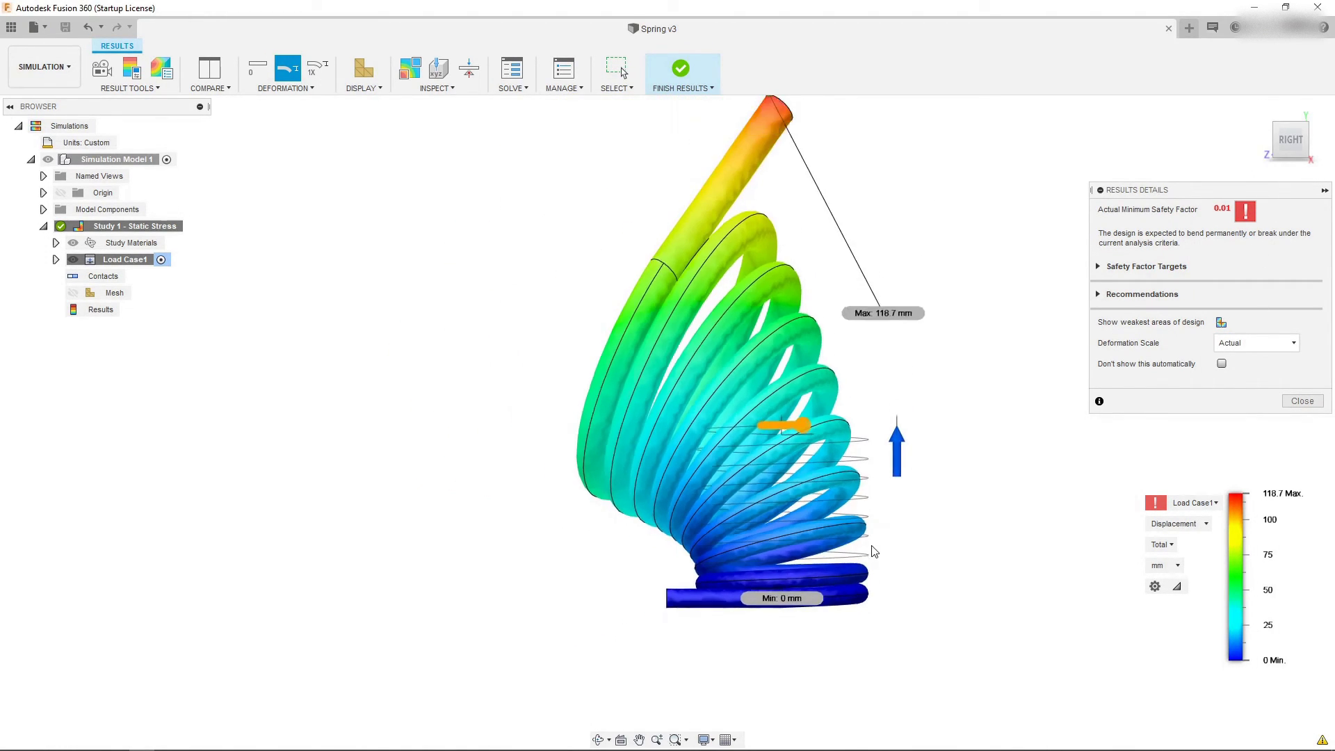
pyautogui.scroll(1, 856, 379)
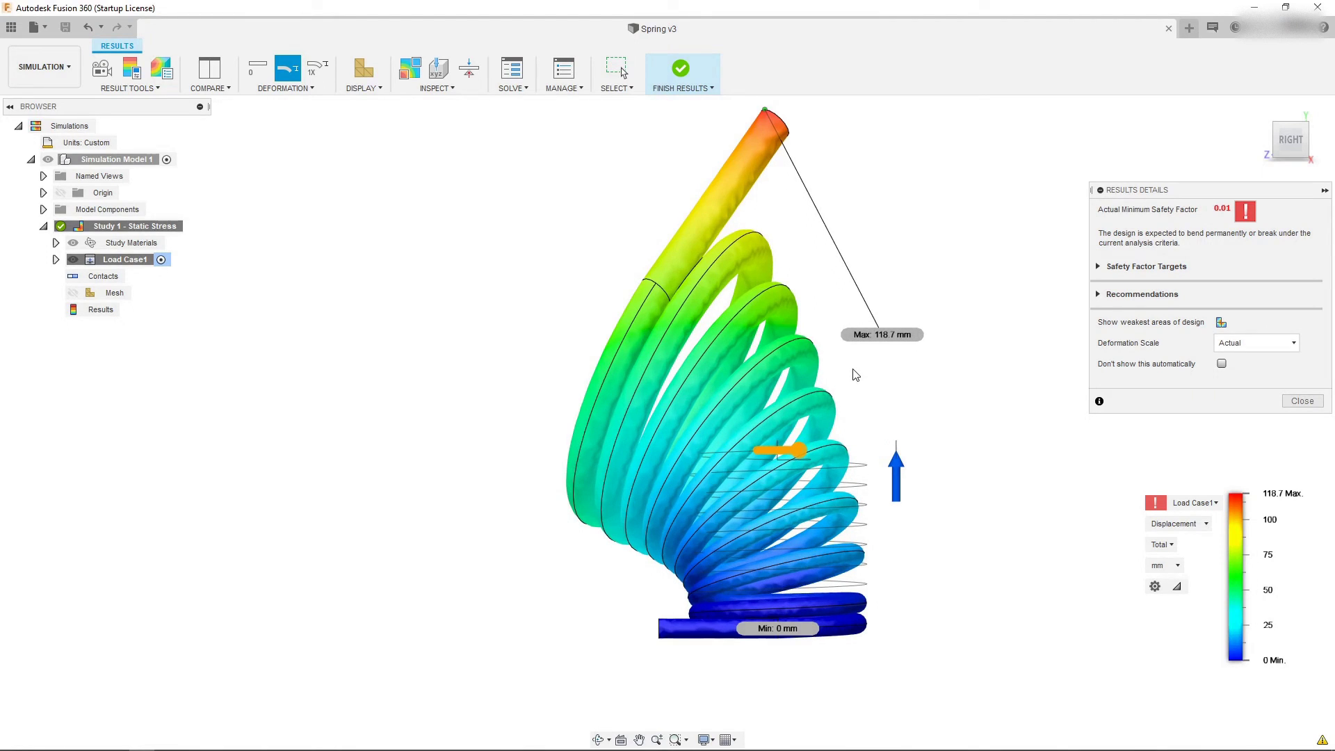
pyautogui.click(1276, 147)
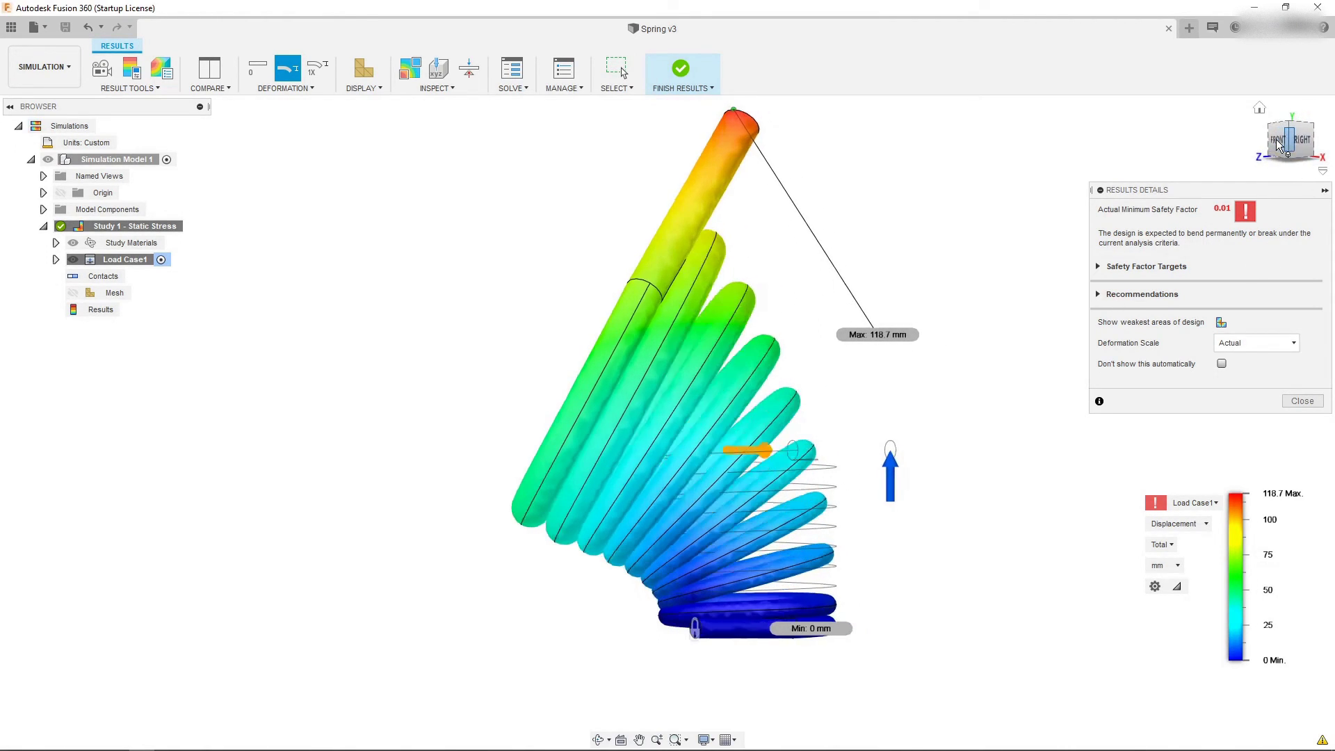
# Look through the Stress, Reaction Force and Safety Factor plots, examining the safety factor around the spring.
pyautogui.click(1202, 524)
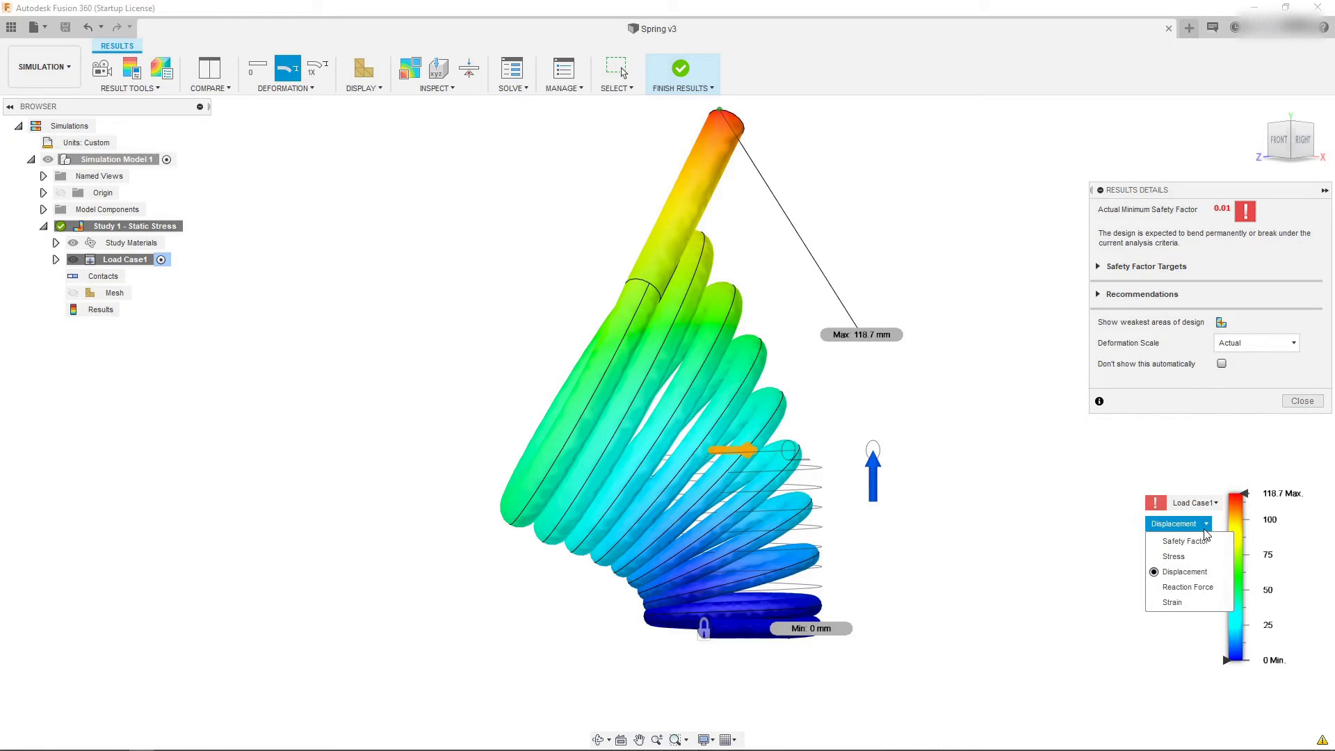
pyautogui.click(1201, 555)
pyautogui.click(1195, 524)
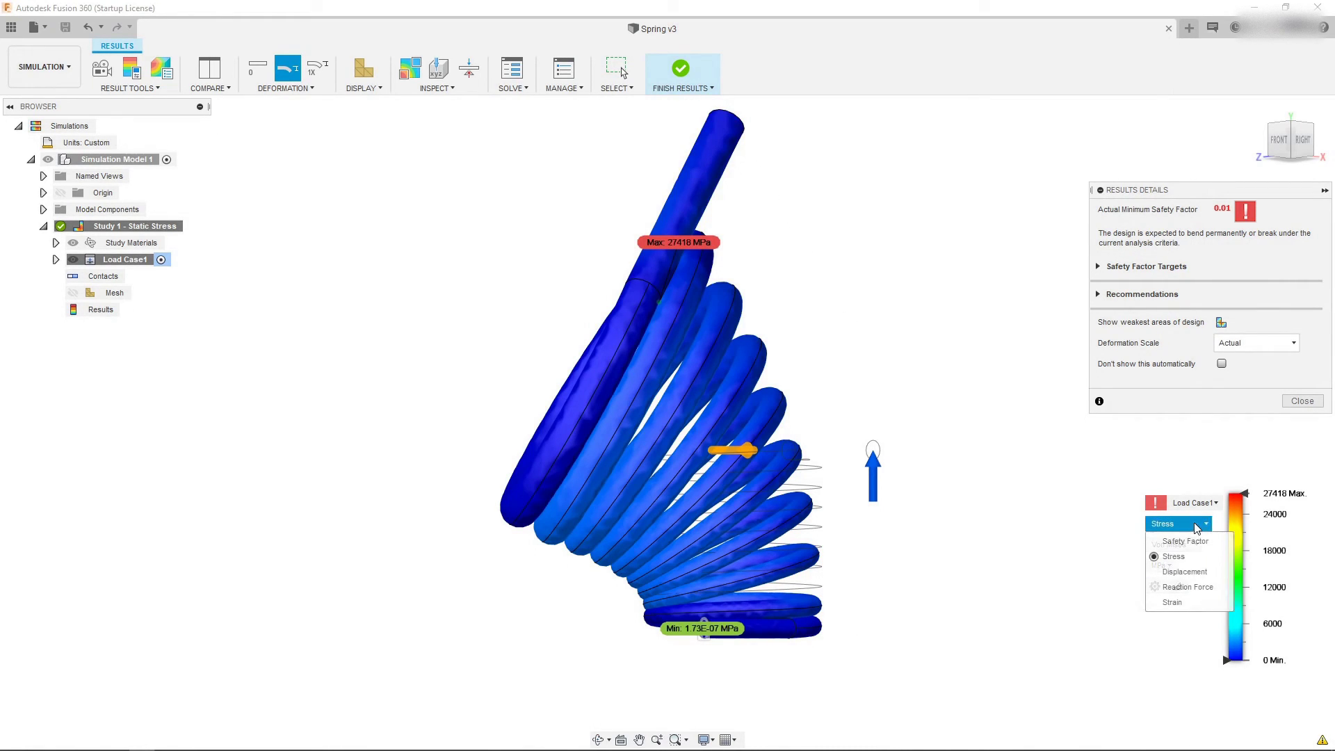
pyautogui.click(1189, 587)
pyautogui.click(1190, 525)
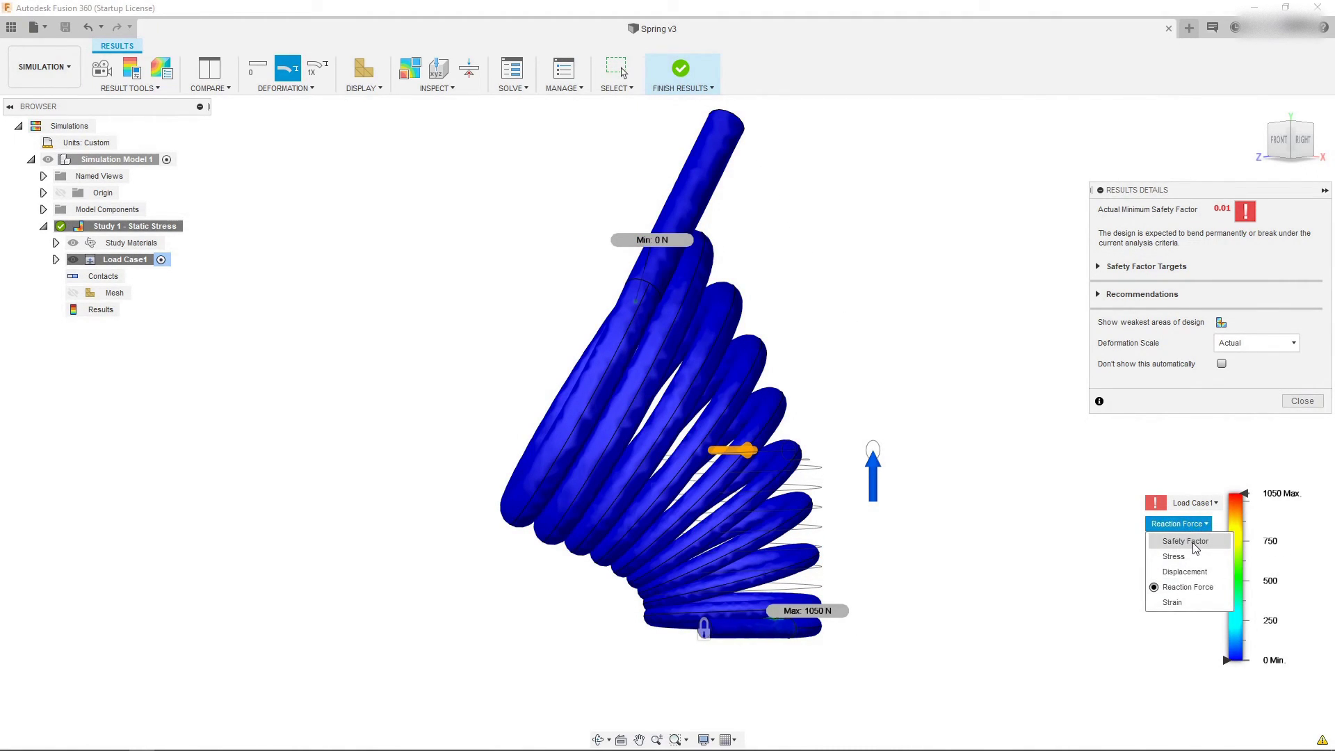
pyautogui.click(1187, 542)
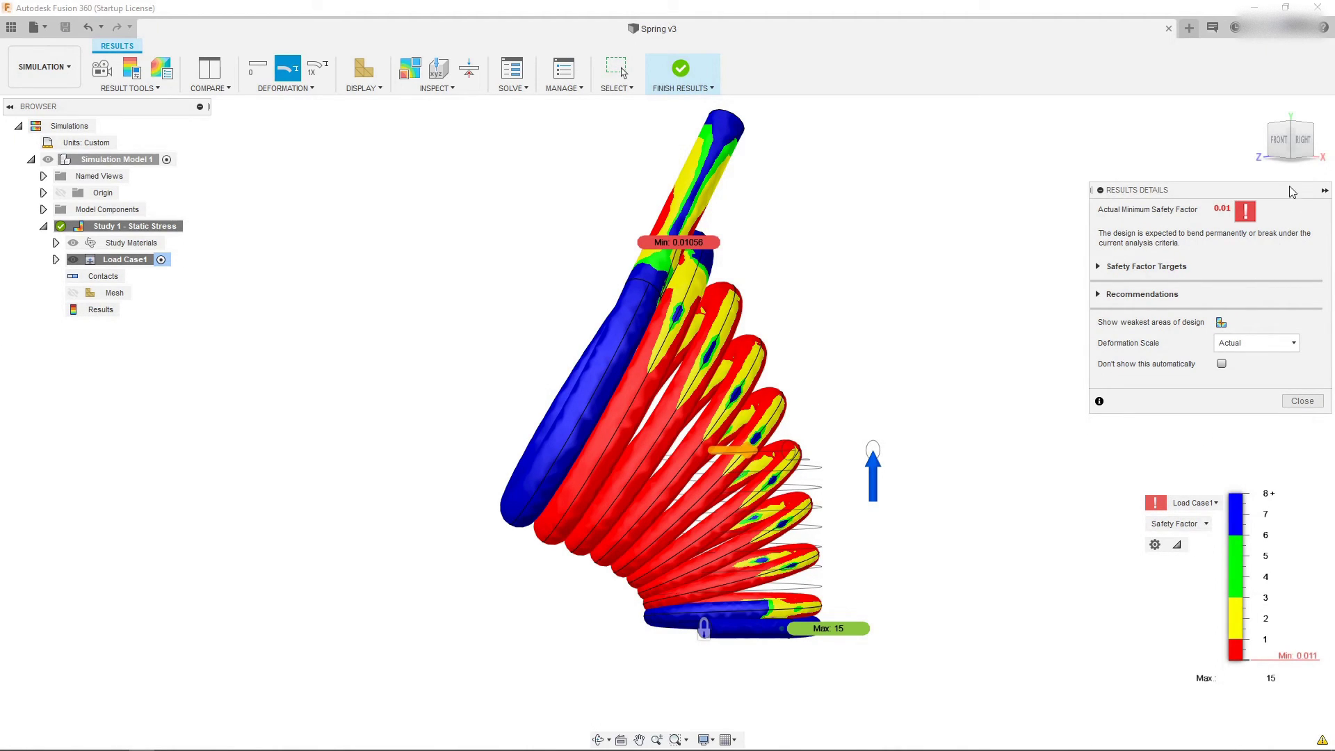
pyautogui.click(1297, 128)
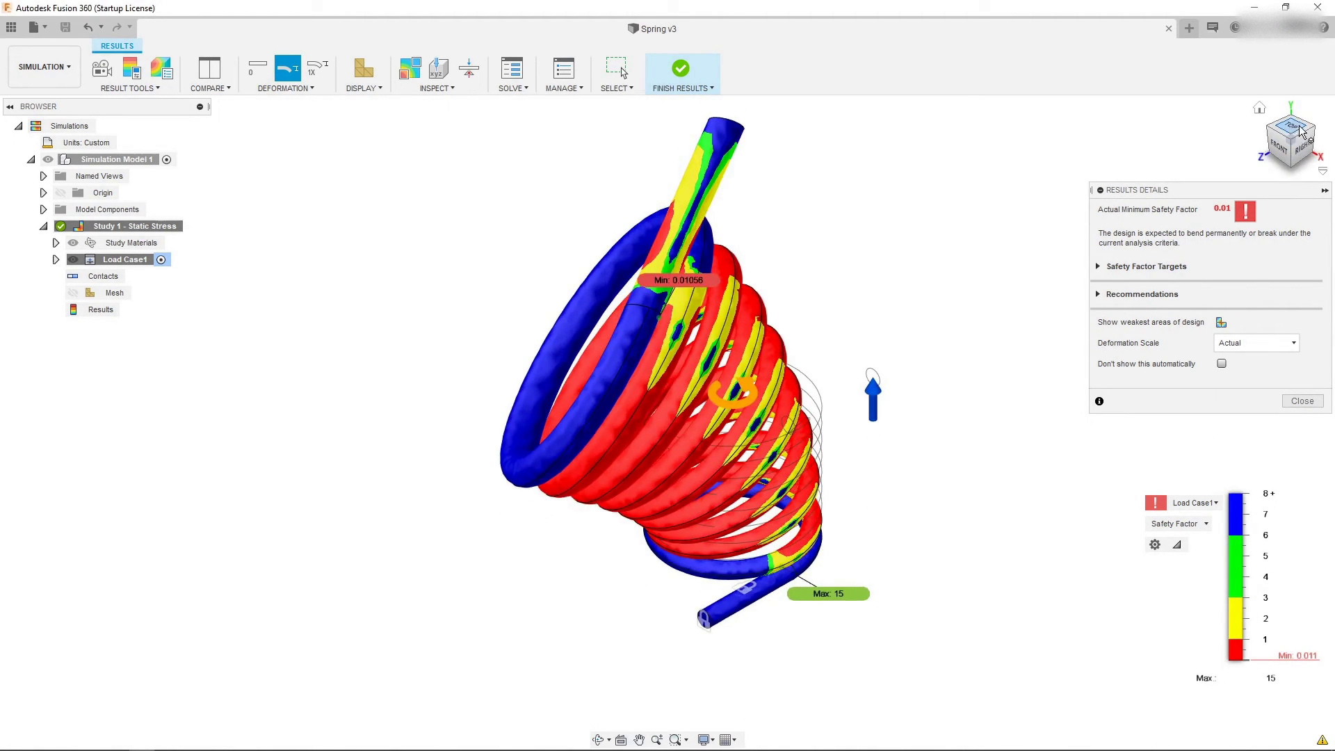
pyautogui.moveTo(1298, 130); pyautogui.dragTo(1282, 170)
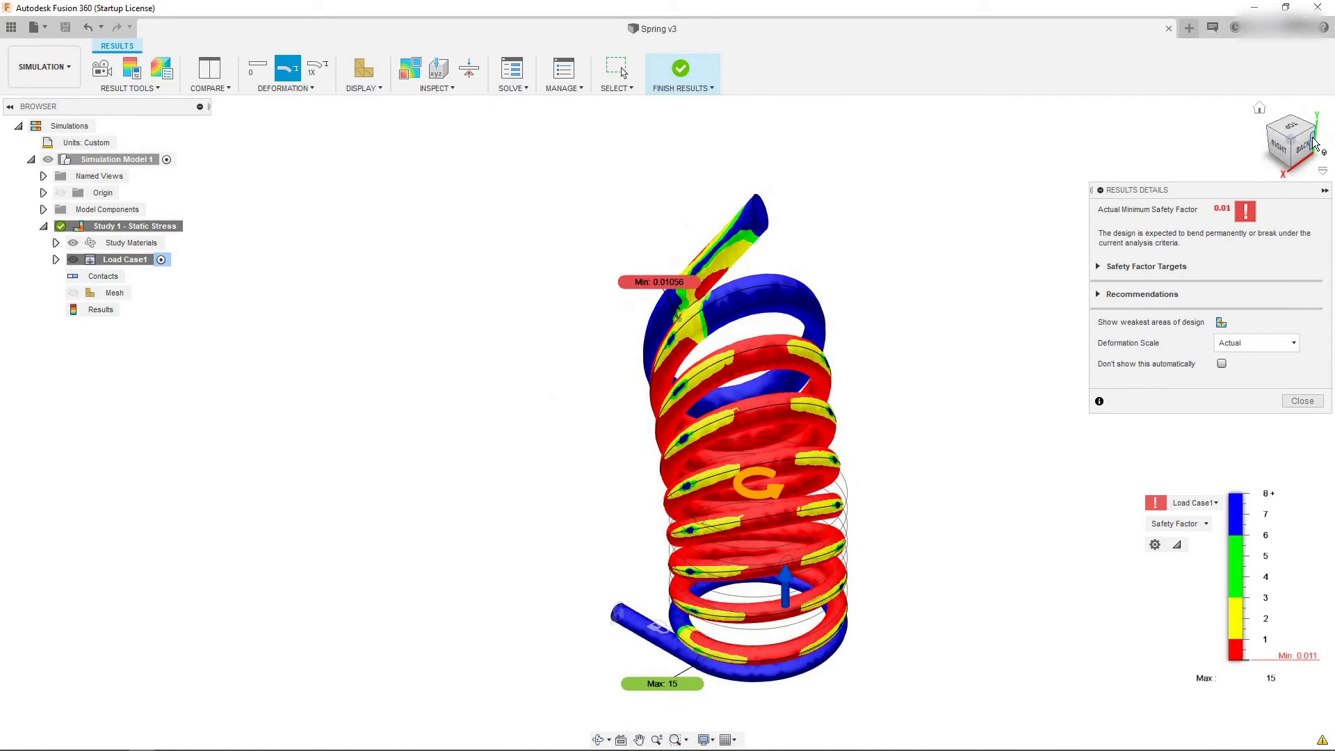
pyautogui.click(1278, 147)
# Return the plot to Displacement and view the deformed spring from the front and left sides.
pyautogui.click(1204, 526)
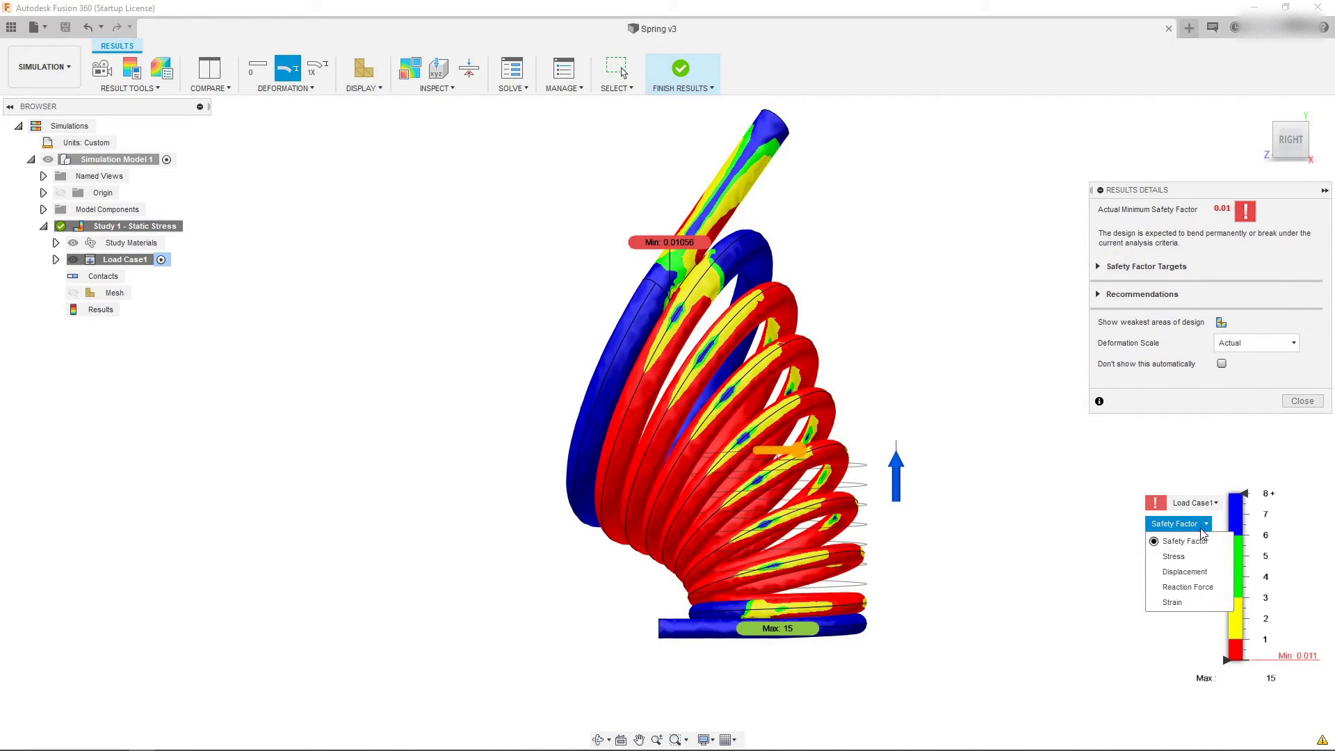
pyautogui.click(1184, 571)
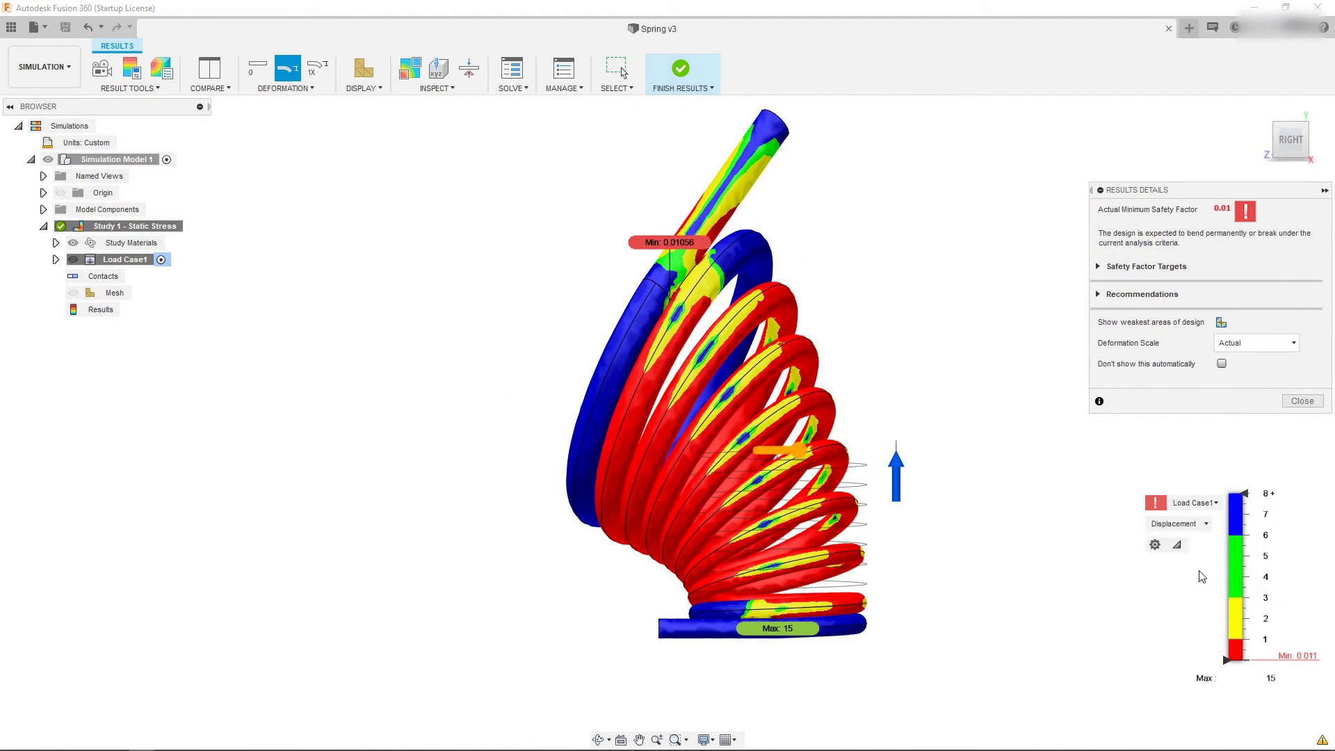
pyautogui.click(1281, 139)
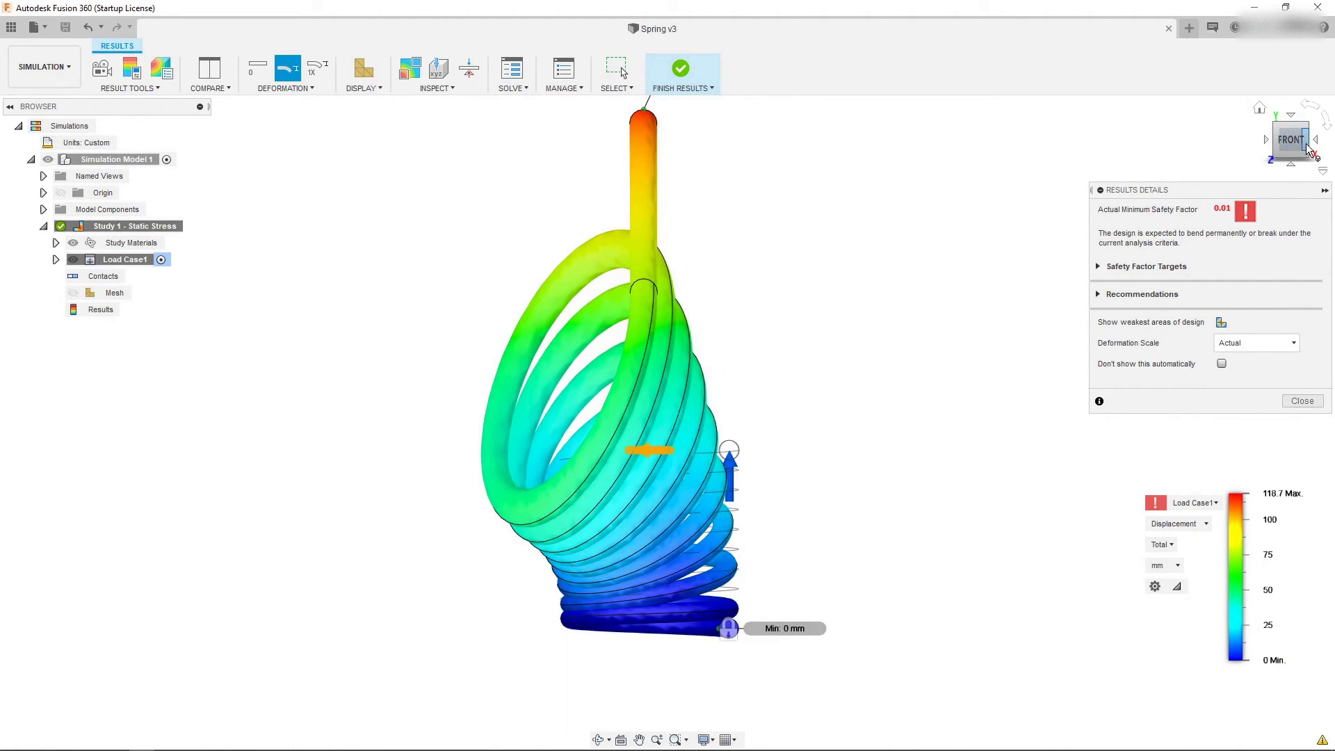
pyautogui.click(1278, 142)
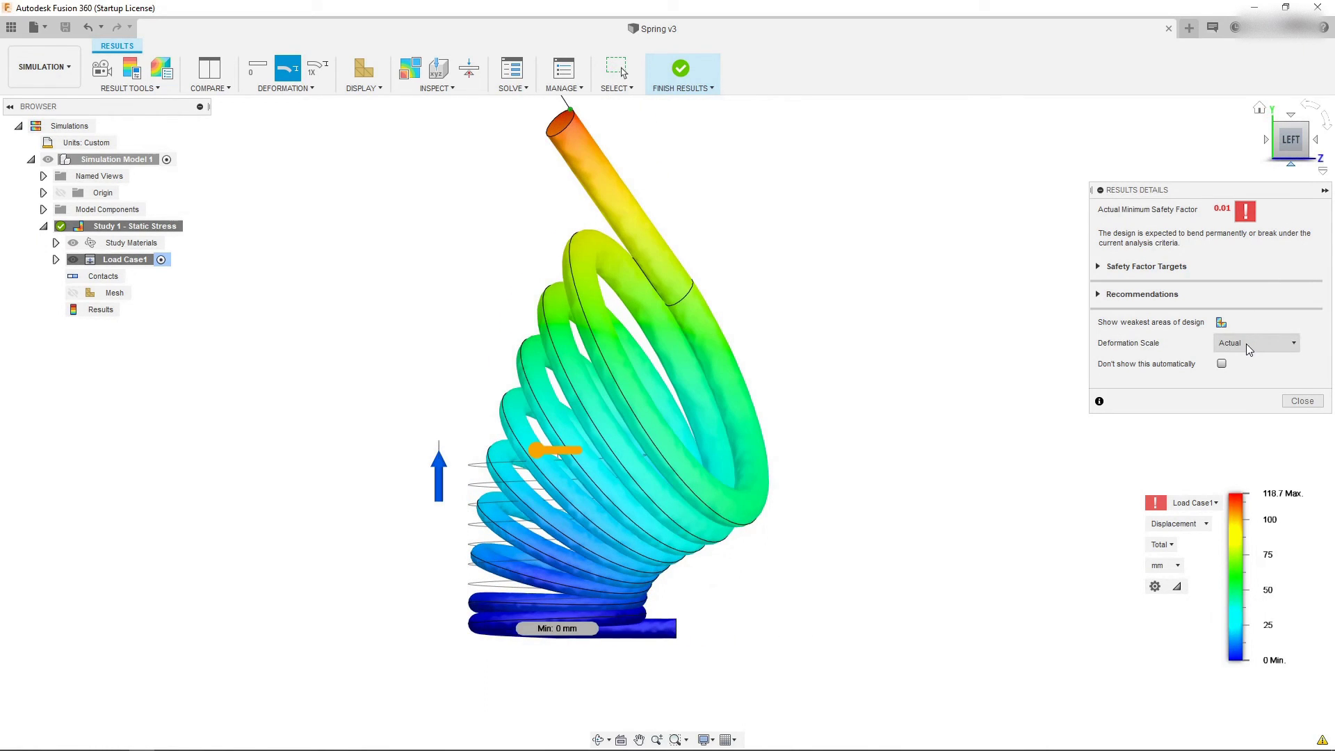
# Compare the spring's Undeformed, Actual and Adjusted deformation displays, finishing on Actual.
pyautogui.click(258, 69)
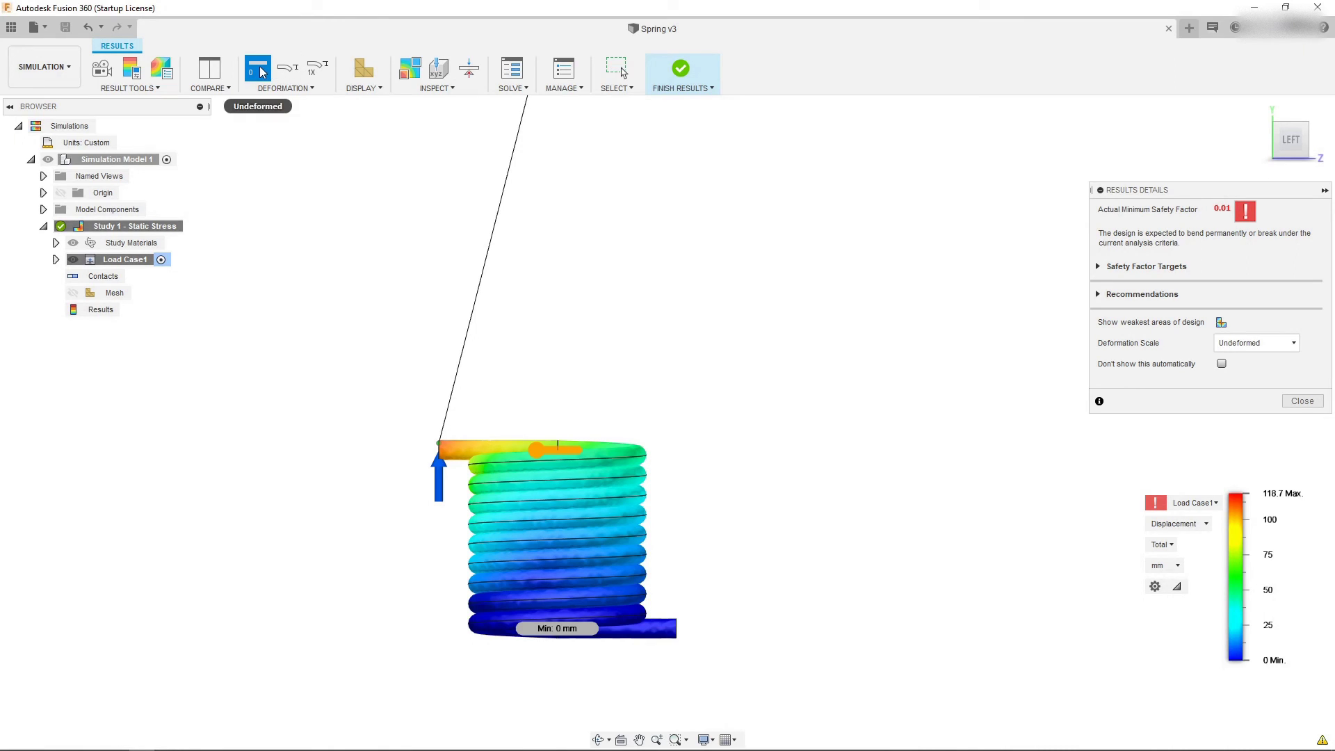
pyautogui.click(285, 68)
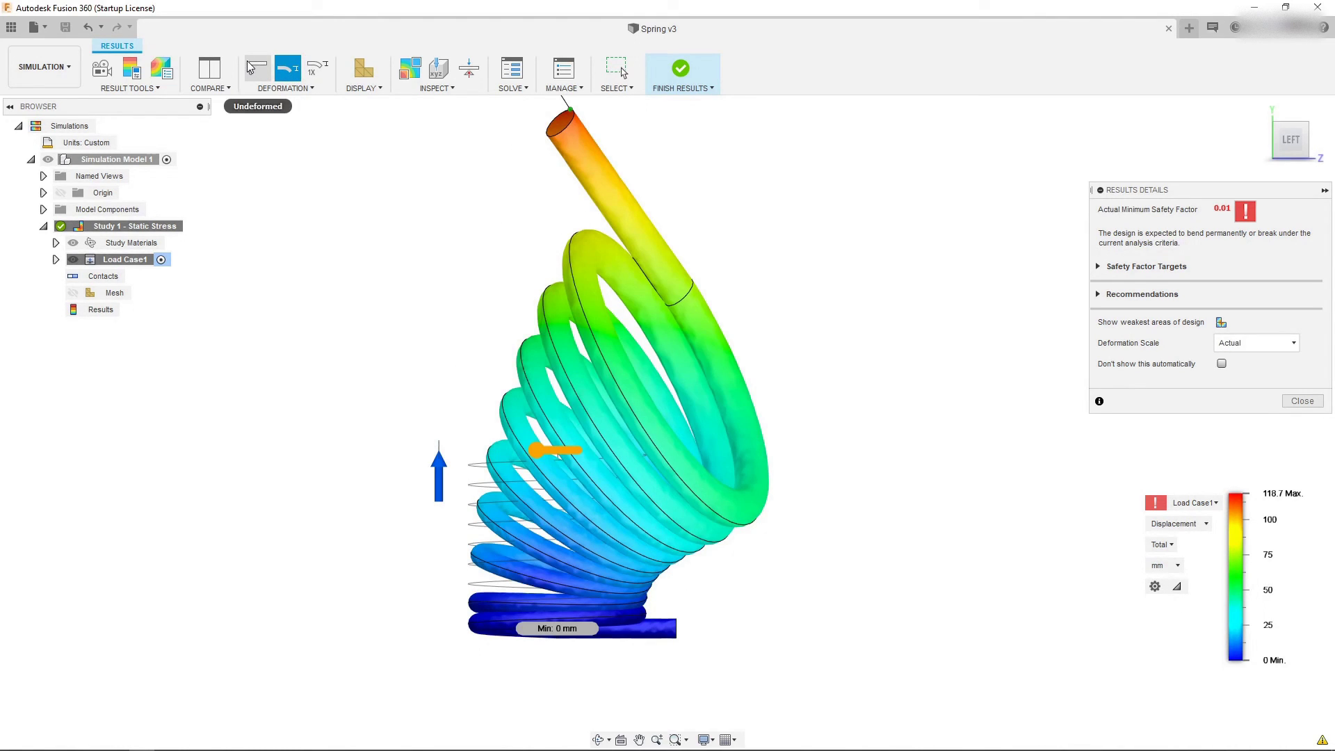
pyautogui.click(251, 68)
pyautogui.click(285, 69)
pyautogui.click(317, 68)
pyautogui.click(285, 69)
pyautogui.click(317, 68)
pyautogui.click(285, 69)
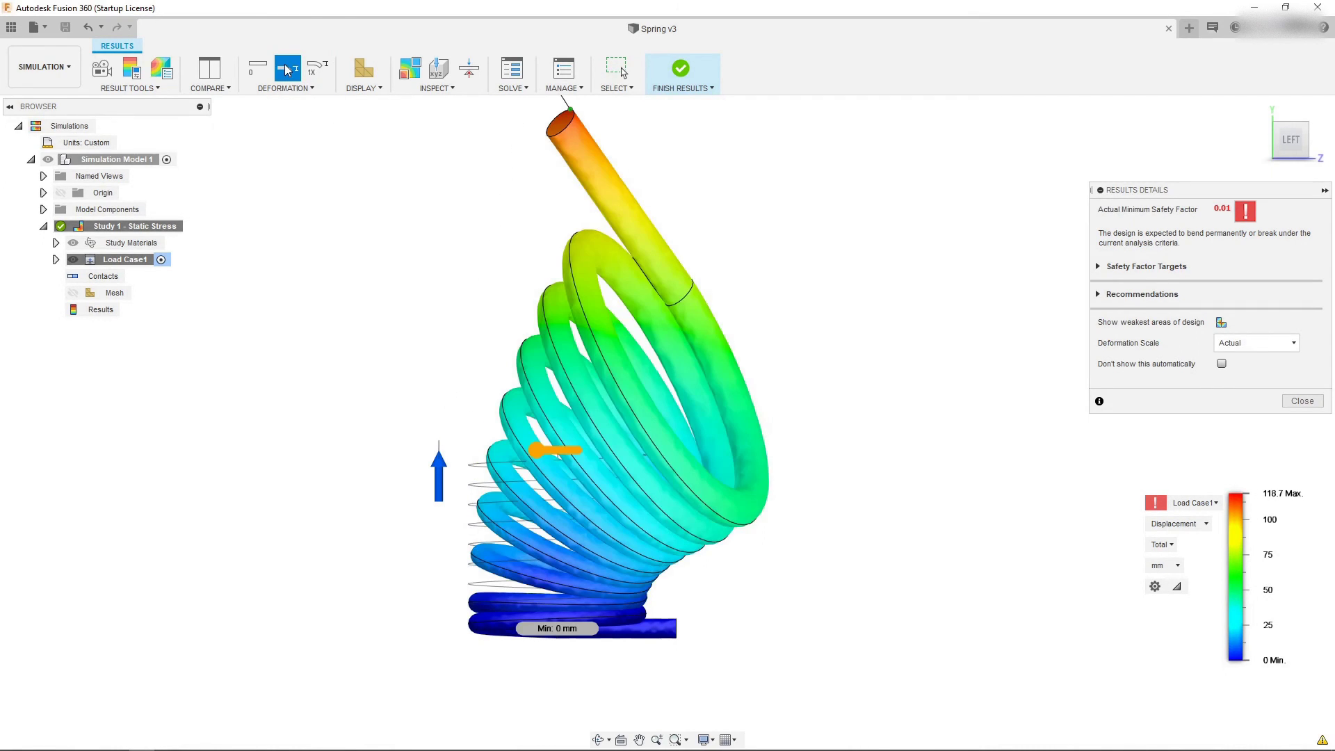
# Turn the spring to its front view and close the results details.
pyautogui.click(1305, 144)
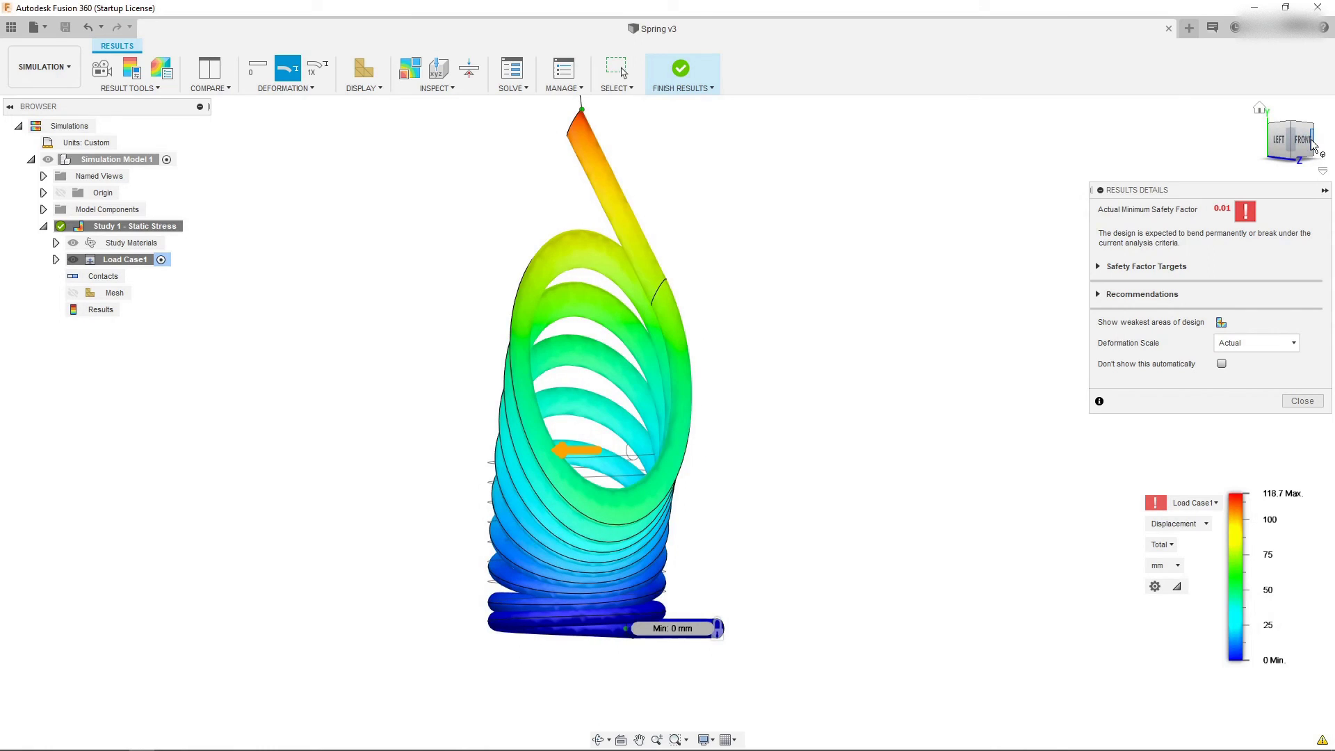
pyautogui.click(1310, 145)
pyautogui.click(1302, 401)
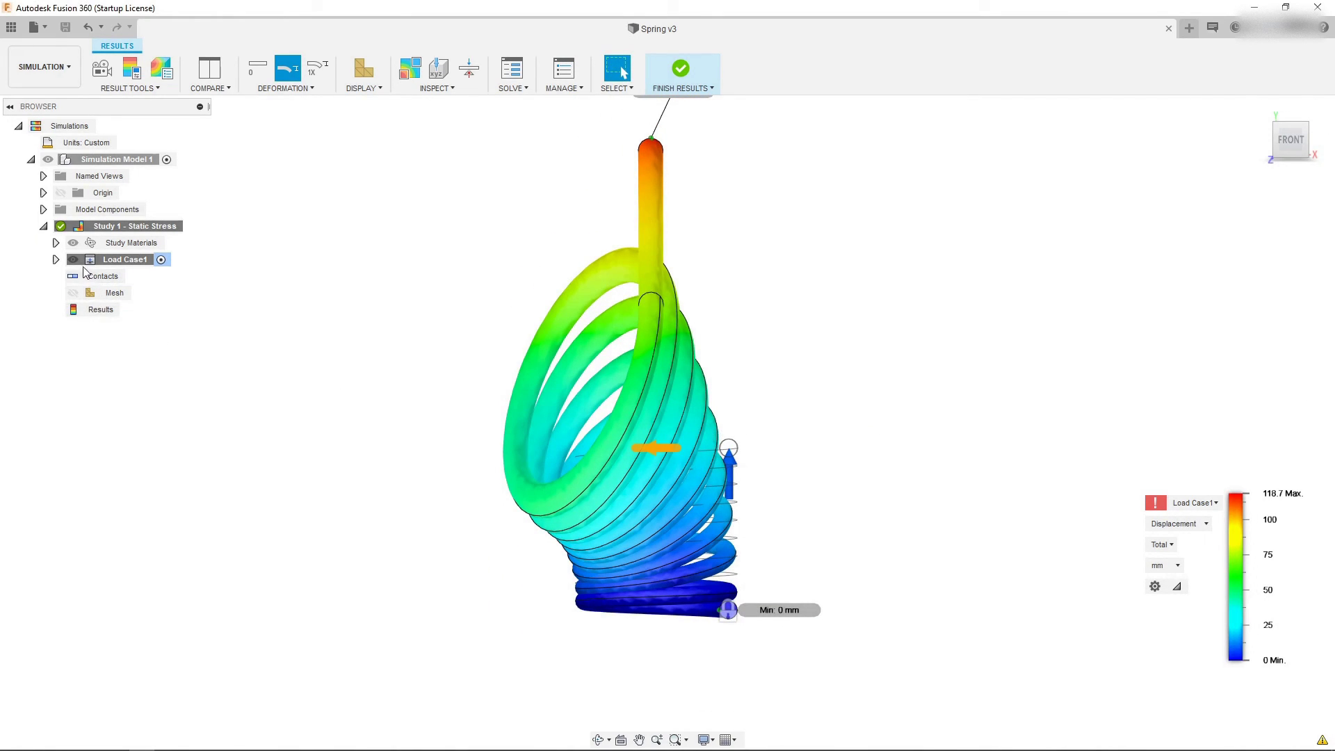
# Edit Force1 in Load Case1 and reduce its magnitude to 10 lbforce.
pyautogui.click(55, 260)
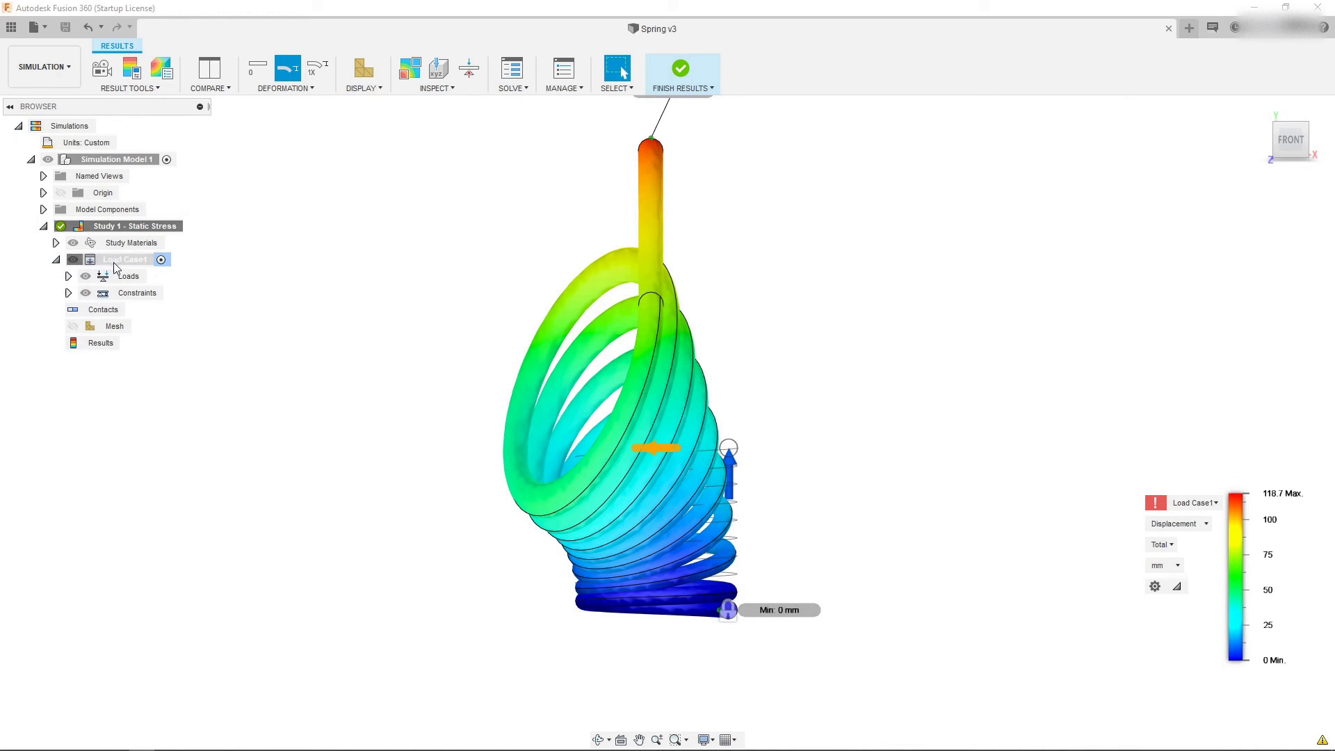
pyautogui.click(68, 276)
pyautogui.click(157, 326)
pyautogui.click(190, 330)
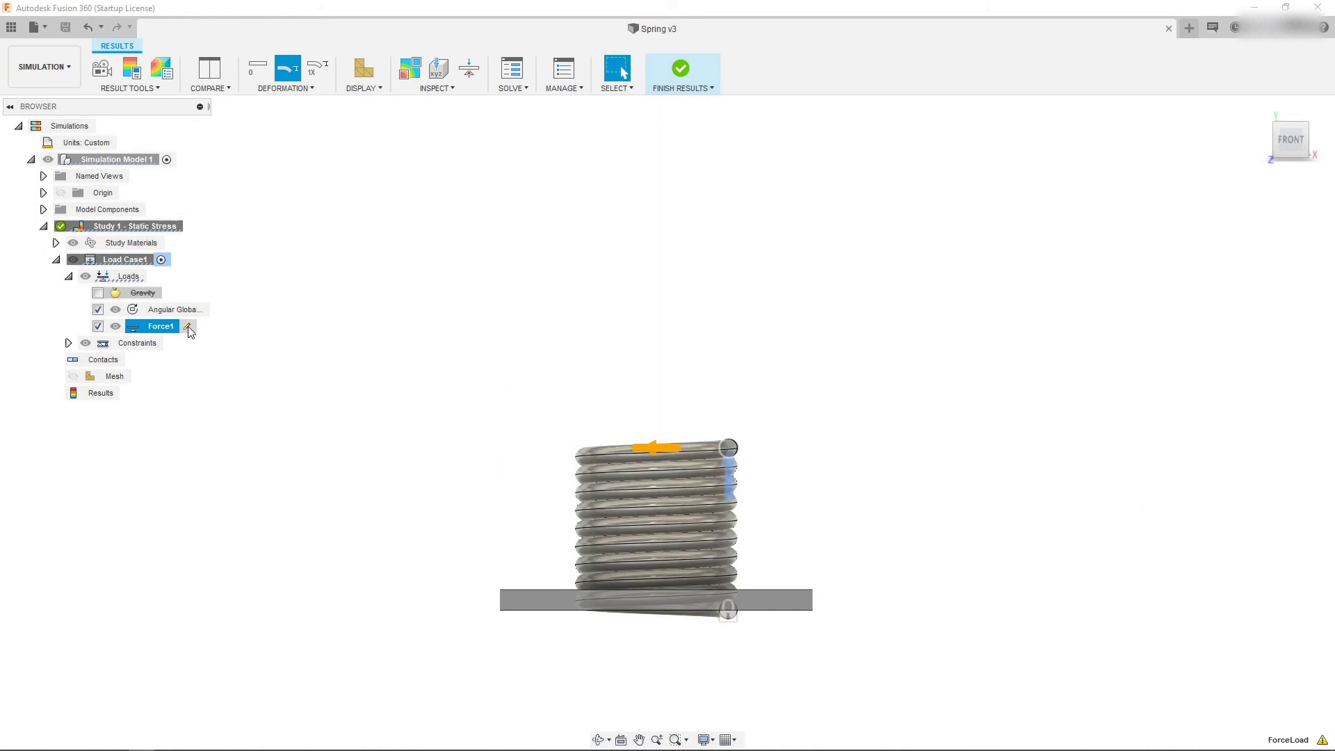
pyautogui.click(863, 483)
pyautogui.click(863, 483)
pyautogui.doubleClick(863, 482)
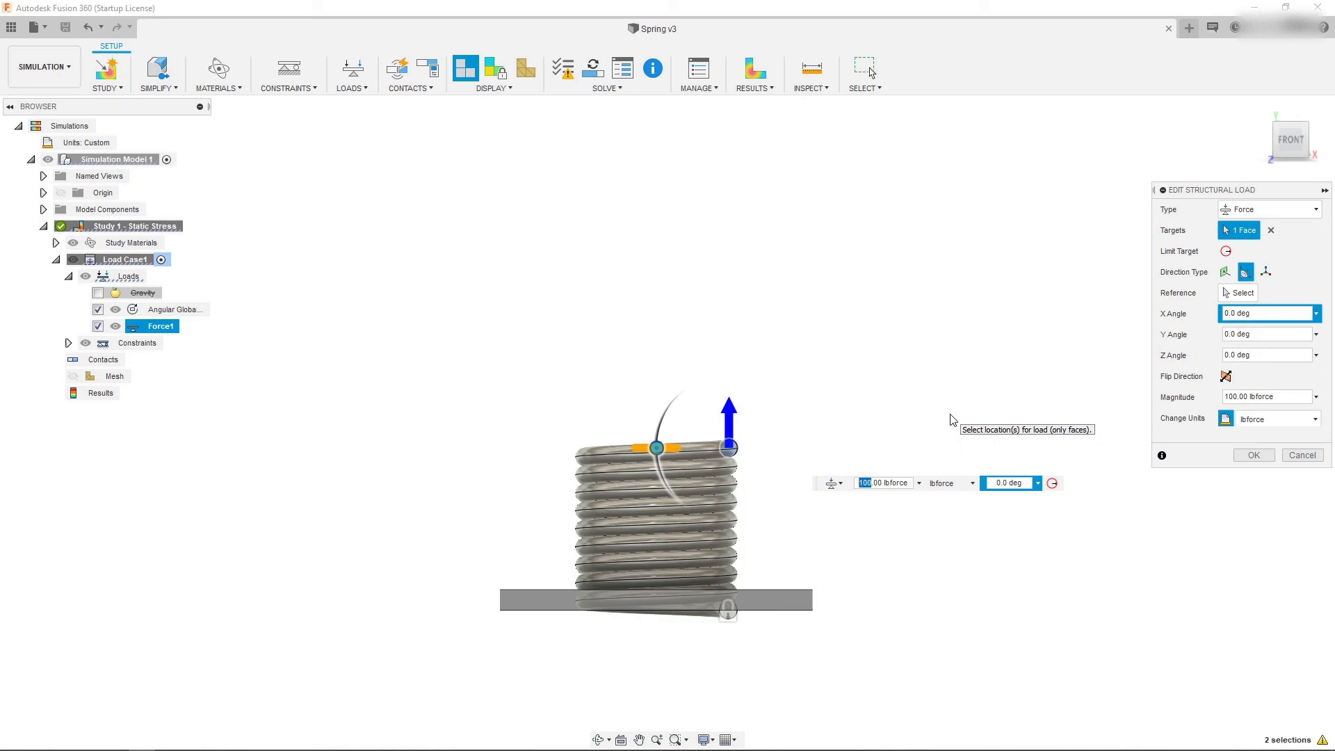
pyautogui.write('10')
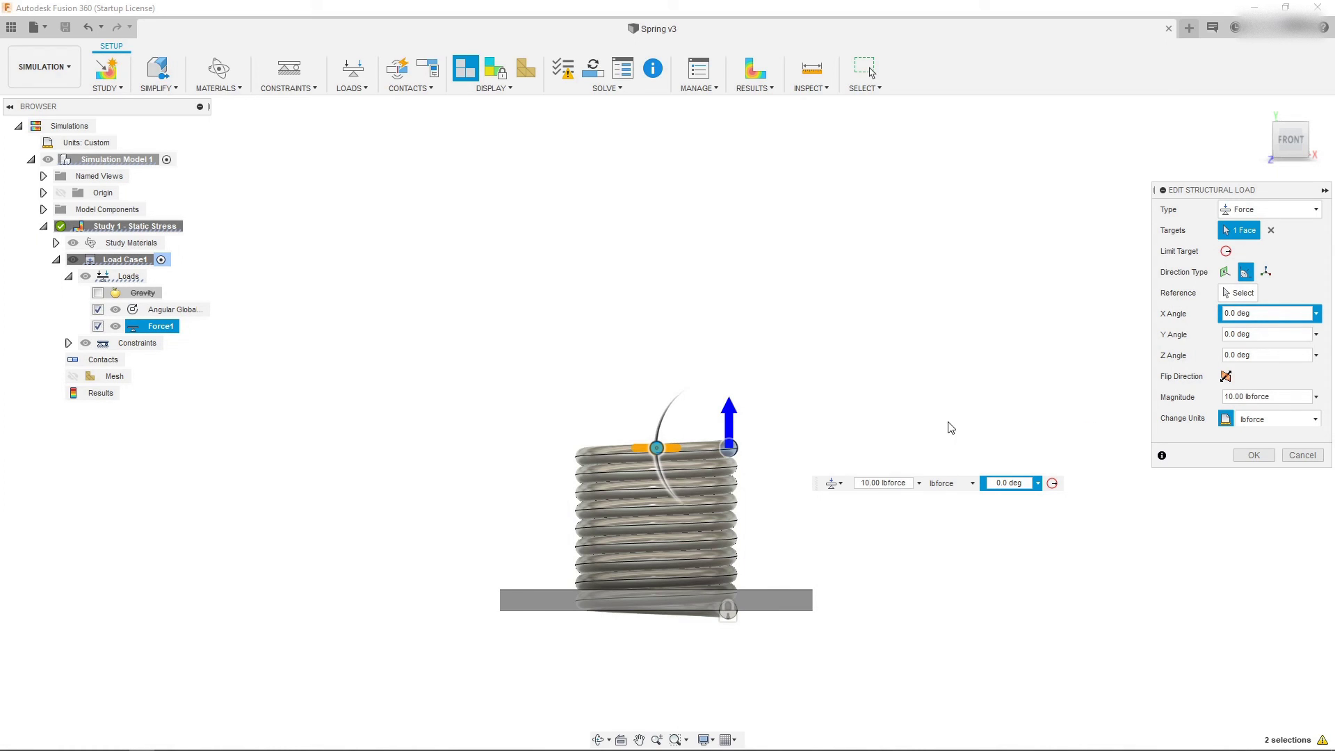
pyautogui.click(1248, 455)
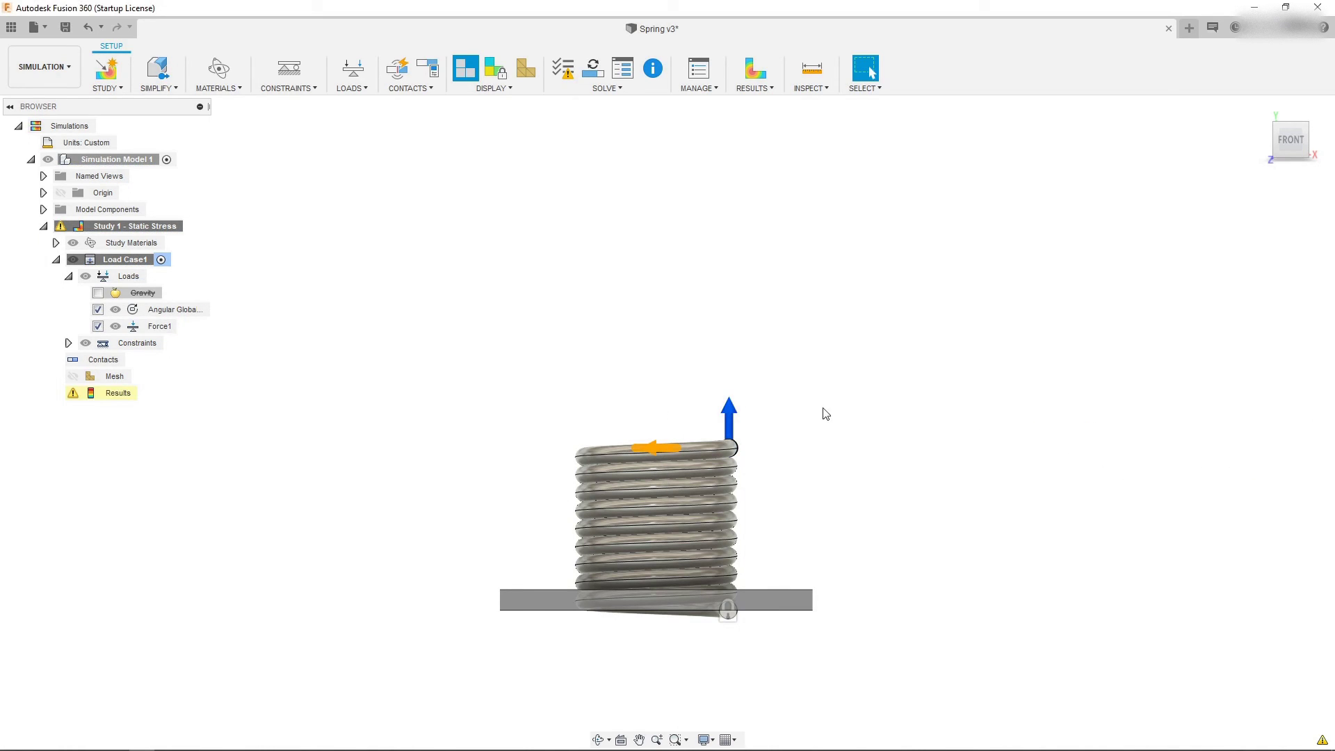
# Solve Study 1 - Static Stress locally and view the displacement result from the right side.
pyautogui.click(593, 68)
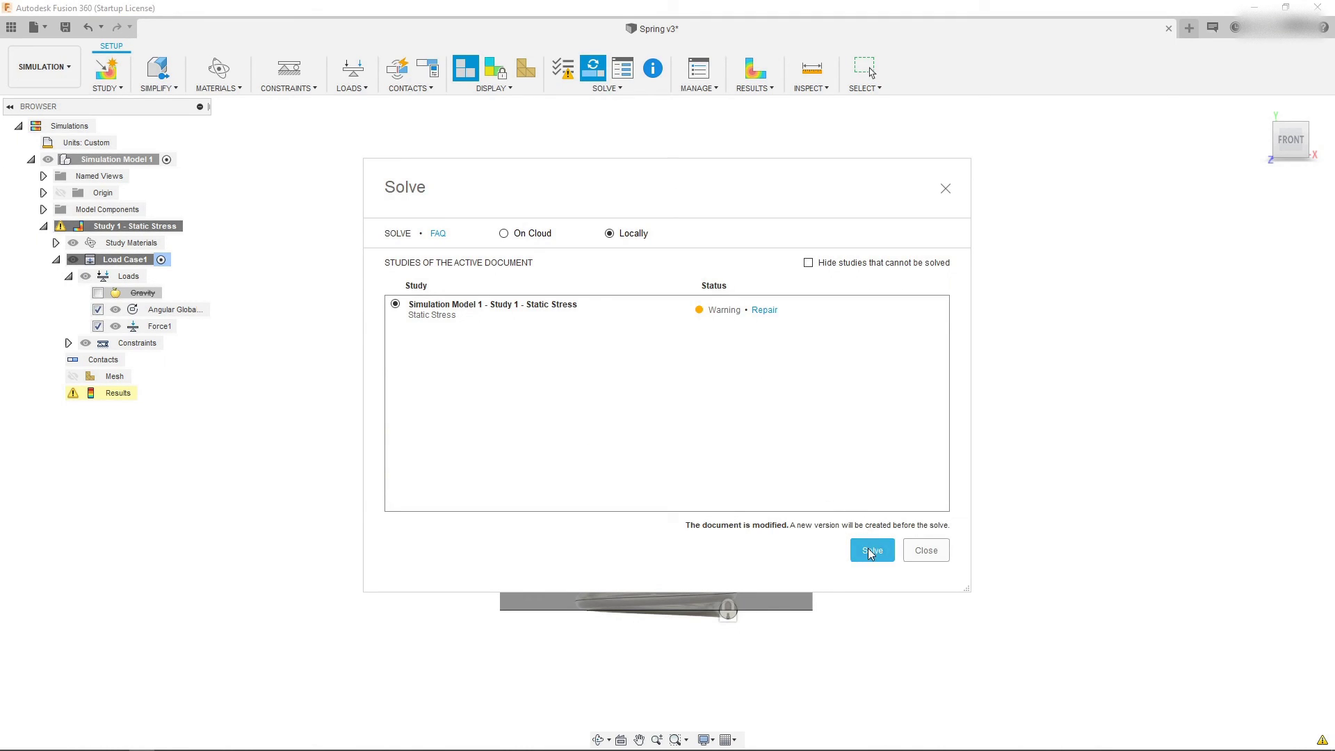
pyautogui.click(871, 550)
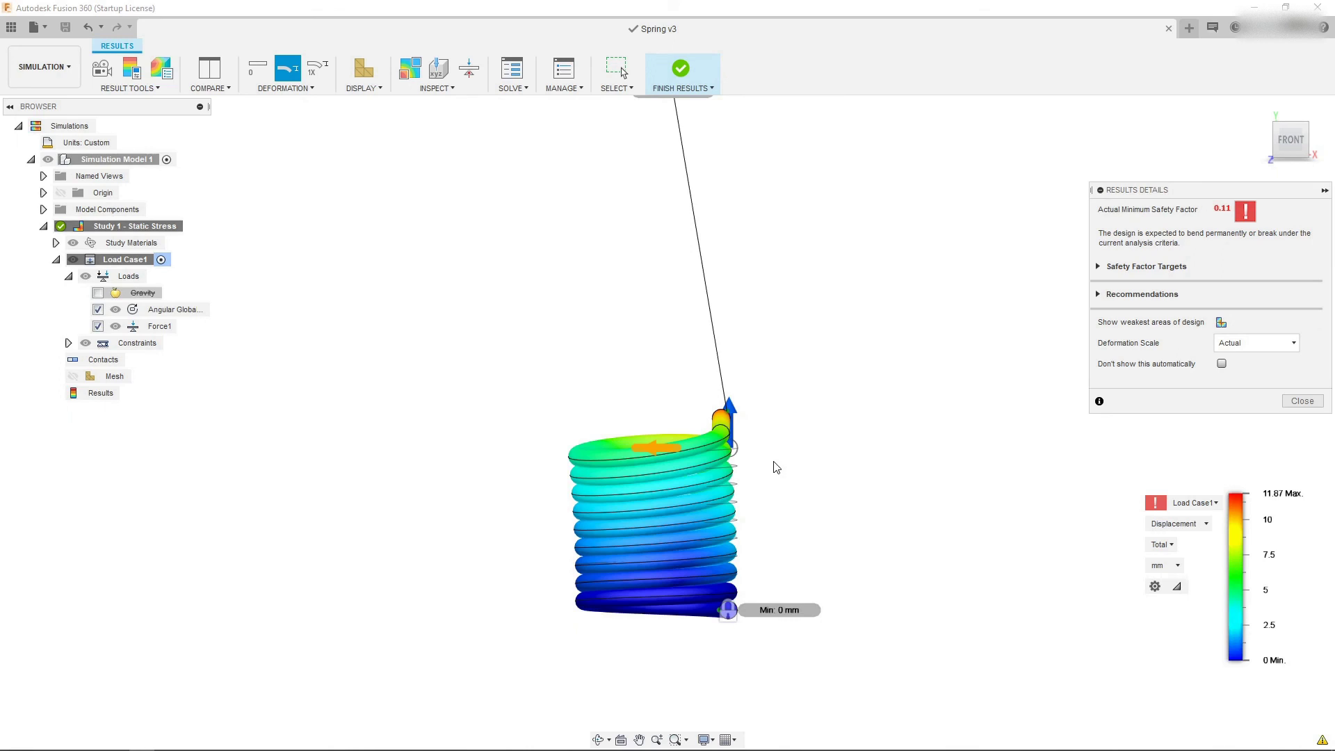
pyautogui.click(1317, 147)
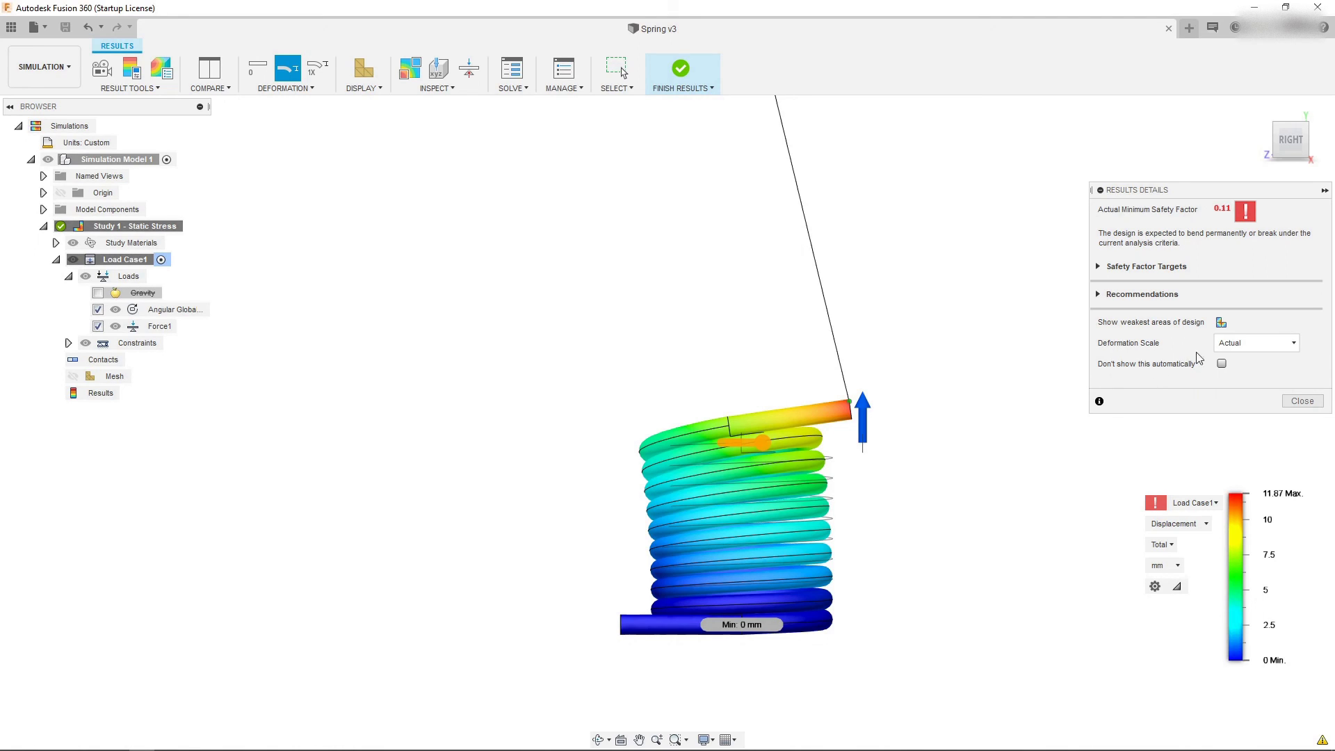
# Preview the spring's deformation at the Adjusted 5x scale, and return the deformation scale to Actual.
pyautogui.click(1261, 342)
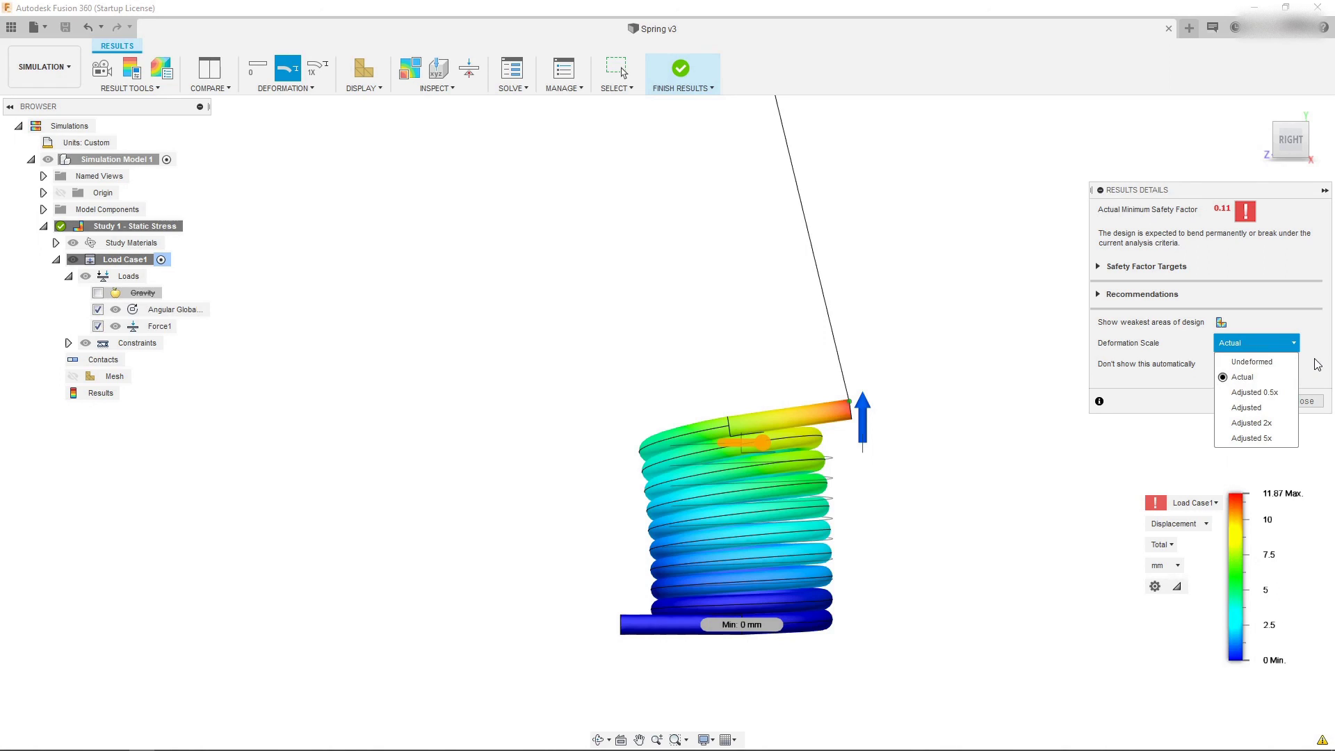
pyautogui.click(1263, 438)
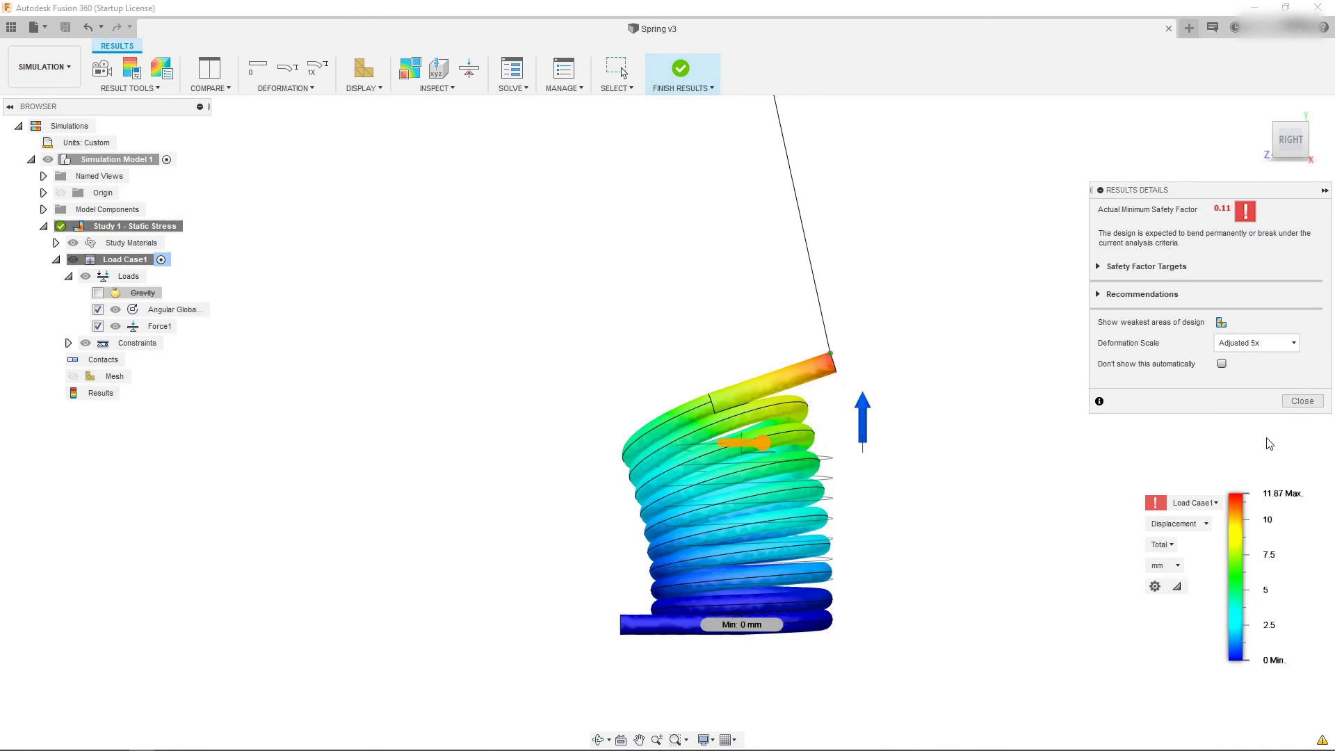
pyautogui.click(1279, 346)
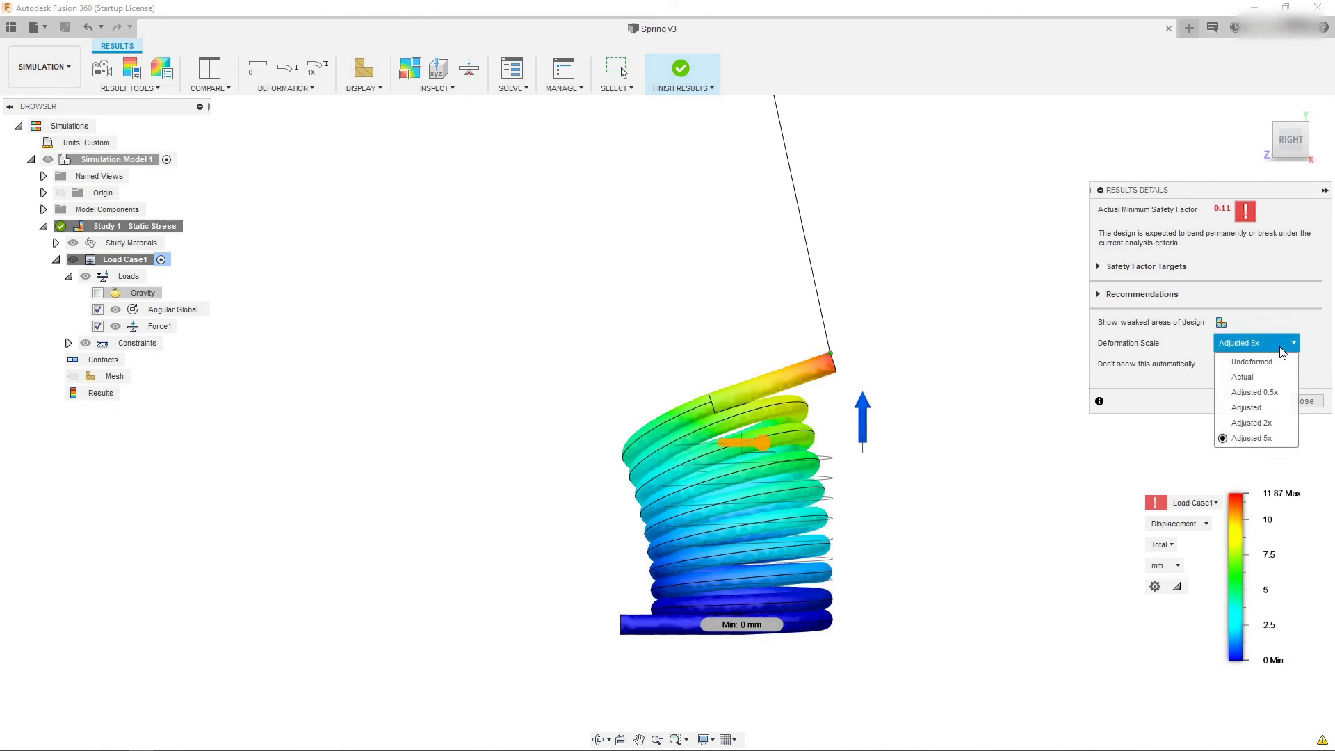
pyautogui.click(1268, 381)
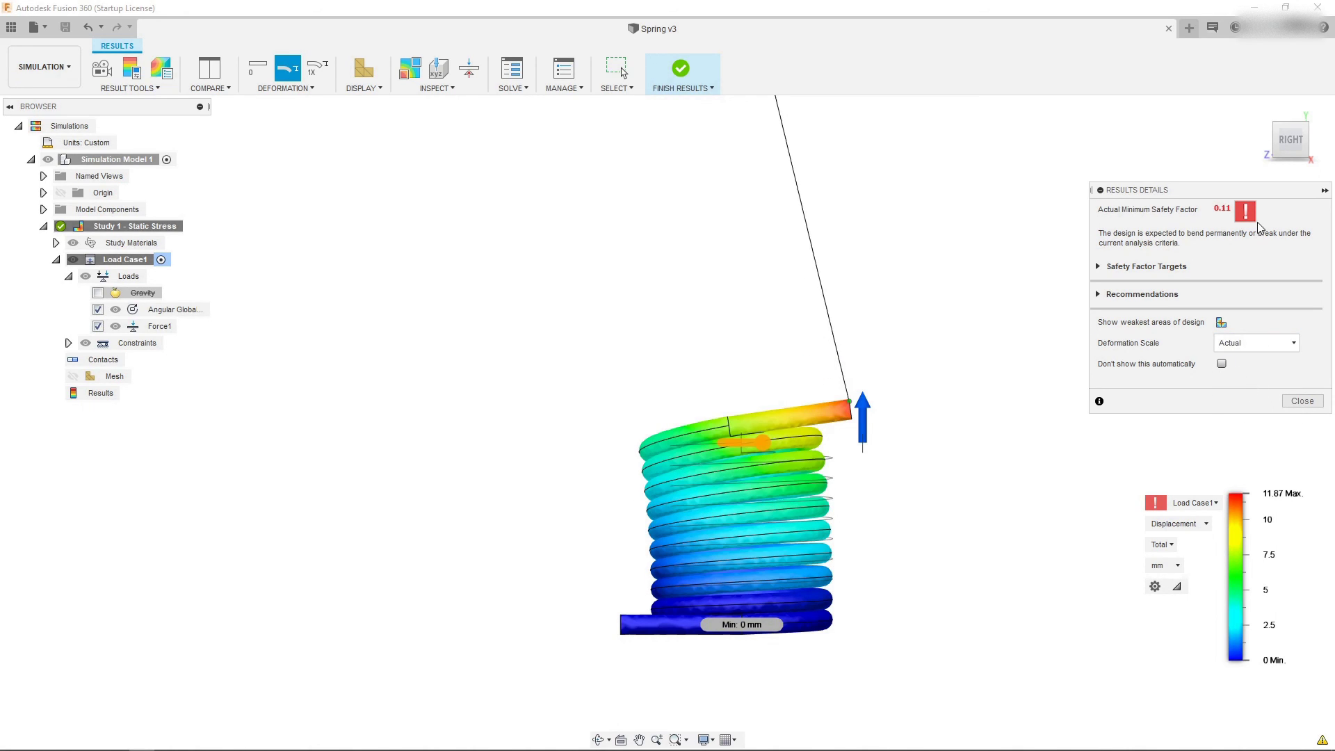
# Examine the spring's displacement at Actual scale from the right, front and right-back sides, finishing on the isometric view.
pyautogui.moveTo(1285, 143)
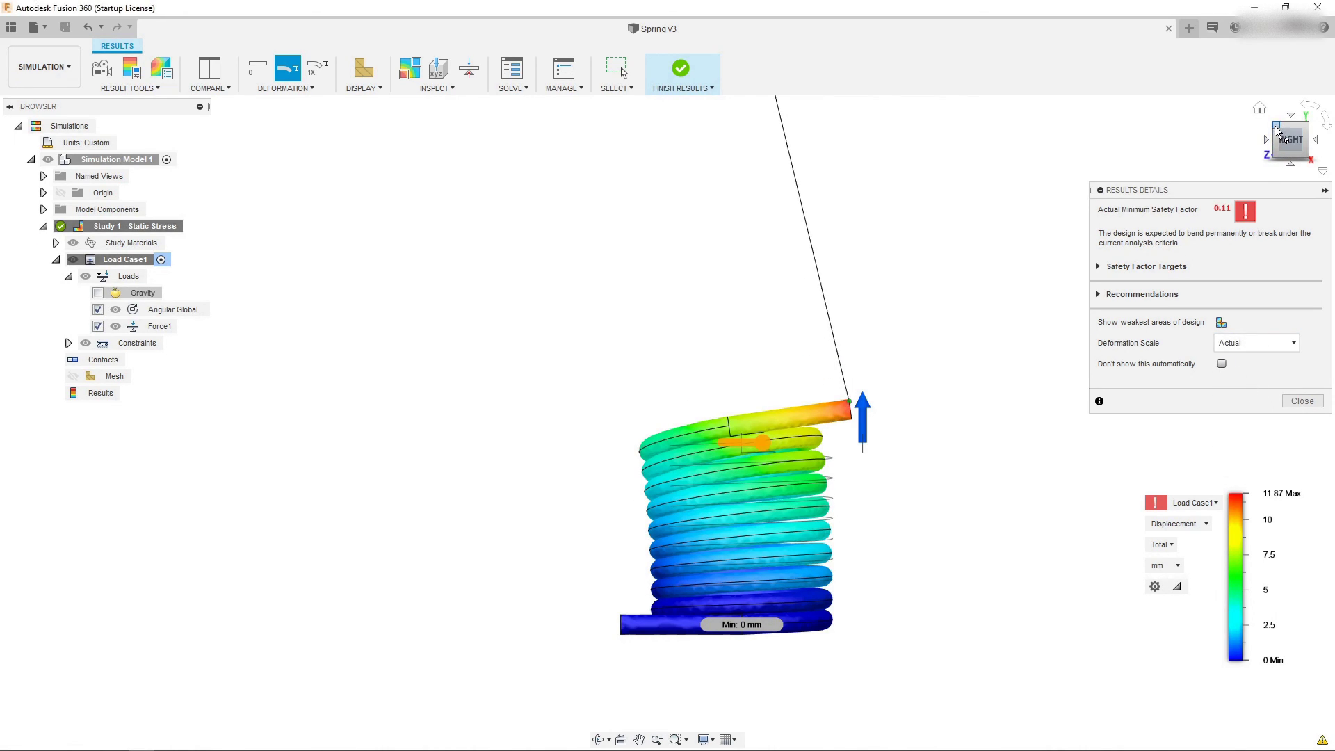
pyautogui.click(1276, 131)
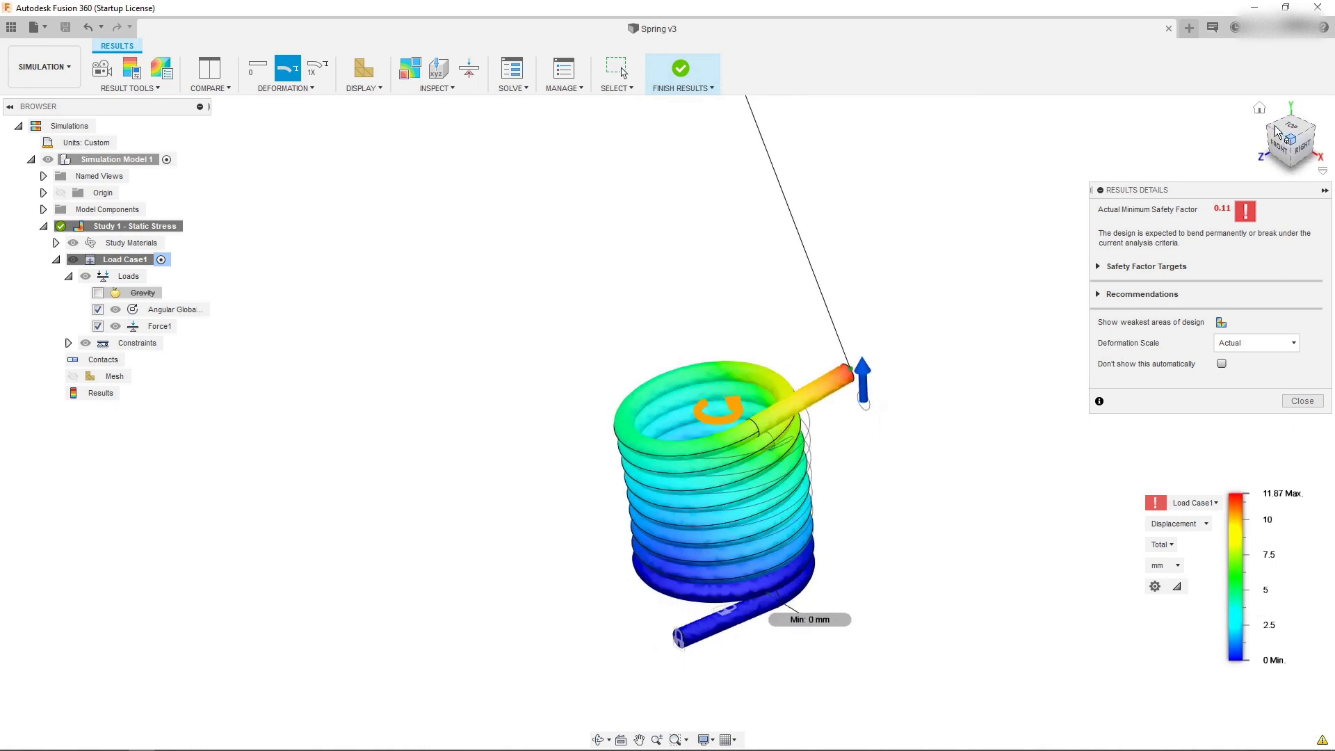
pyautogui.click(1302, 150)
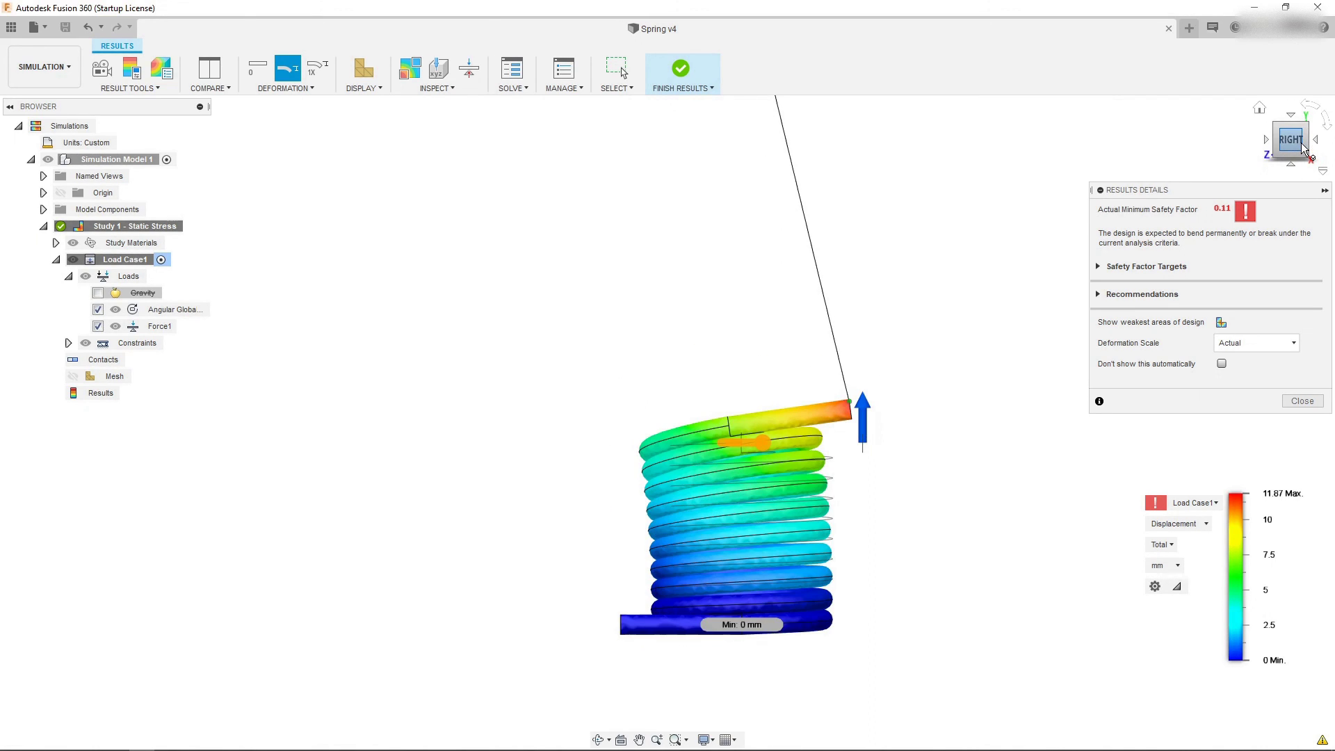
pyautogui.click(1266, 139)
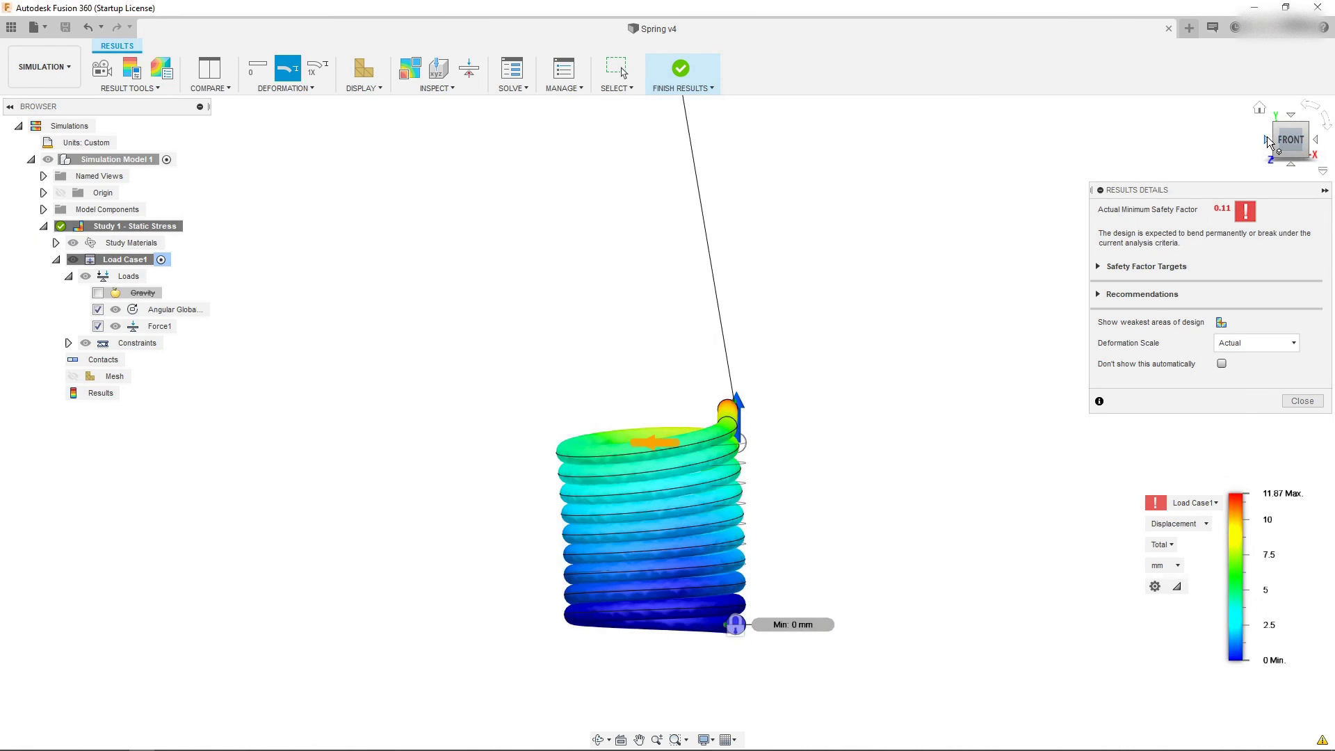
pyautogui.click(1313, 141)
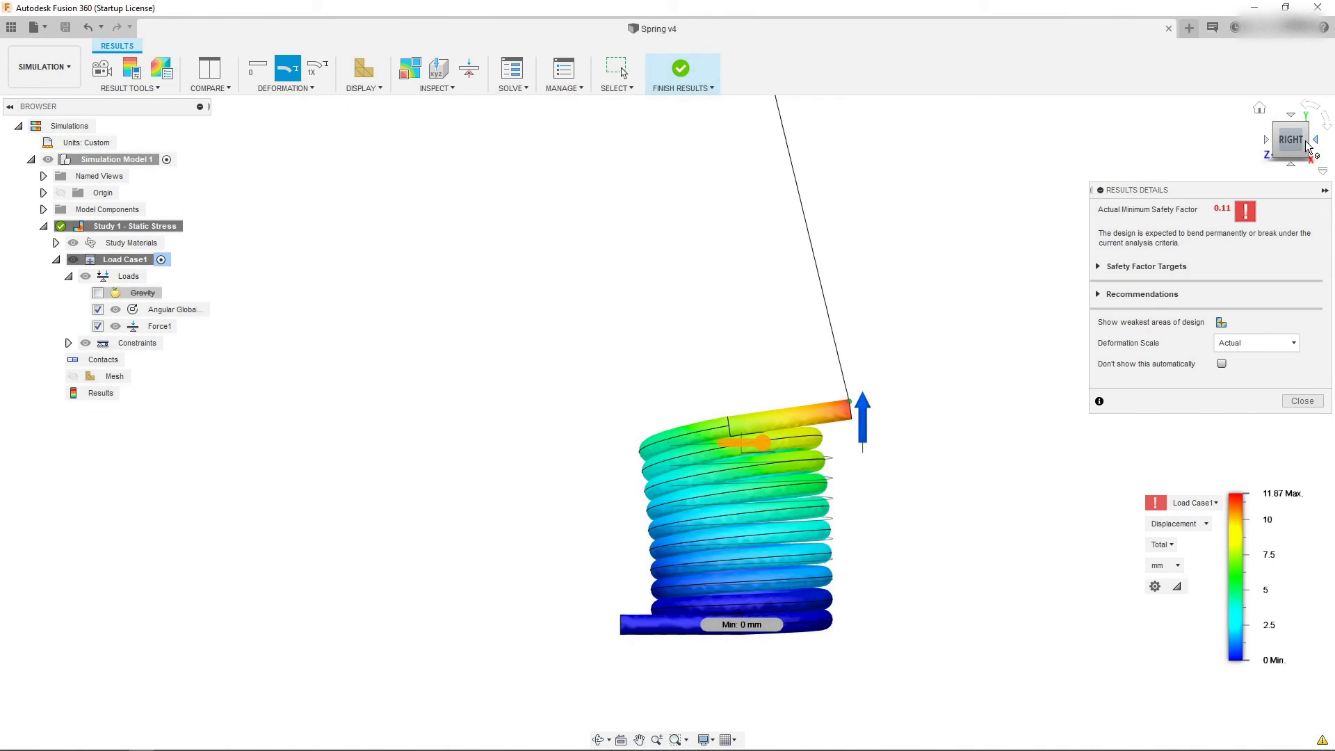
pyautogui.click(1306, 145)
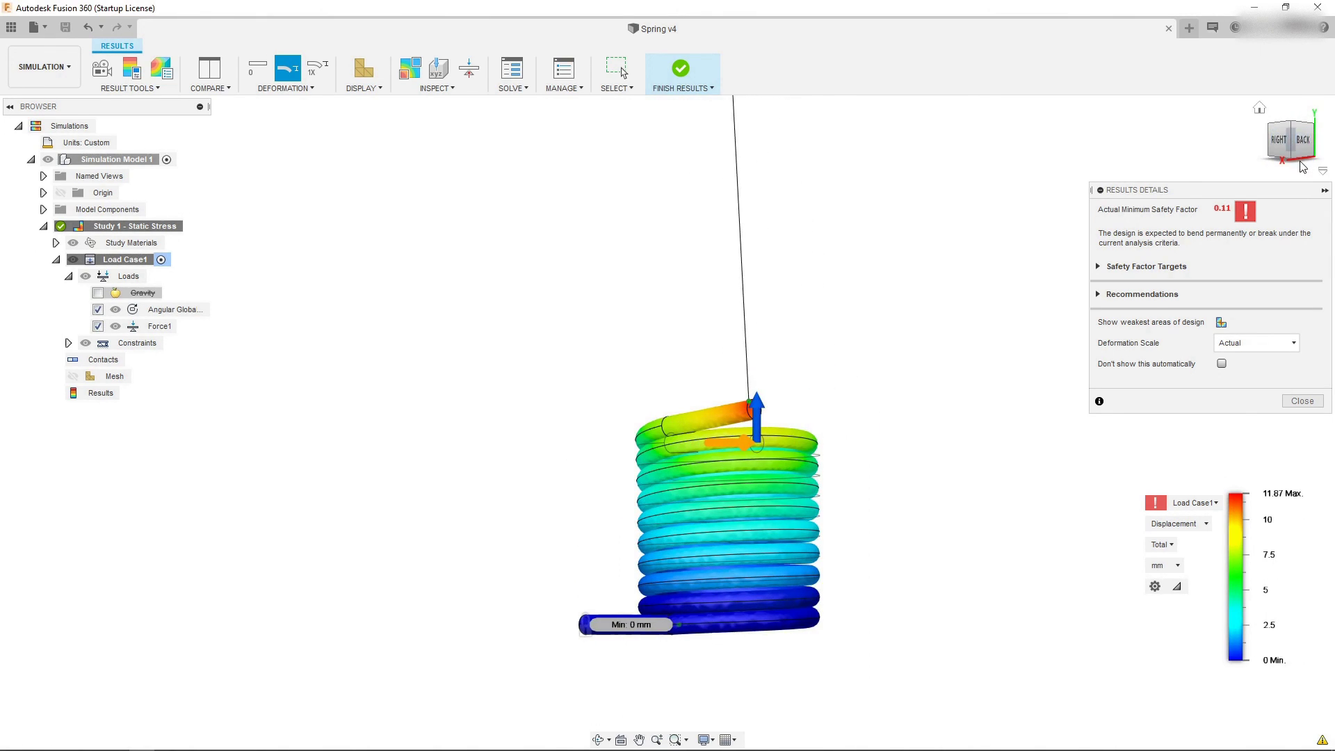
pyautogui.click(1270, 144)
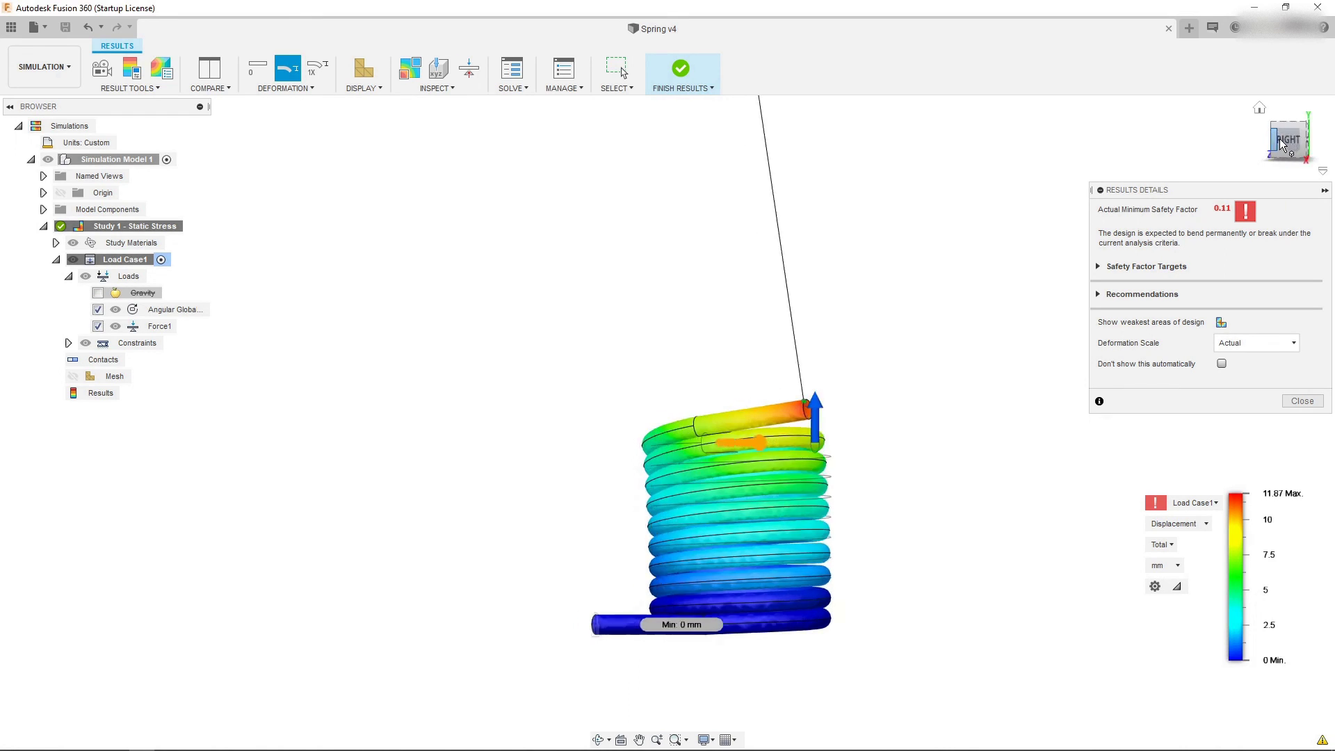
pyautogui.click(1288, 125)
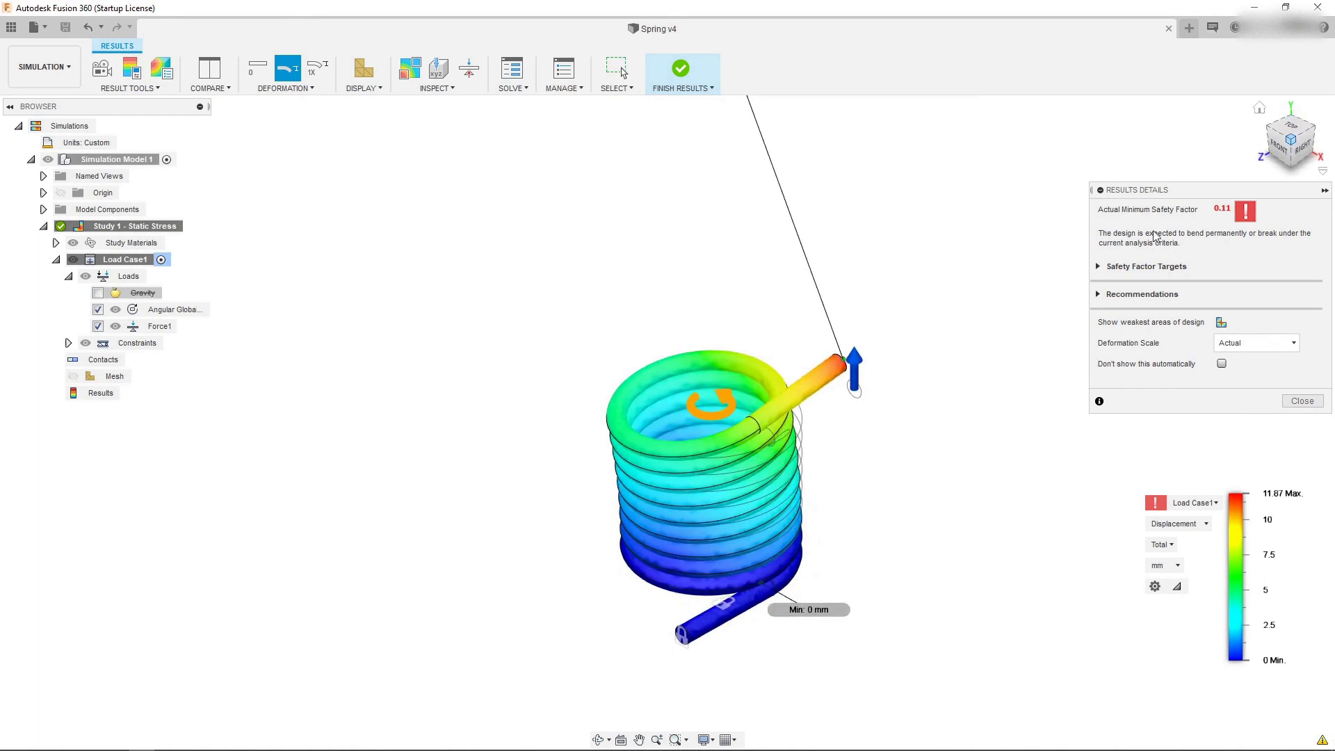